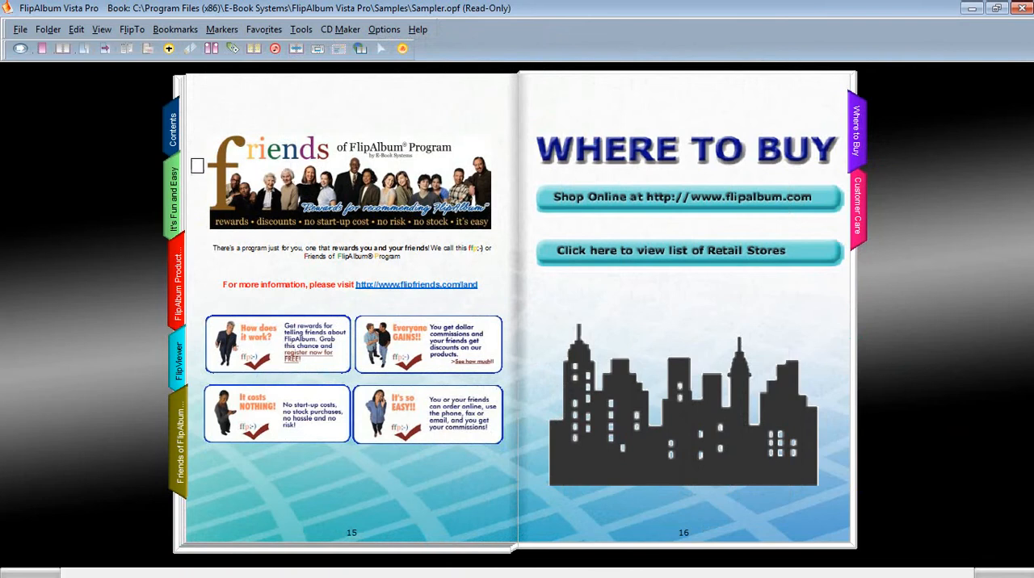
Flip the sample album back to pages 11 and 12 and hide the window frame.
left_click(177, 292)
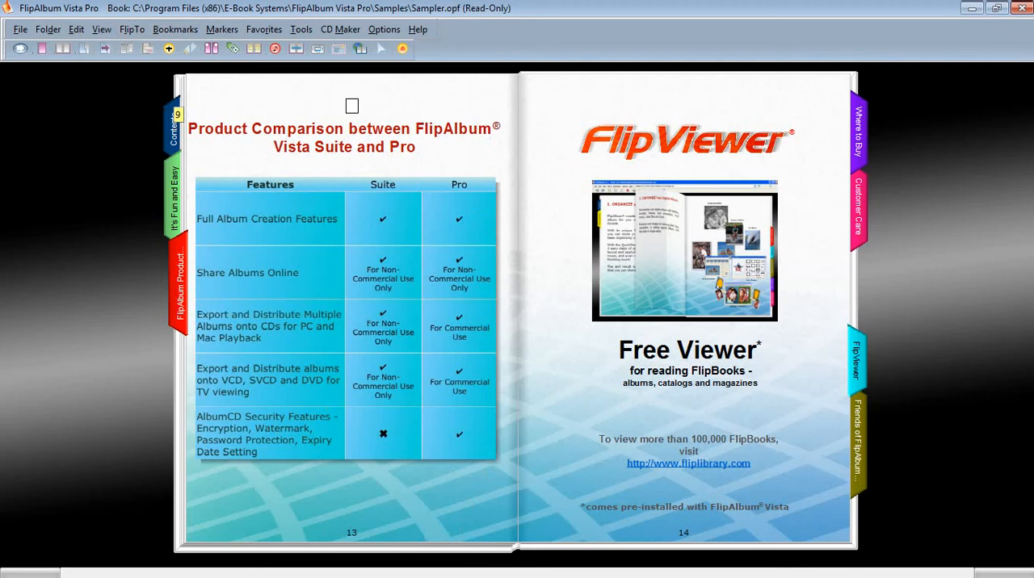
left_click(323, 102)
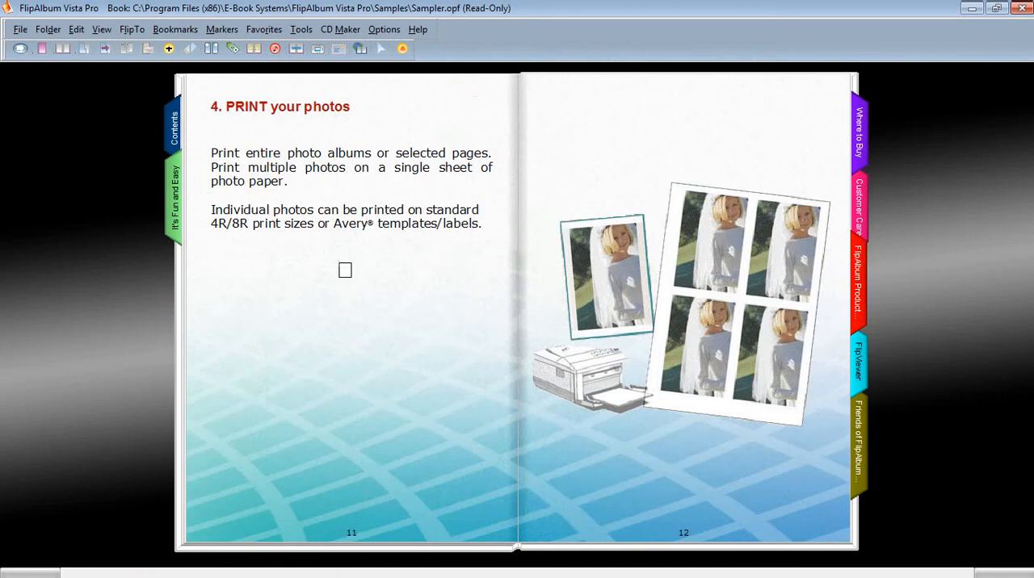
right_click(57, 277)
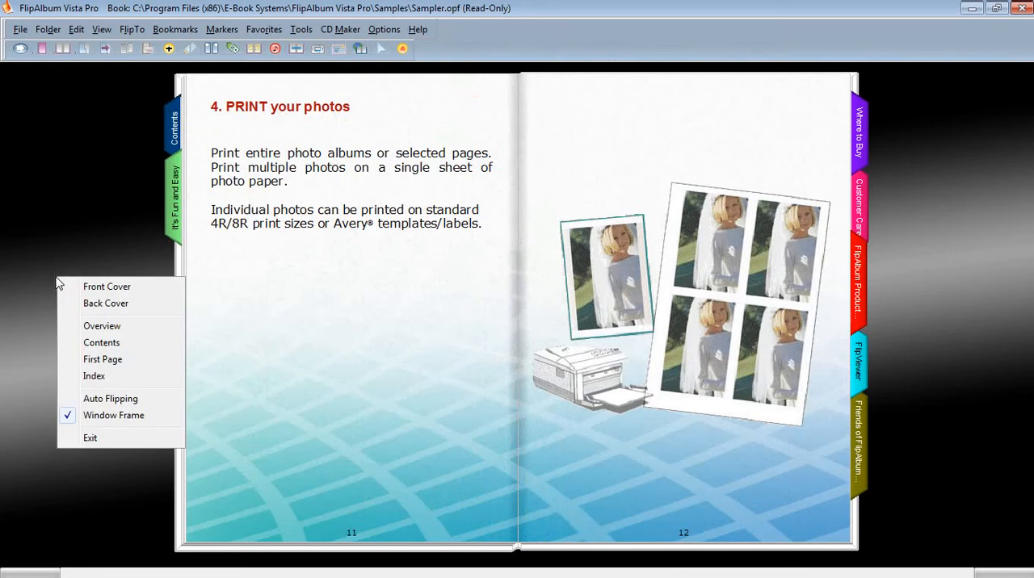
left_click(111, 416)
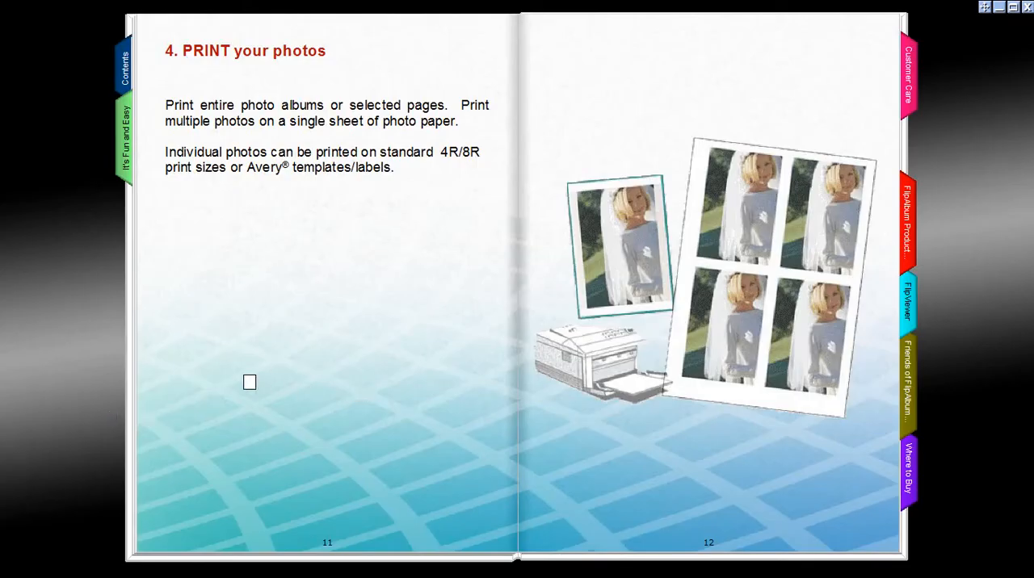
Flip backward through the sample album from page 11 to the front cover.
left_click(255, 368)
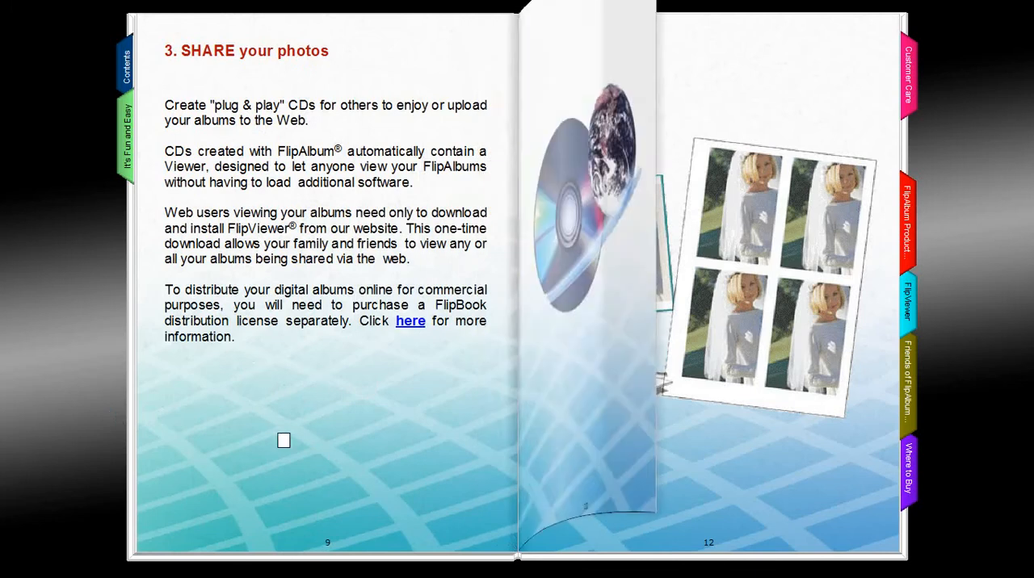
left_click(283, 440)
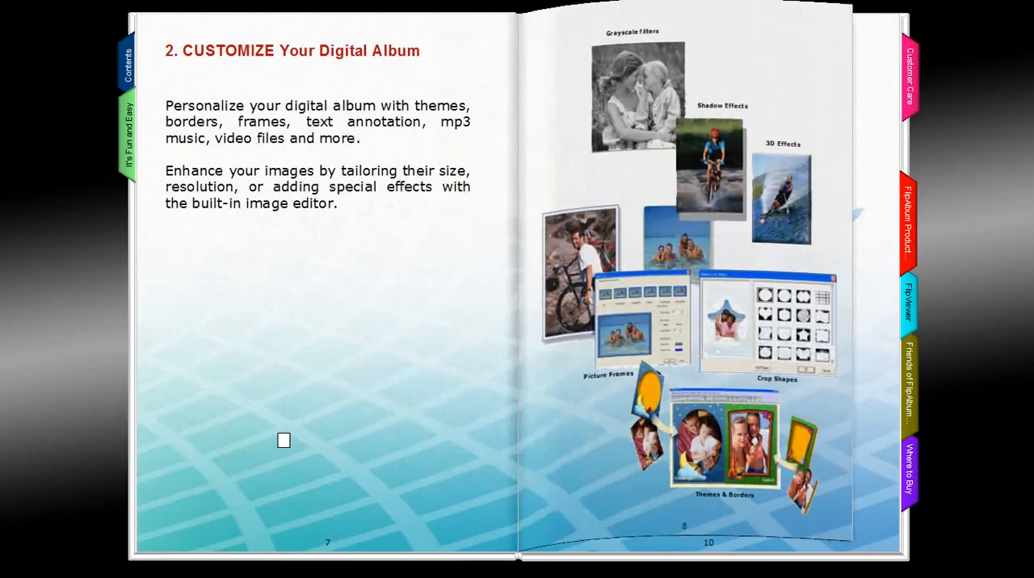
left_click(283, 440)
left_click(283, 440)
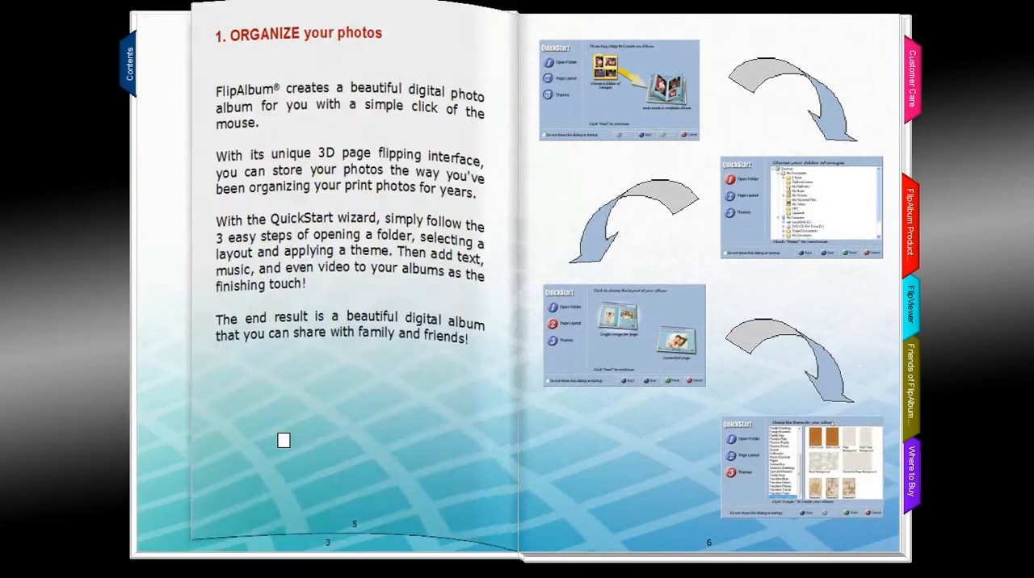
left_click(286, 441)
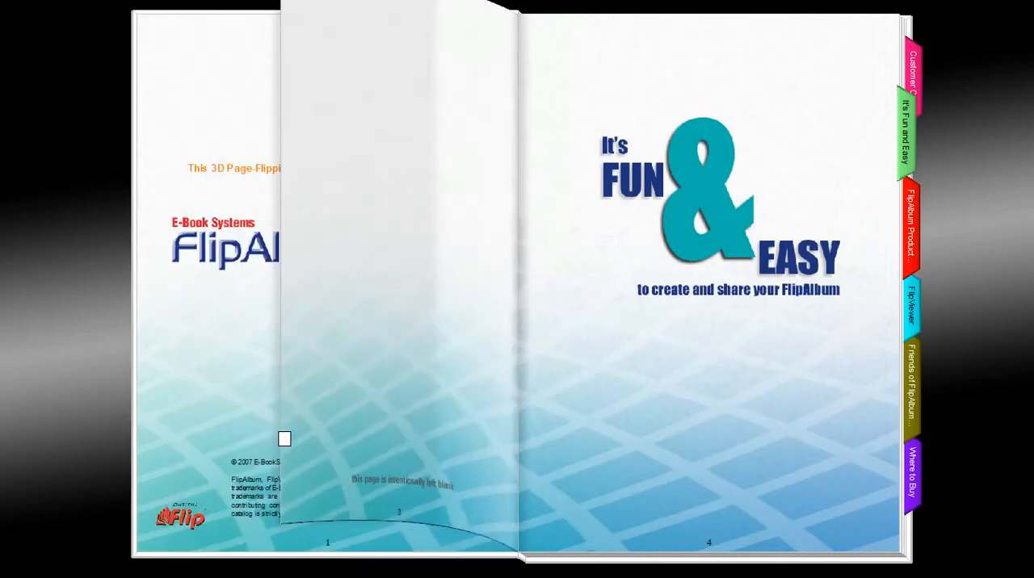
left_click(285, 441)
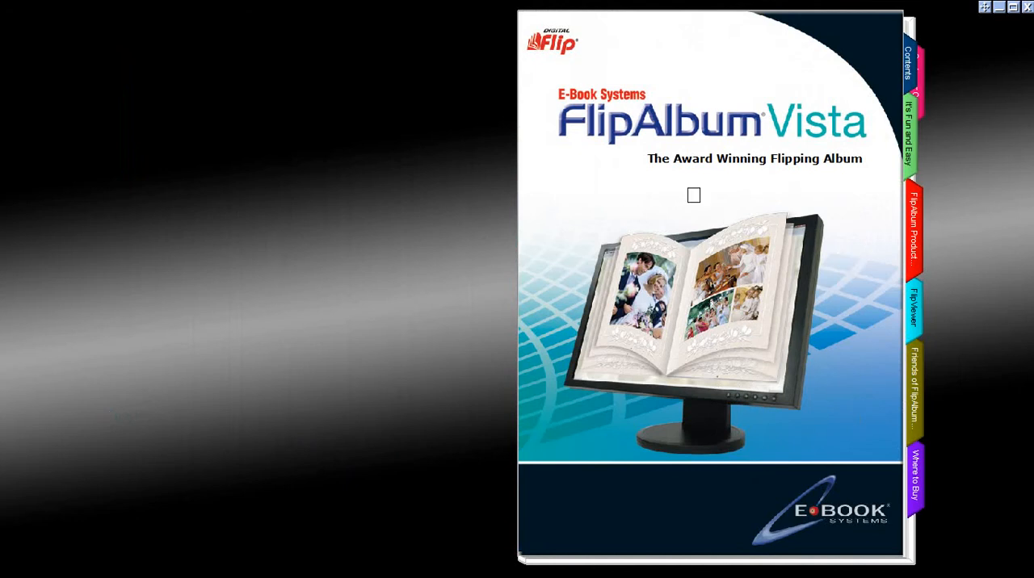
Run auto flipping through the sample album to the back cover, and turn back to the Customer Care page.
right_click(307, 173)
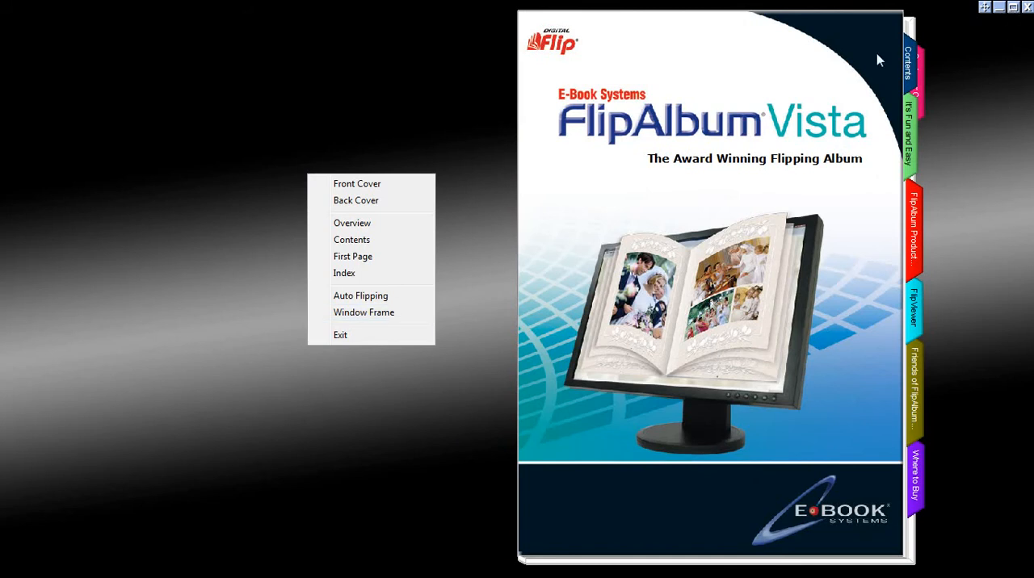
left_click(377, 303)
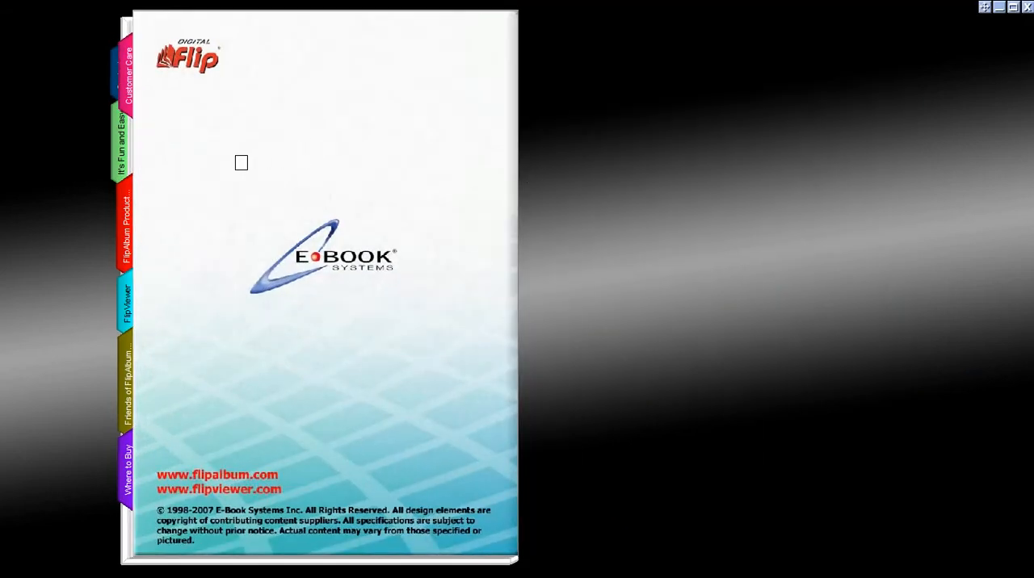
left_click(227, 165)
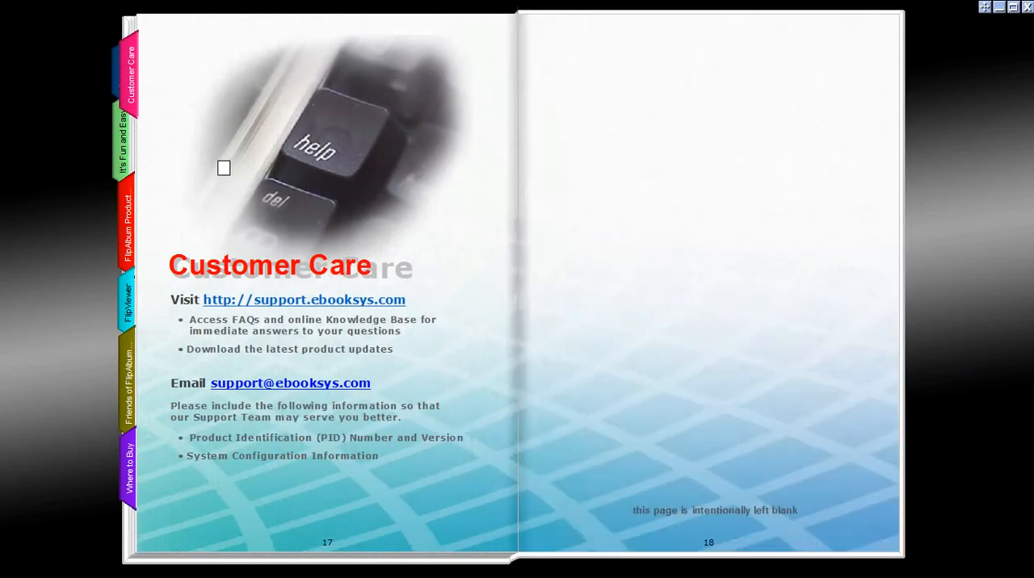
Show the window frame again and dismiss the browser message notification.
right_click(60, 200)
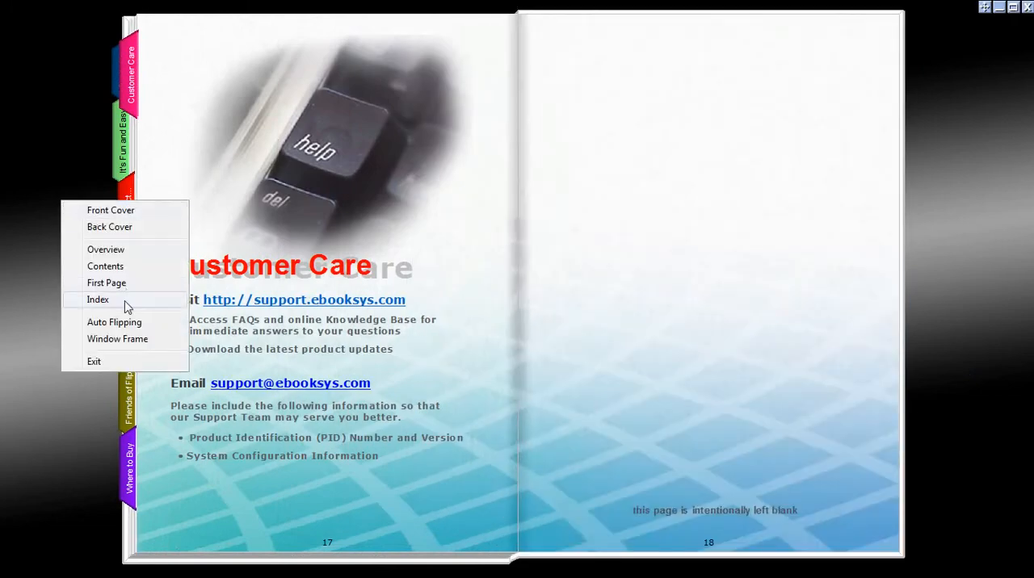
left_click(130, 339)
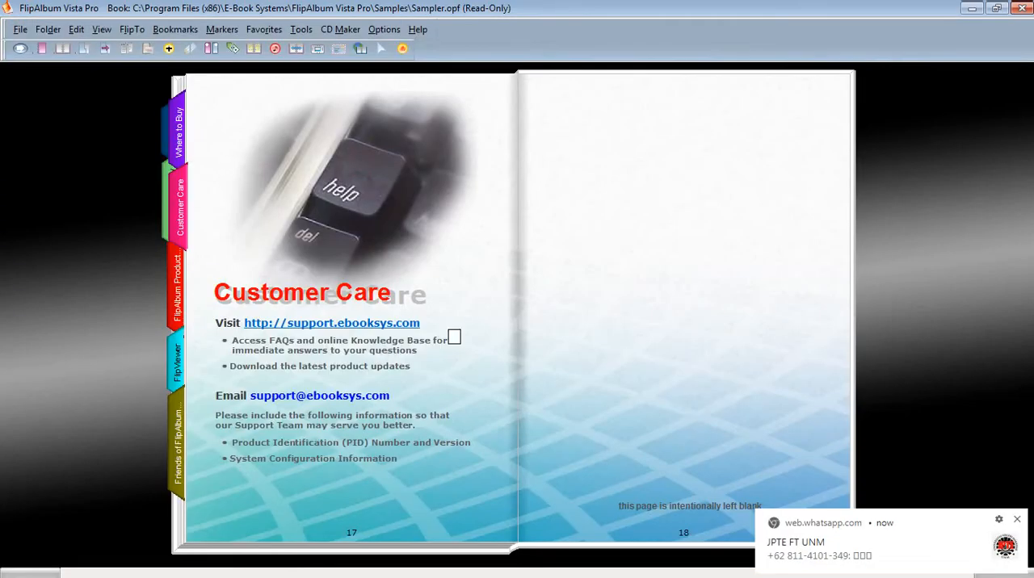
left_click(1018, 519)
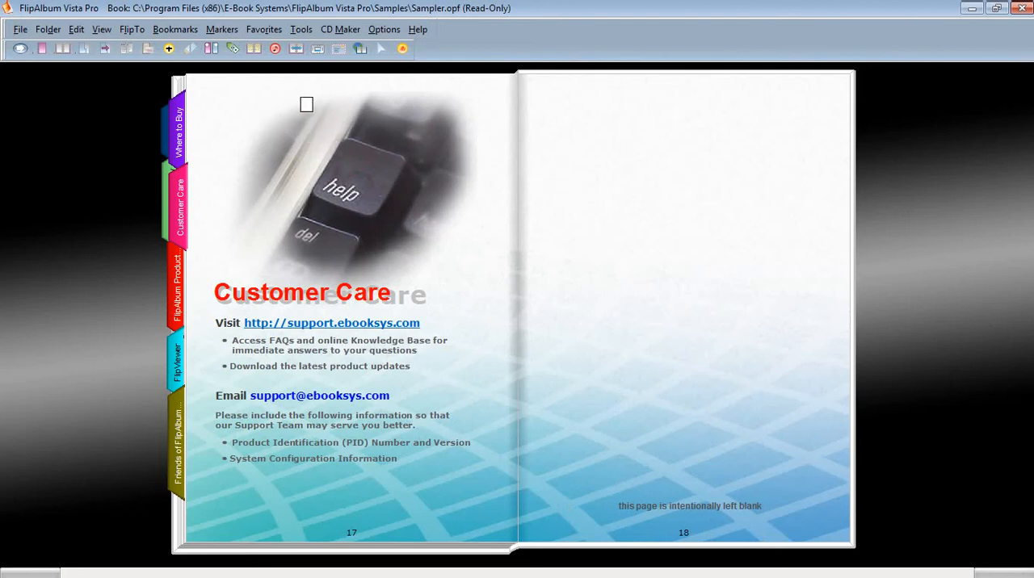
Page backward through the sample album from the Customer Care page to its front cover.
left_click(243, 130)
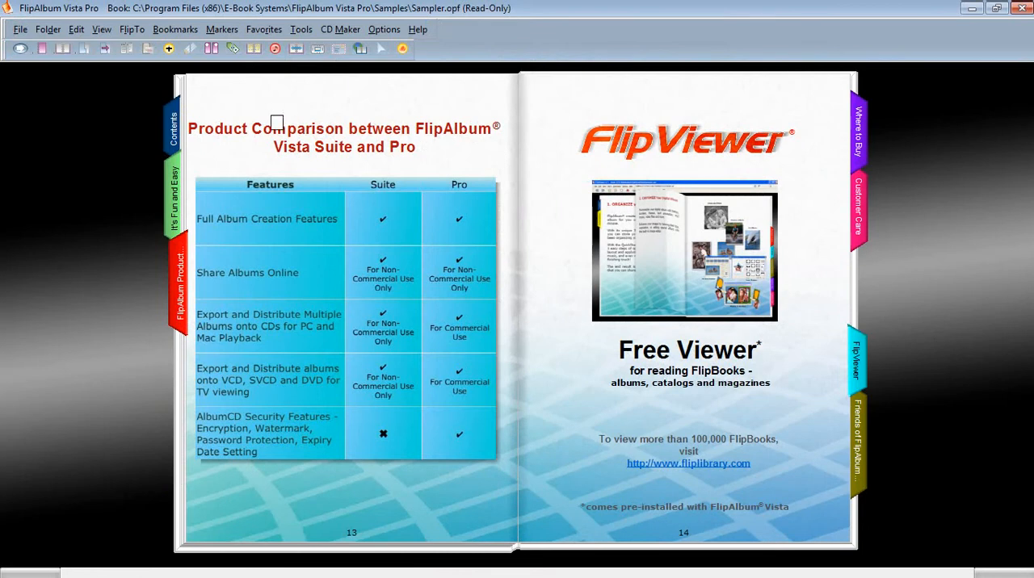
left_click(263, 113)
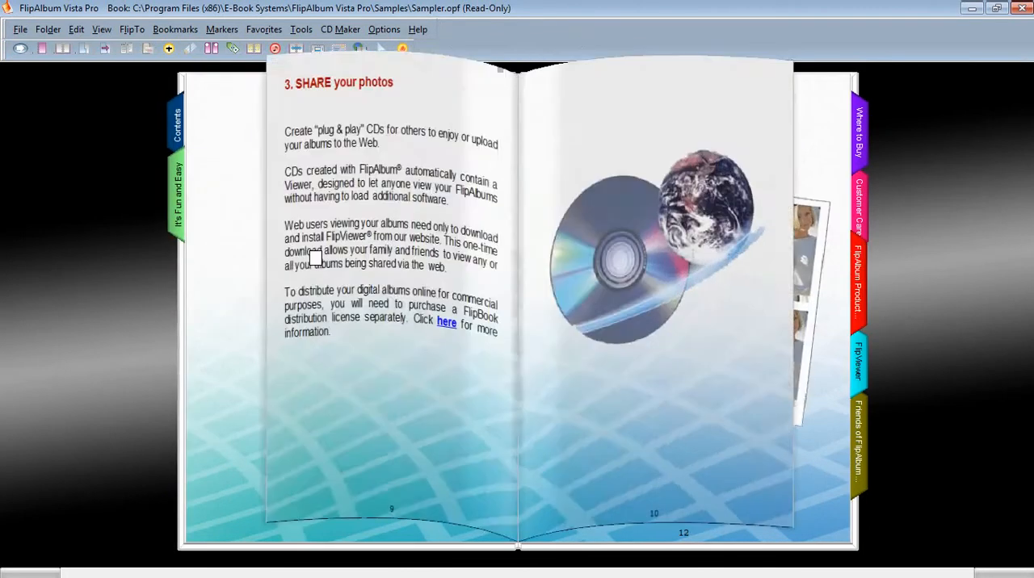
left_click(336, 348)
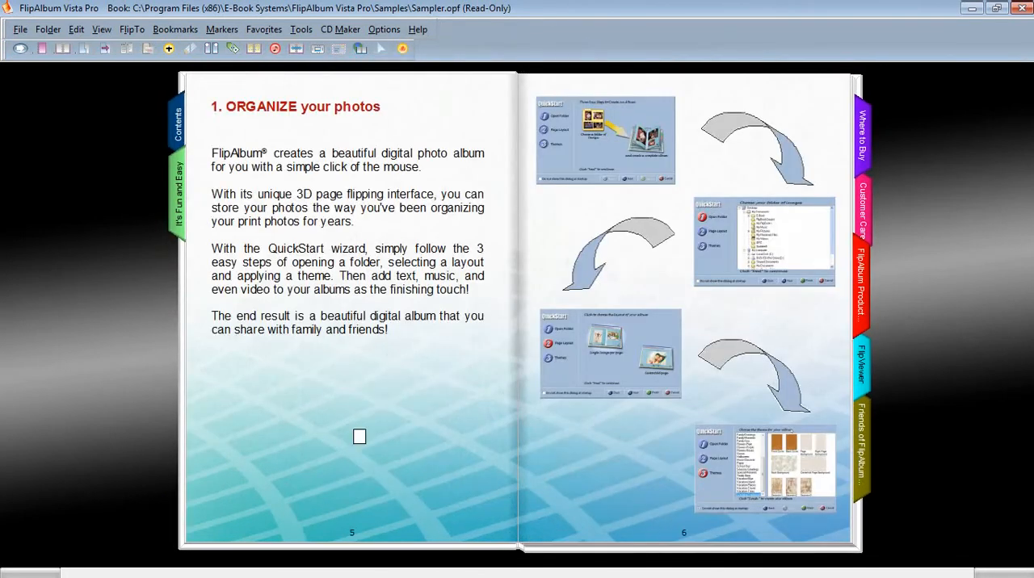
left_click(359, 434)
left_click(359, 437)
left_click(359, 437)
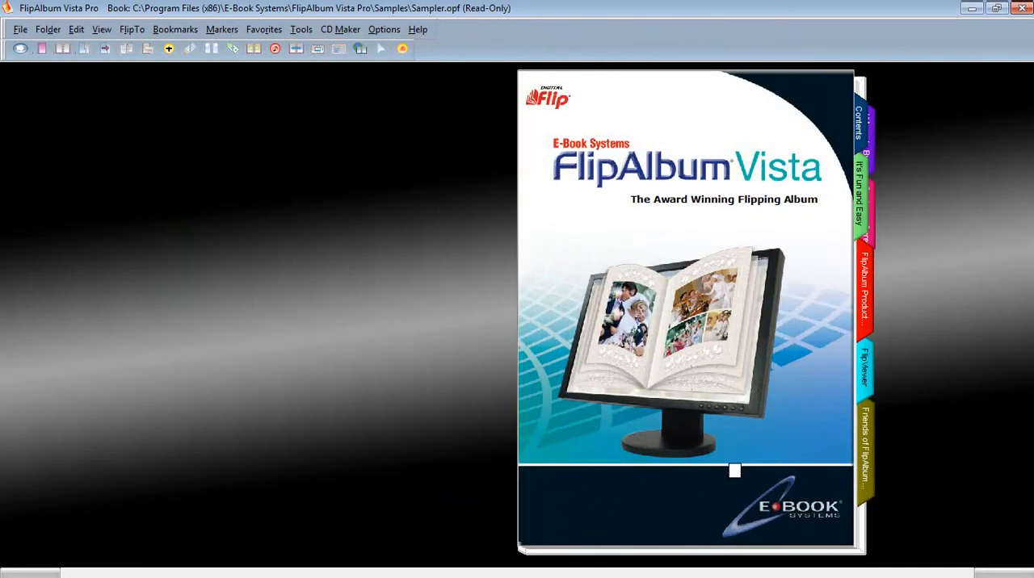
Open the sample album from its cover, page forward through Contents to pages 5 and 6, and return to the cover.
left_click(708, 467)
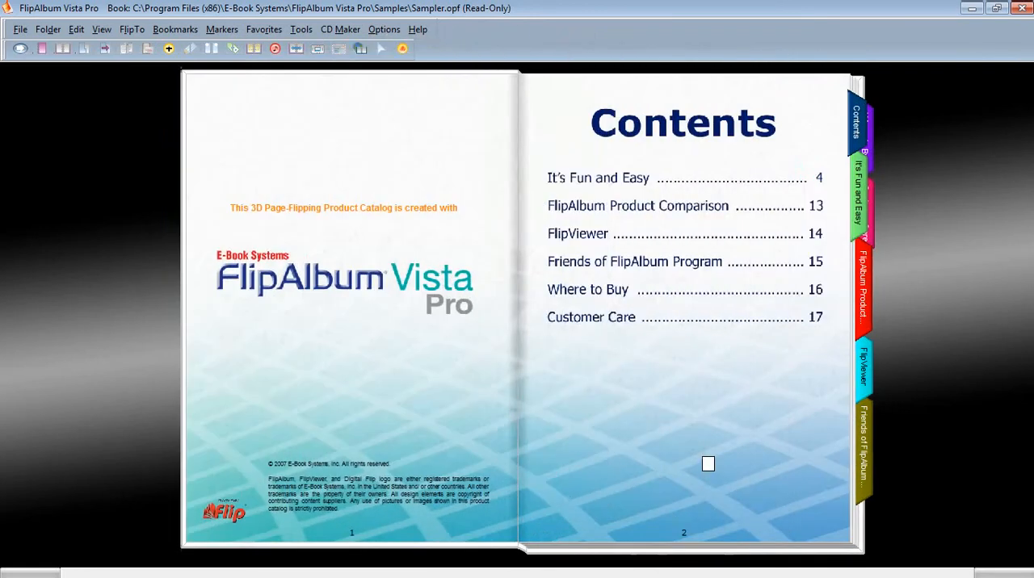
left_click(708, 465)
left_click(709, 463)
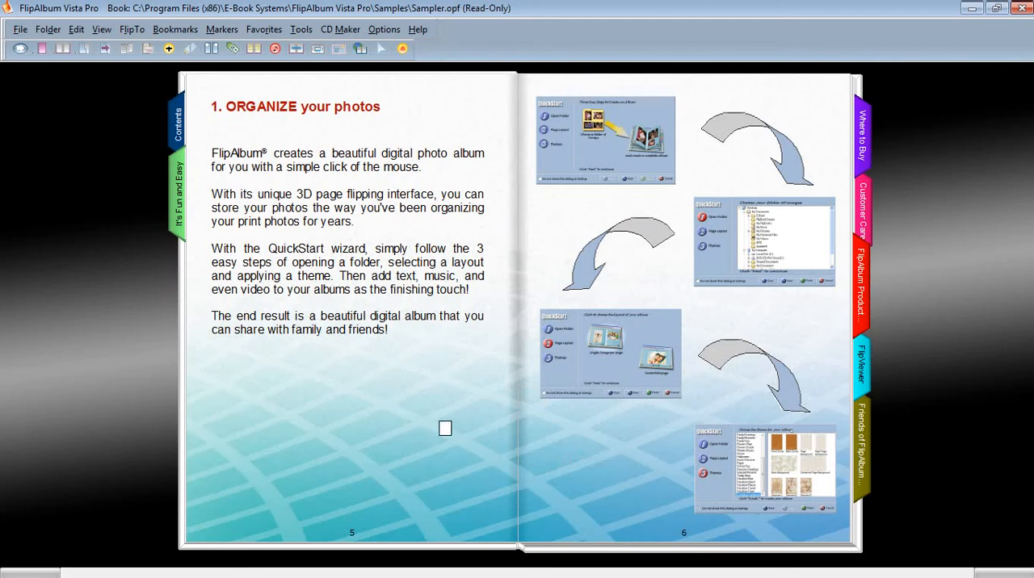
left_click(442, 429)
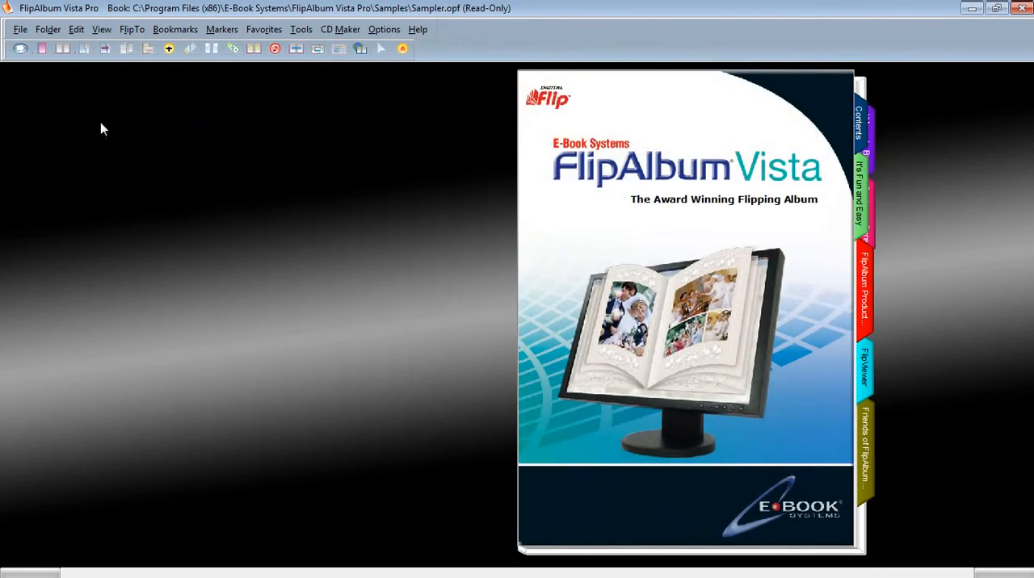
Create a new book without saving changes to the current sample book.
left_click(23, 31)
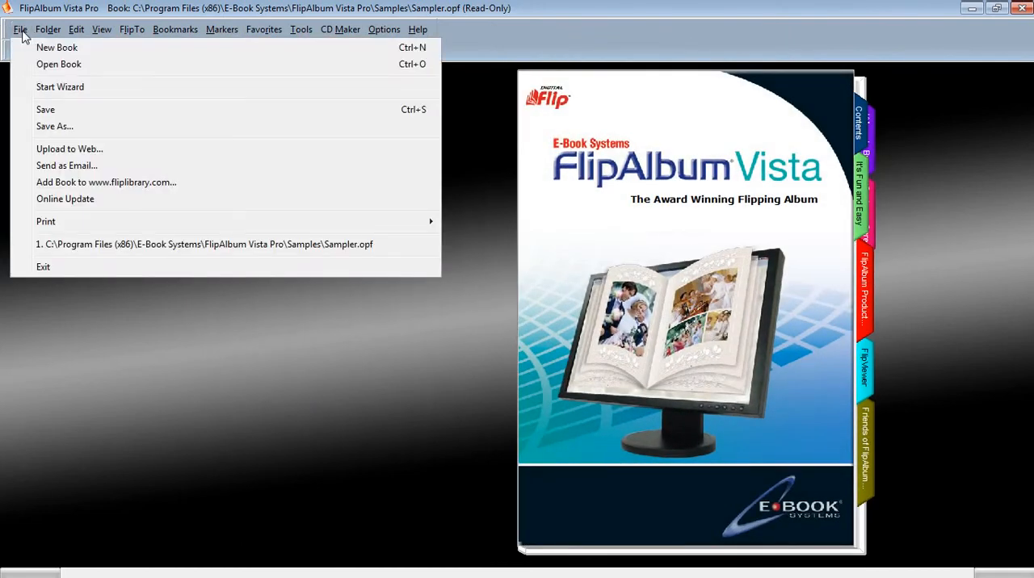
left_click(58, 47)
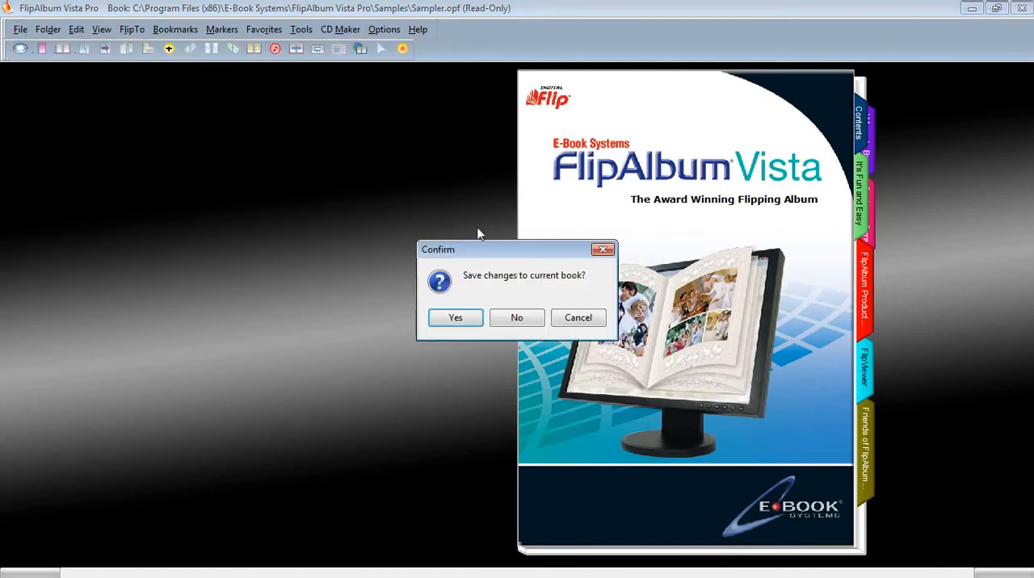
left_click(519, 317)
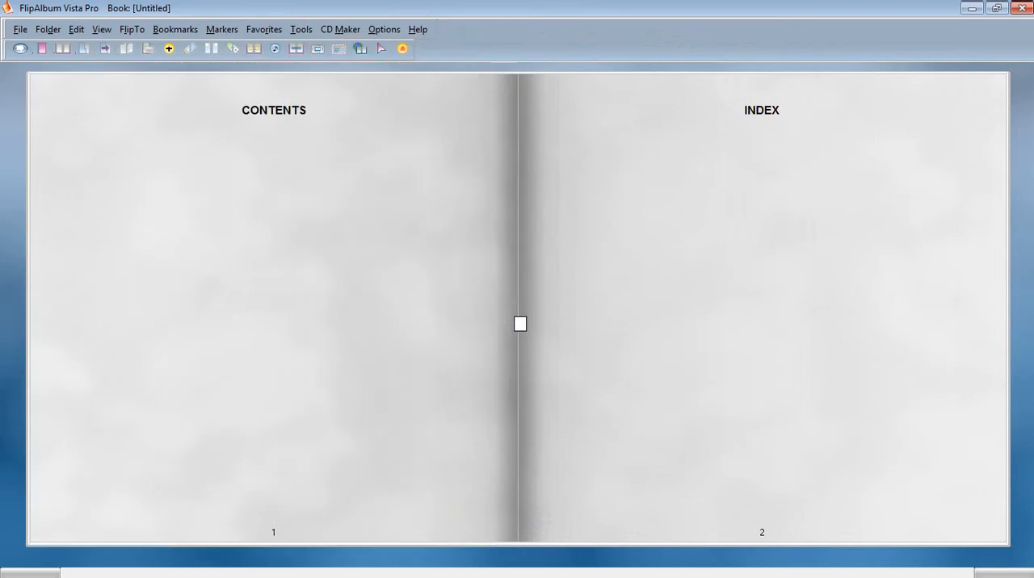
Flip through the new book from its front cover past the Contents and Index pages to the back cover.
left_click(242, 307)
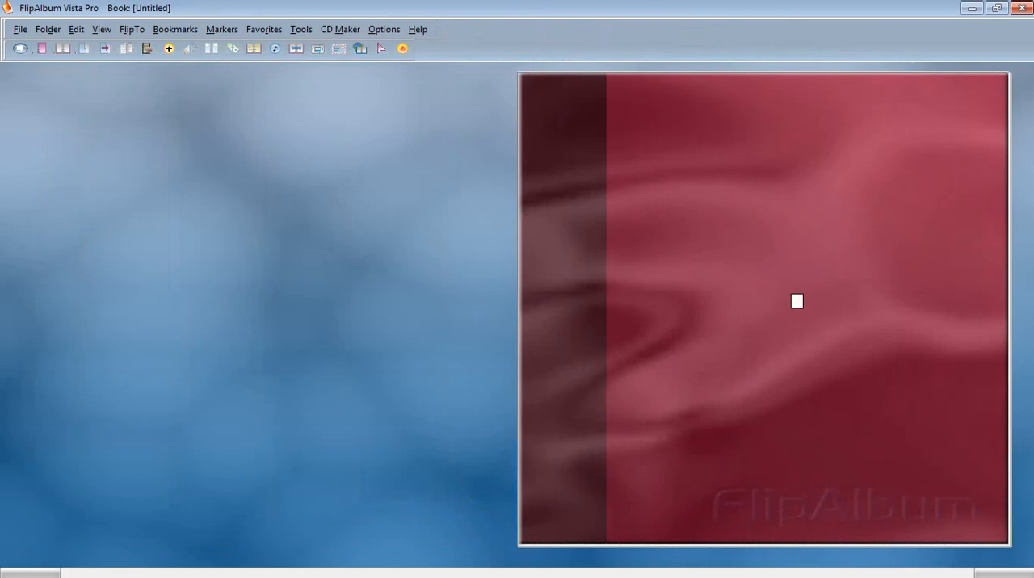
left_click(797, 301)
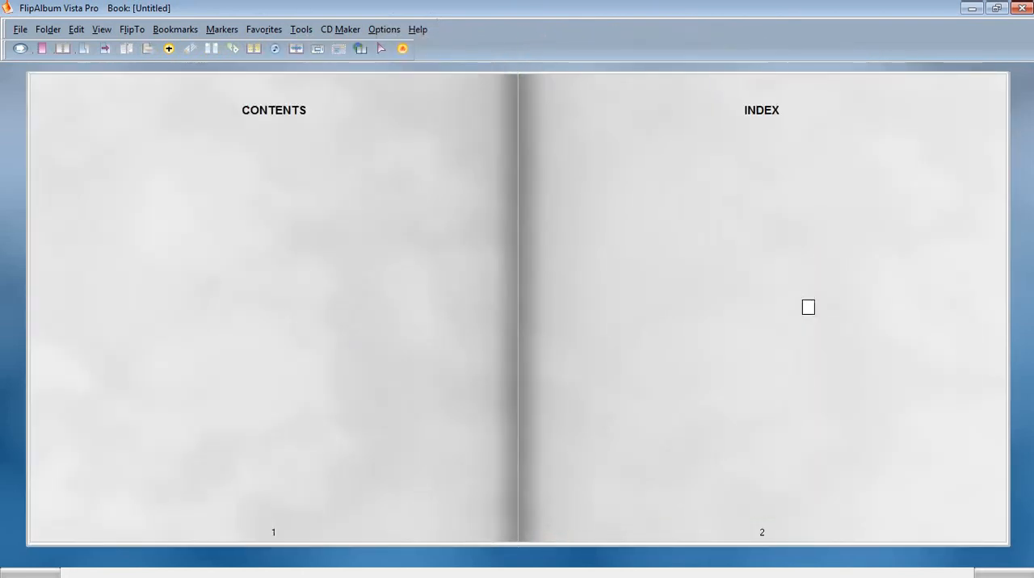
left_click(807, 307)
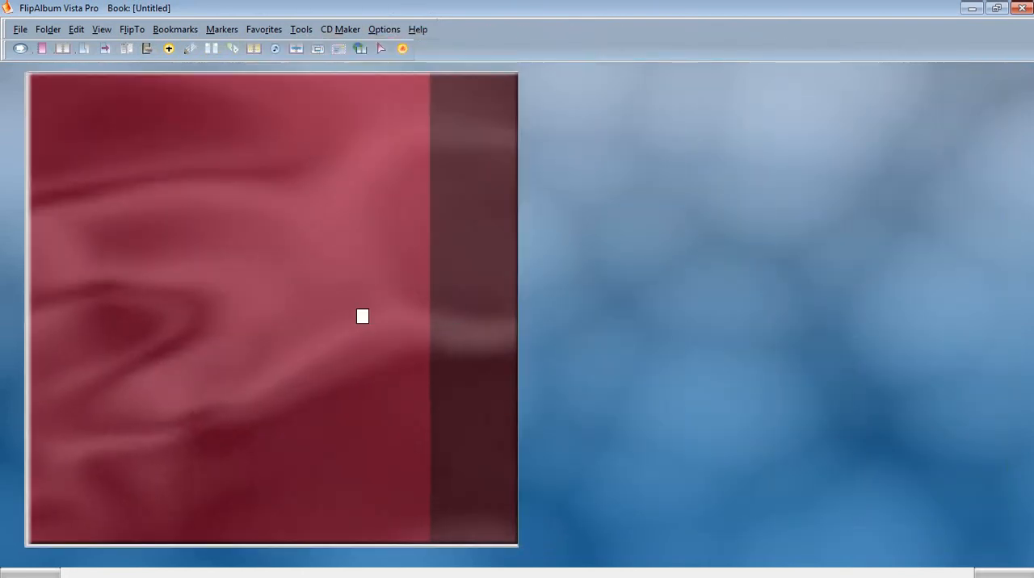
left_click(362, 316)
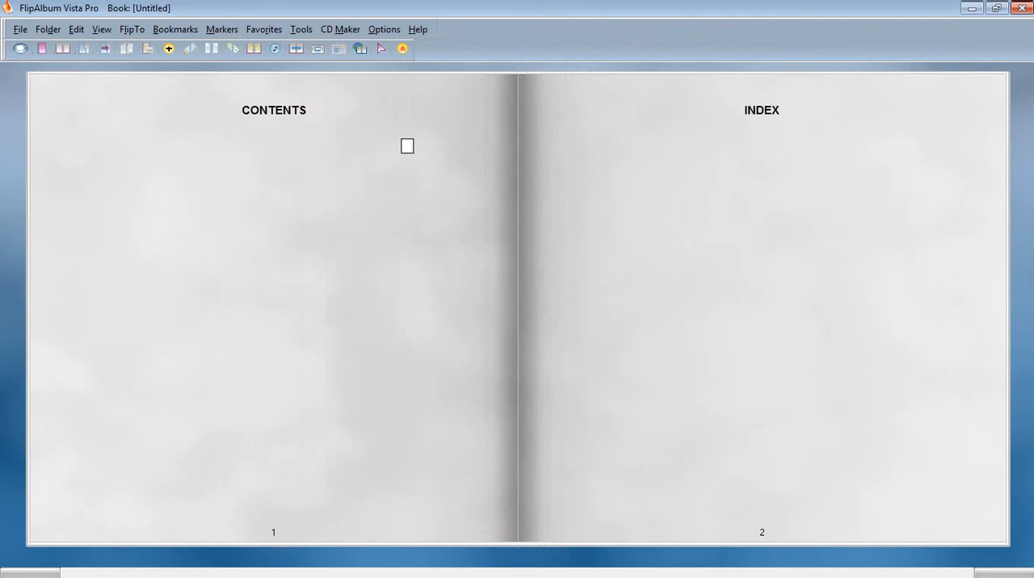
Set the book binder to Gold and view it on the front cover and the inside pages.
left_click(384, 30)
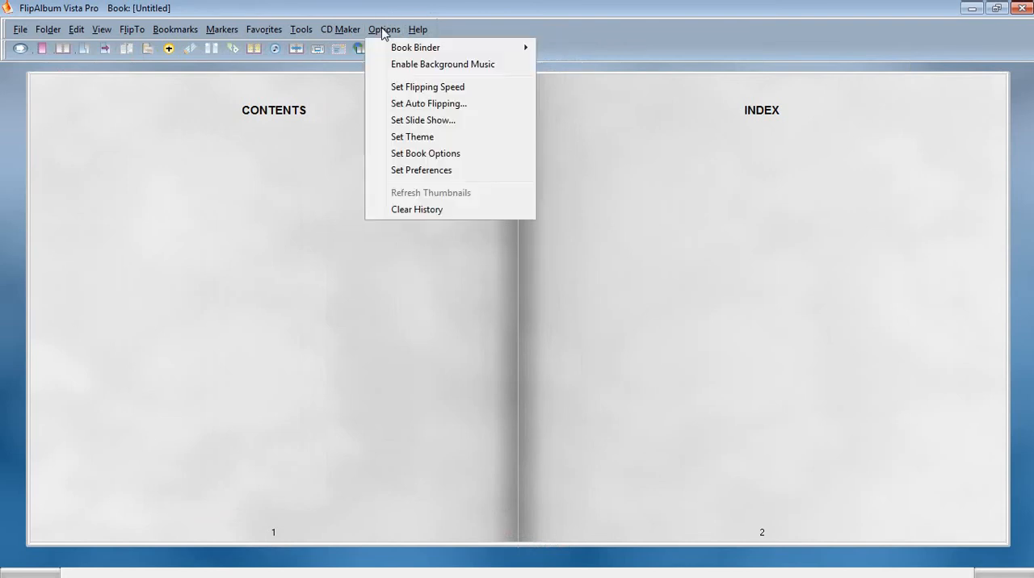
mouse_move(395, 47)
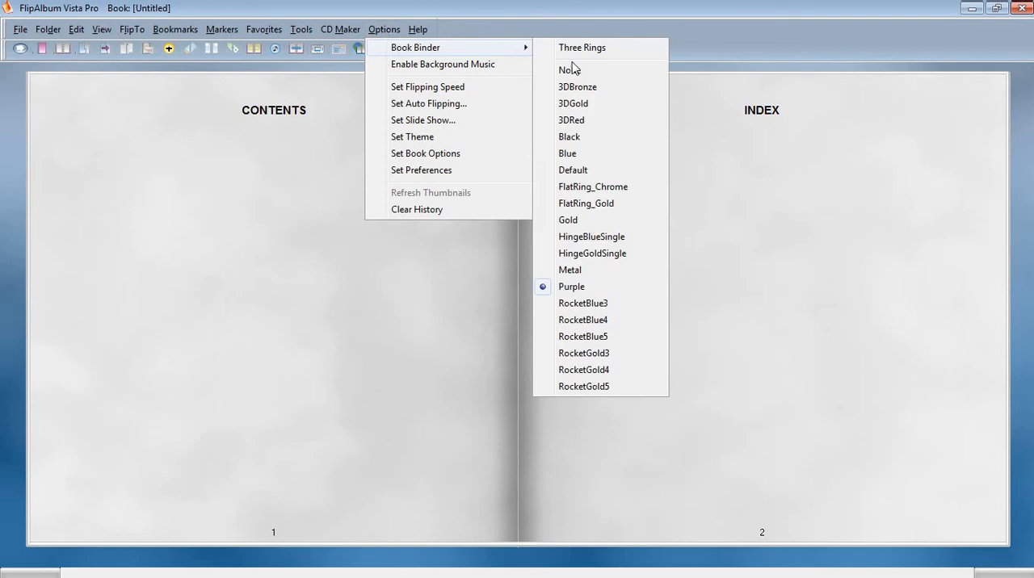
left_click(568, 219)
left_click(433, 358)
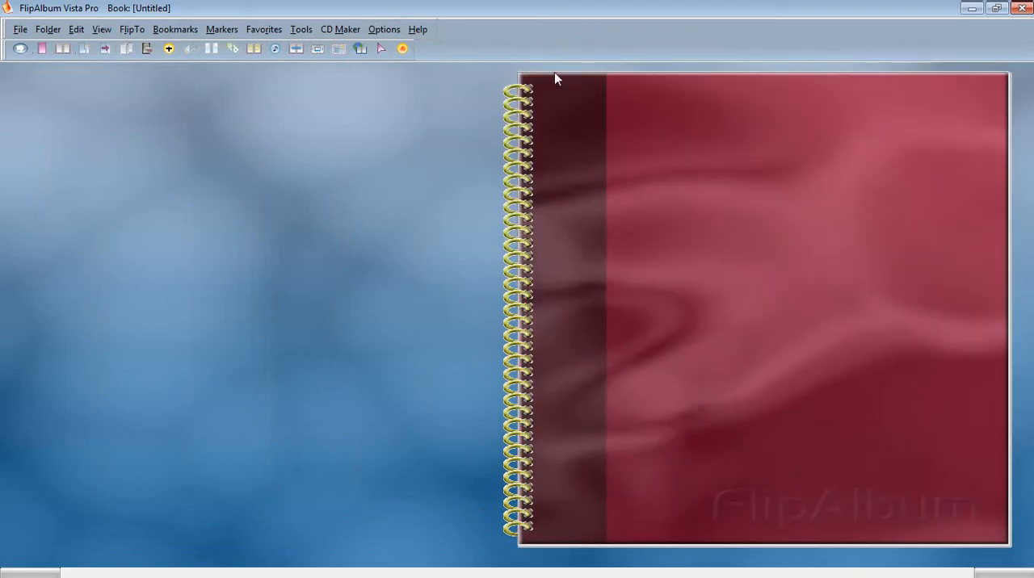
left_click(797, 258)
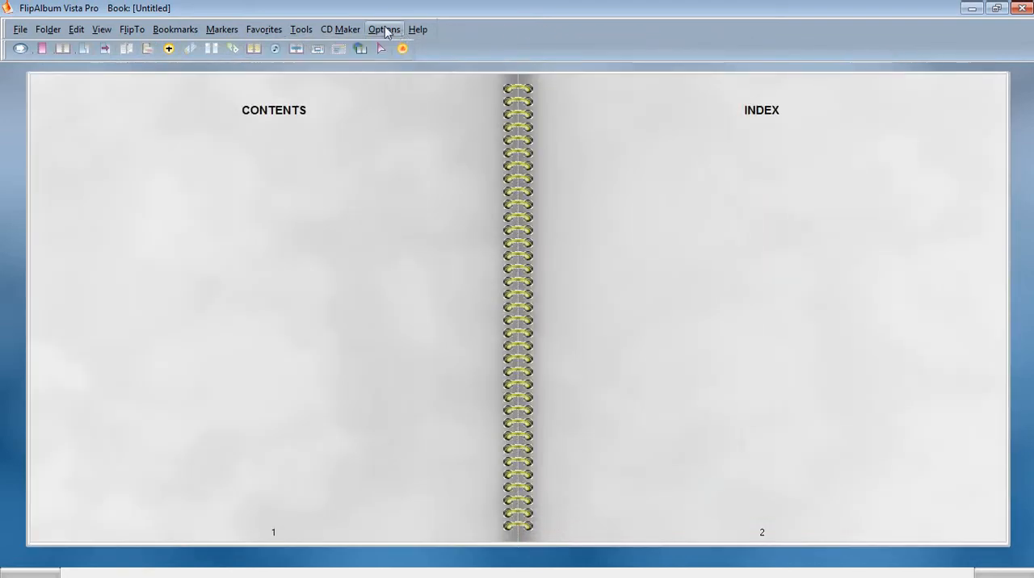
Set the book binder to HingeBlueSingle and flip back to the front cover.
left_click(385, 29)
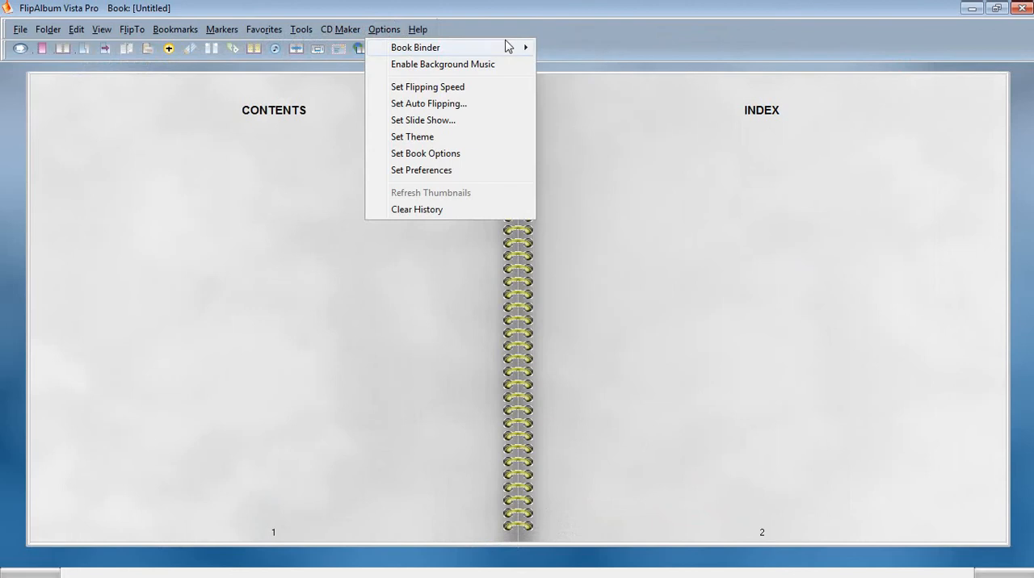
mouse_move(507, 46)
left_click(558, 239)
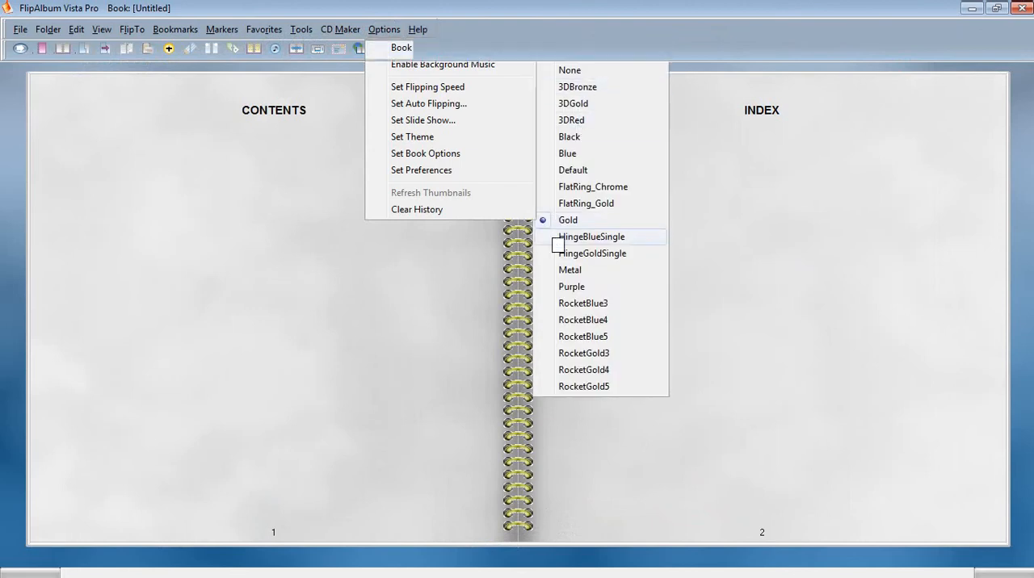
left_click(407, 284)
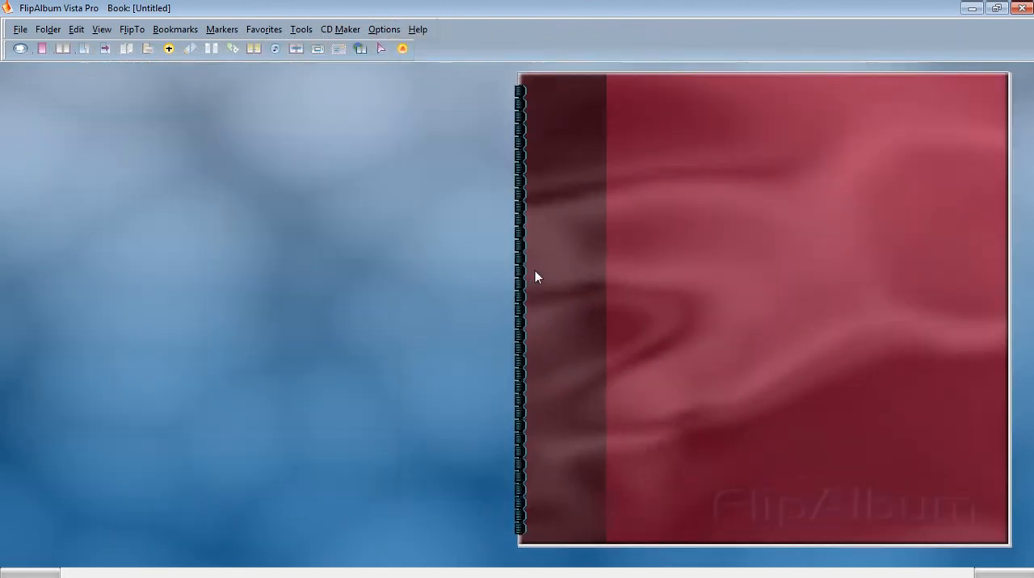
Flip to the Contents and Index pages and set the book binder to HingeGoldSingle.
left_click(612, 280)
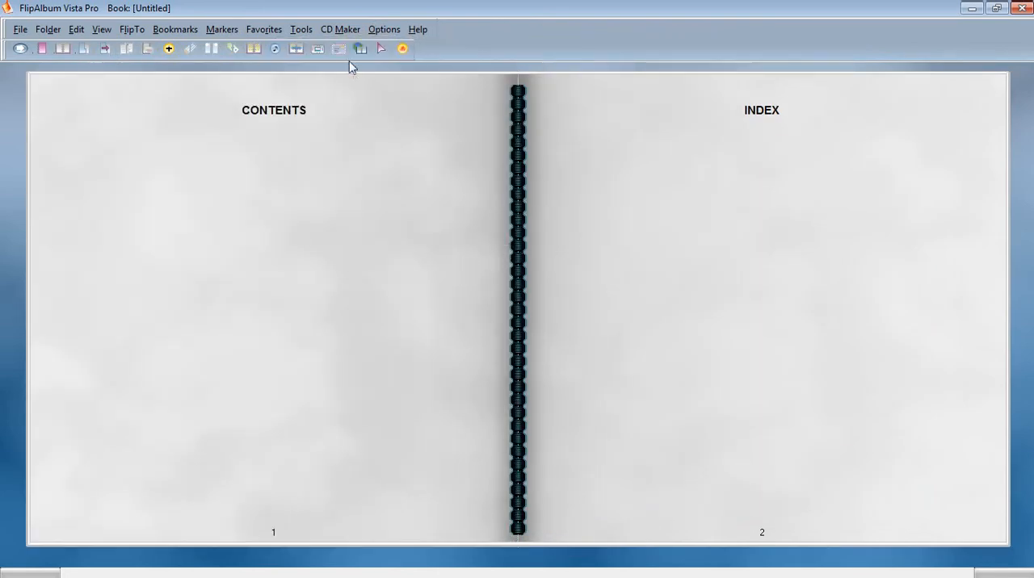
left_click(384, 29)
mouse_move(397, 47)
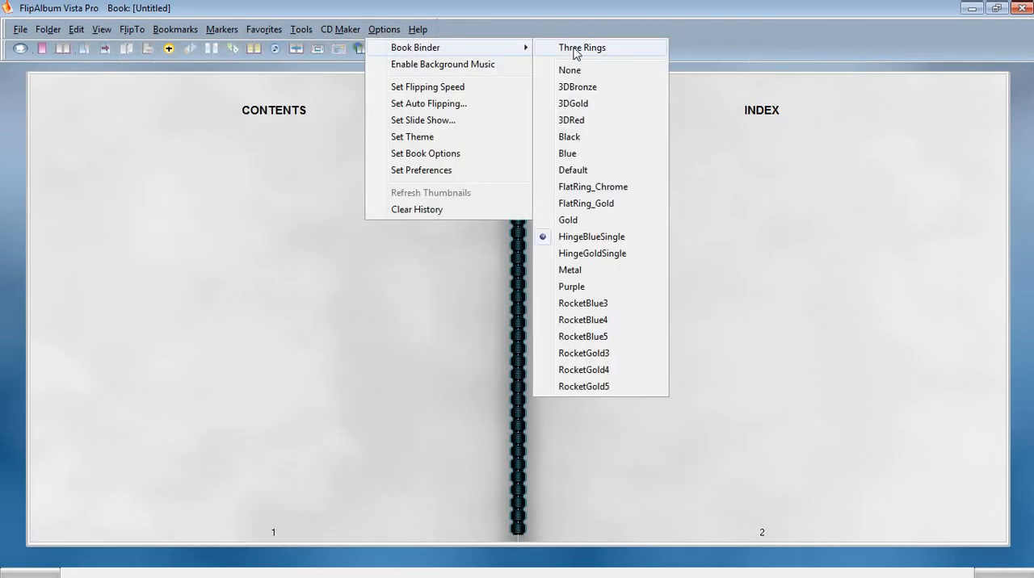
left_click(561, 253)
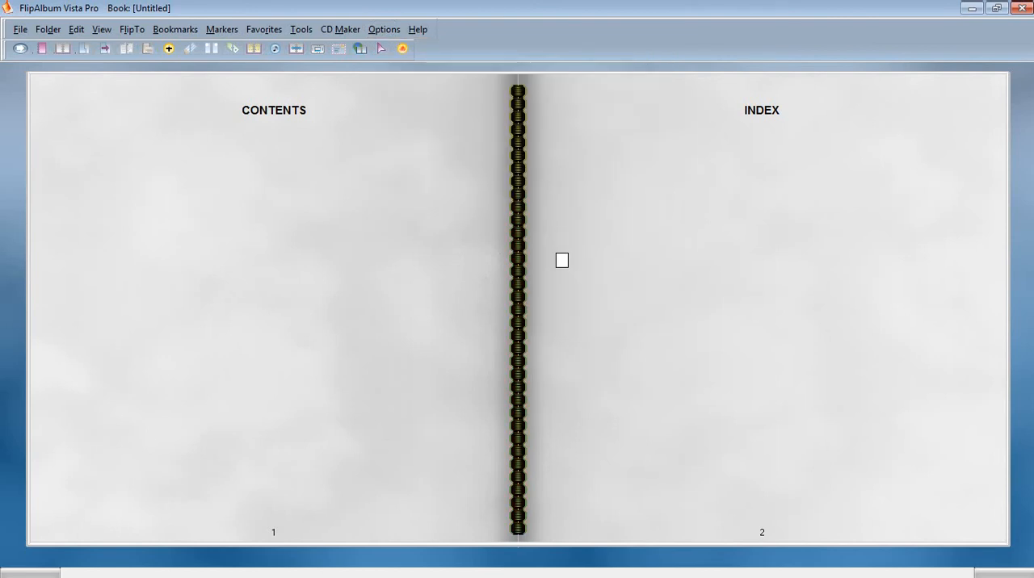
Set the book binder to RocketGold4 and view it on the front cover and the inside pages.
left_click(384, 29)
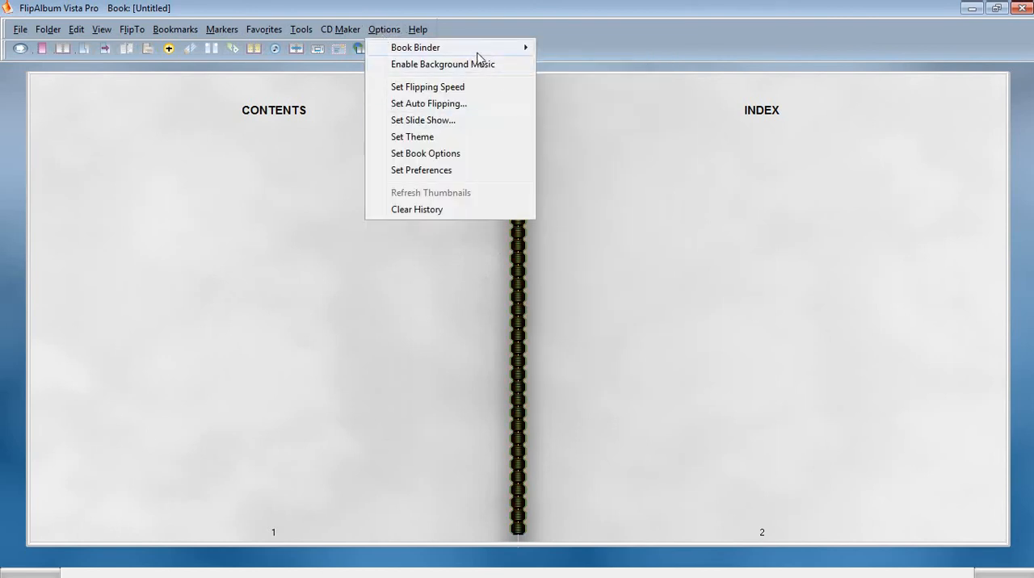
mouse_move(485, 48)
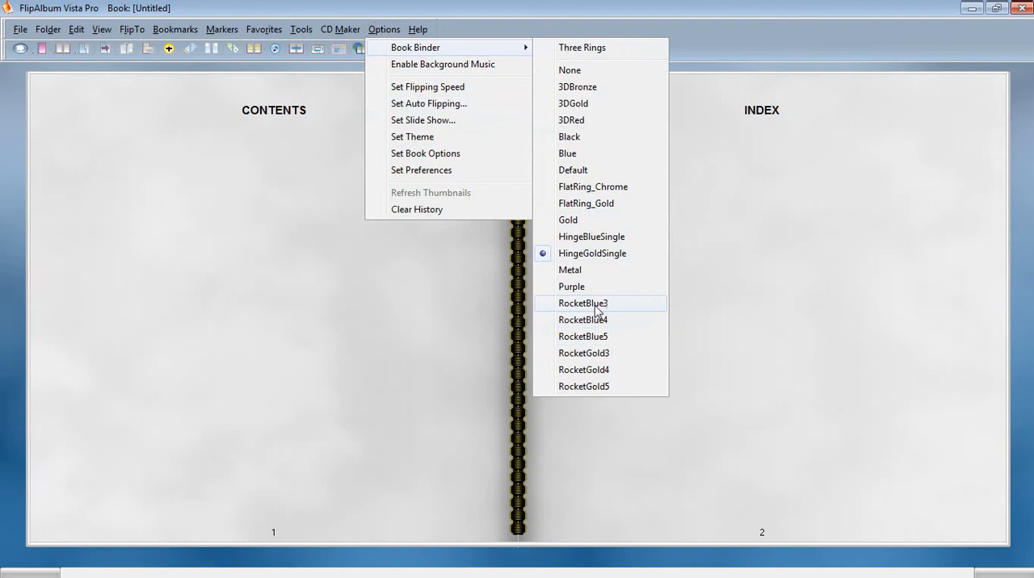
left_click(557, 372)
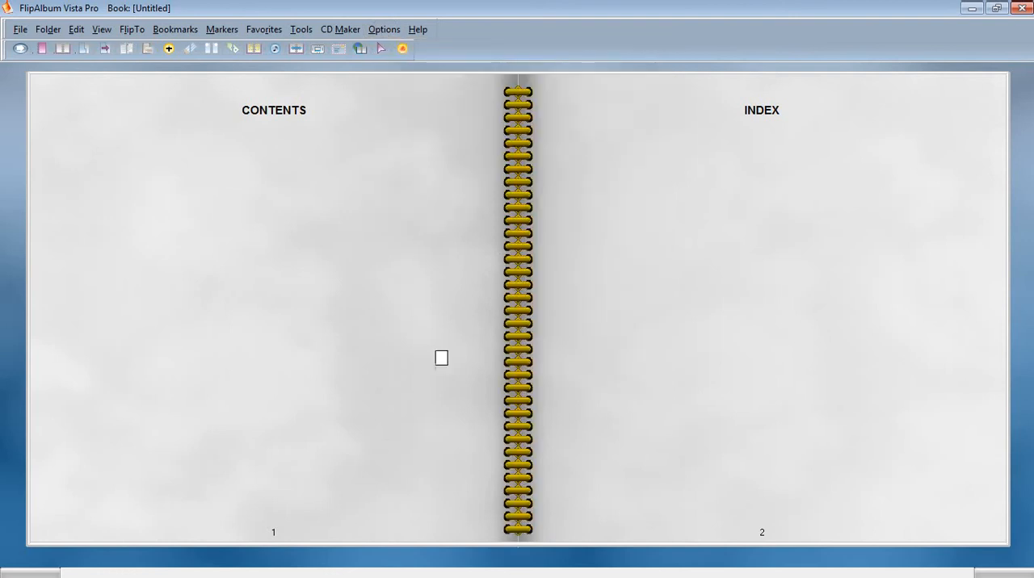
left_click(441, 358)
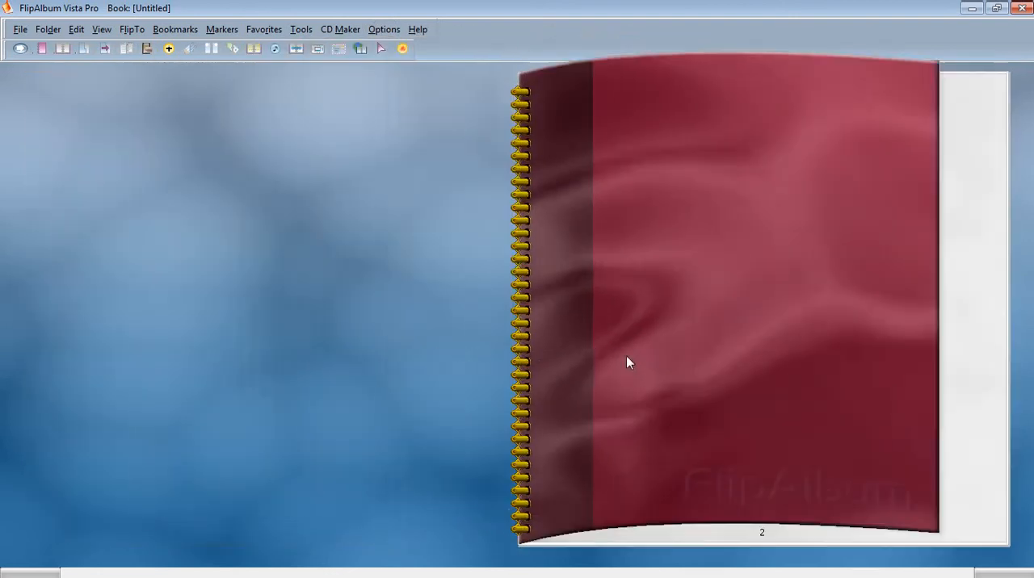
left_click(628, 363)
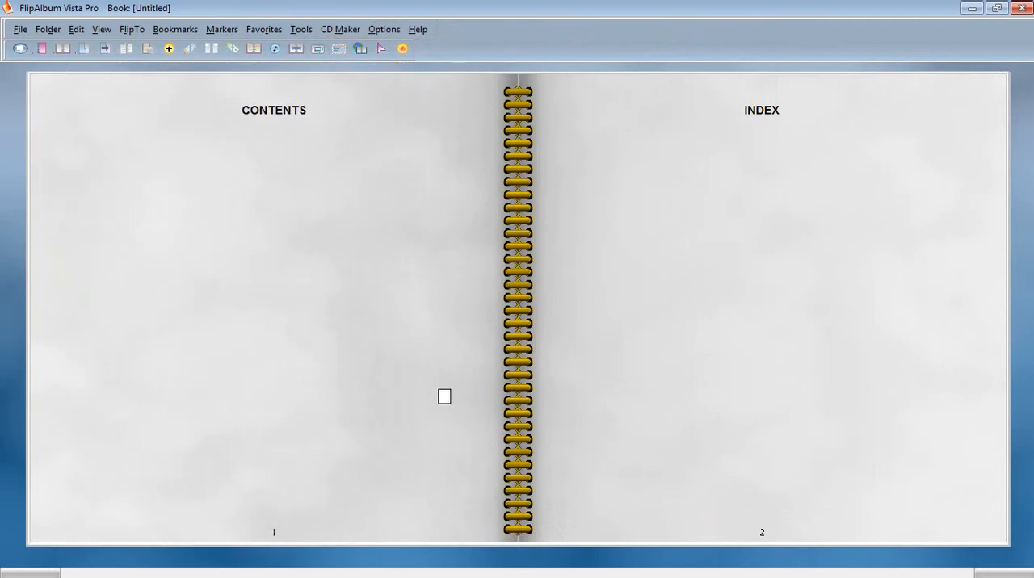
left_click(444, 397)
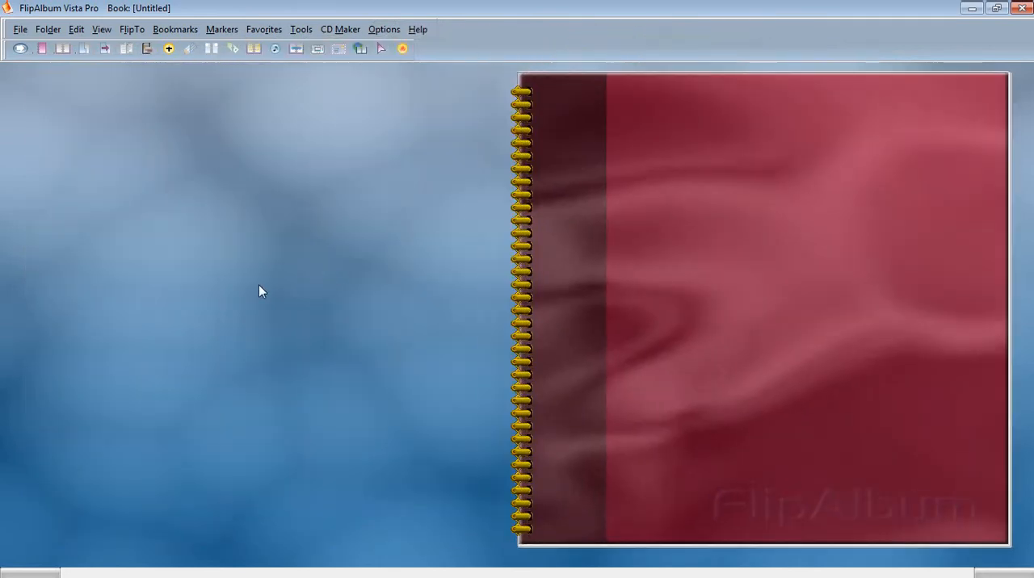
Display the book directly over the desktop, flip it to the Contents and Index pages, and restore the normal program window.
right_click(258, 286)
left_click(291, 422)
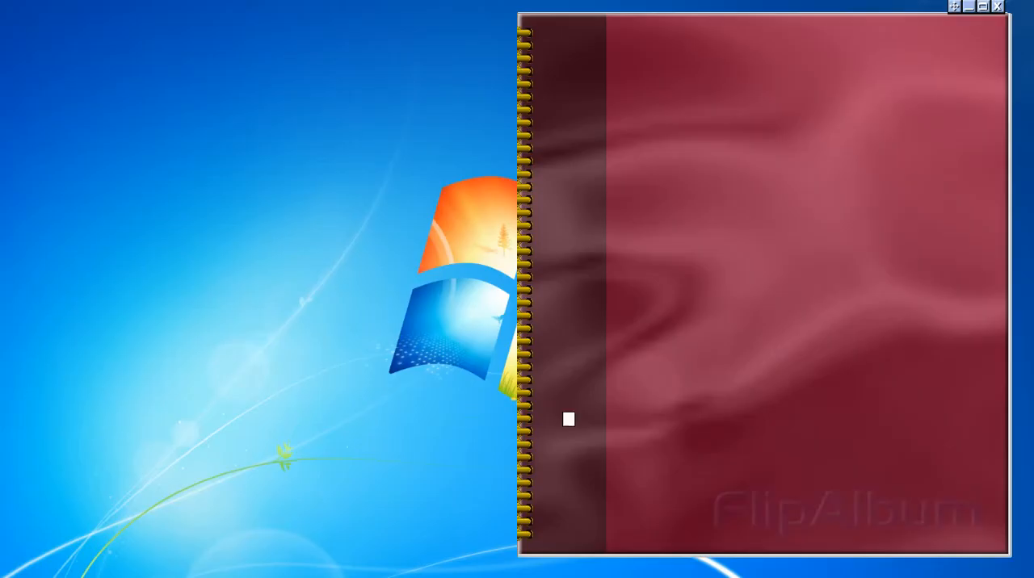
left_click(757, 435)
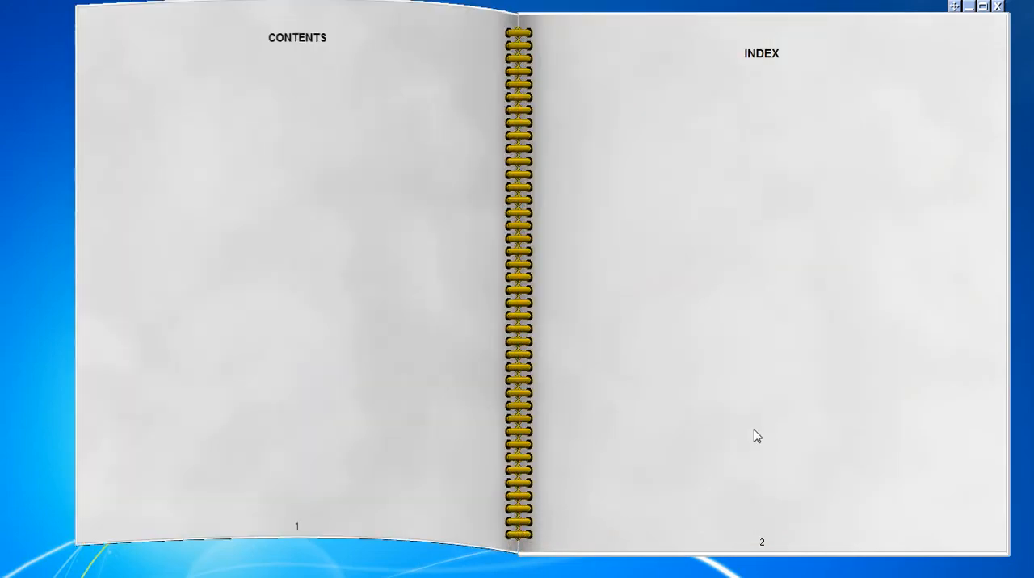
right_click(16, 289)
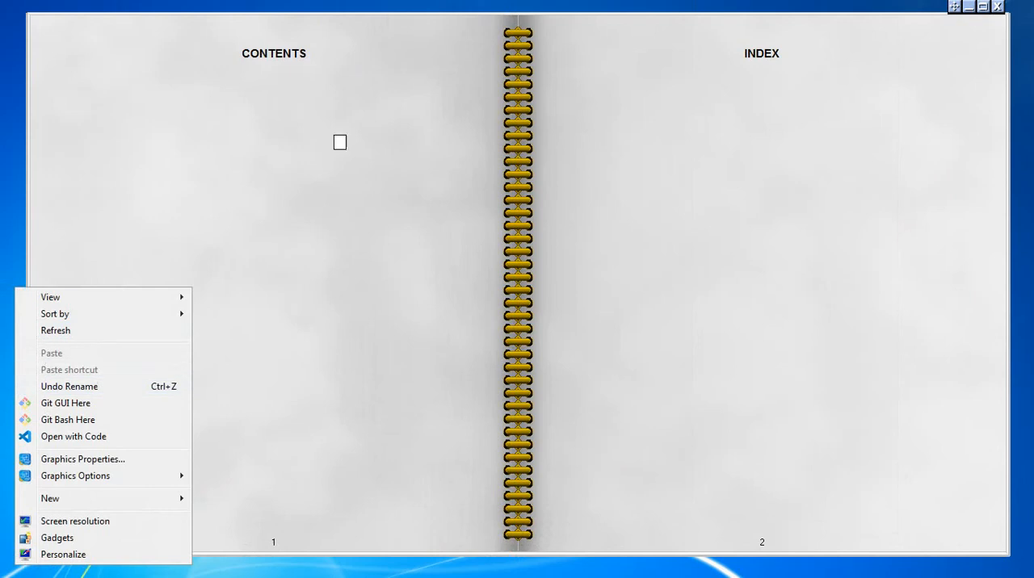
left_click(983, 8)
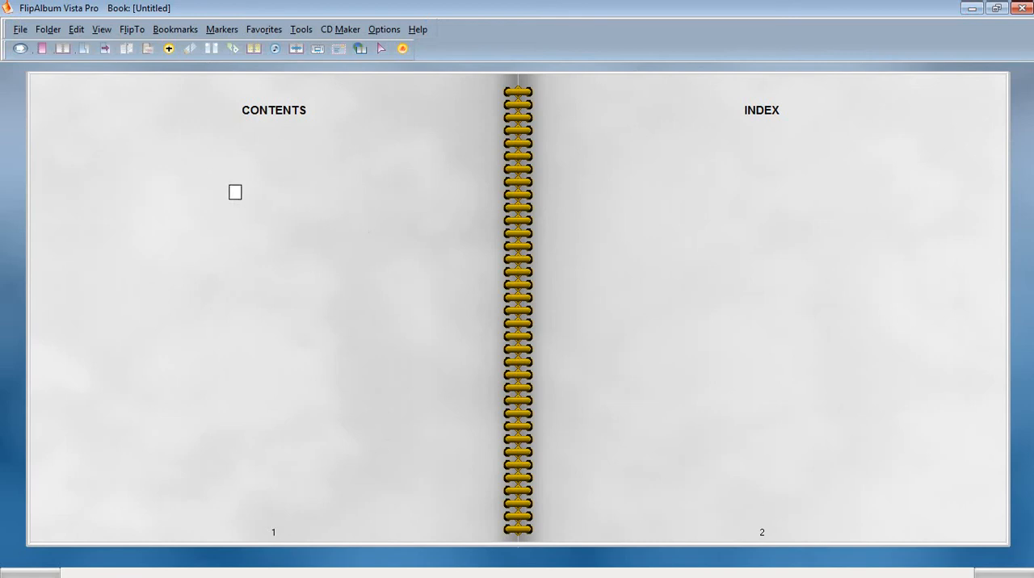
Open the Insert Multi-Media Objects dialog and view the picture, audio and video file types it supports.
left_click(169, 50)
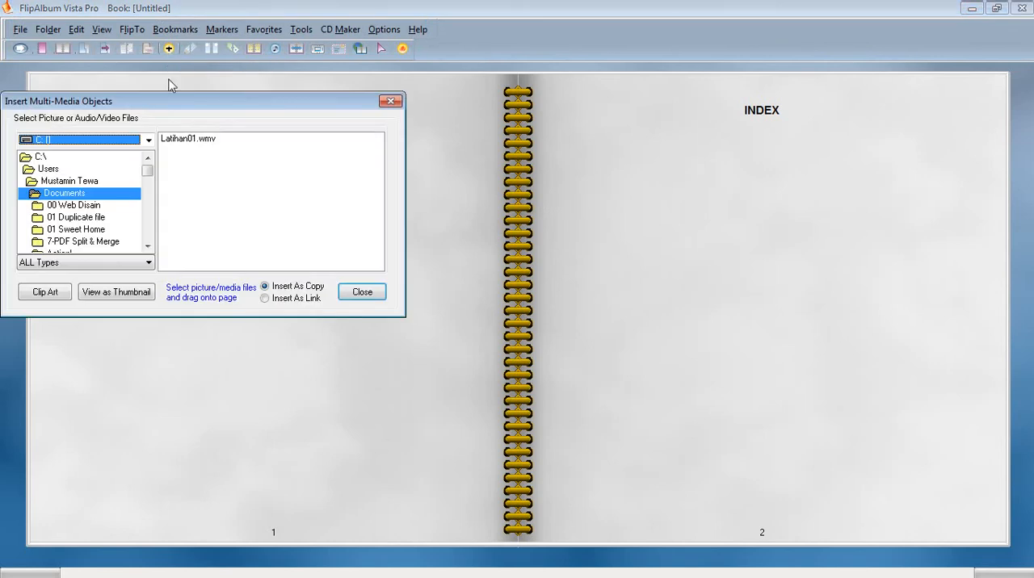
left_click_drag(171, 101, 202, 97)
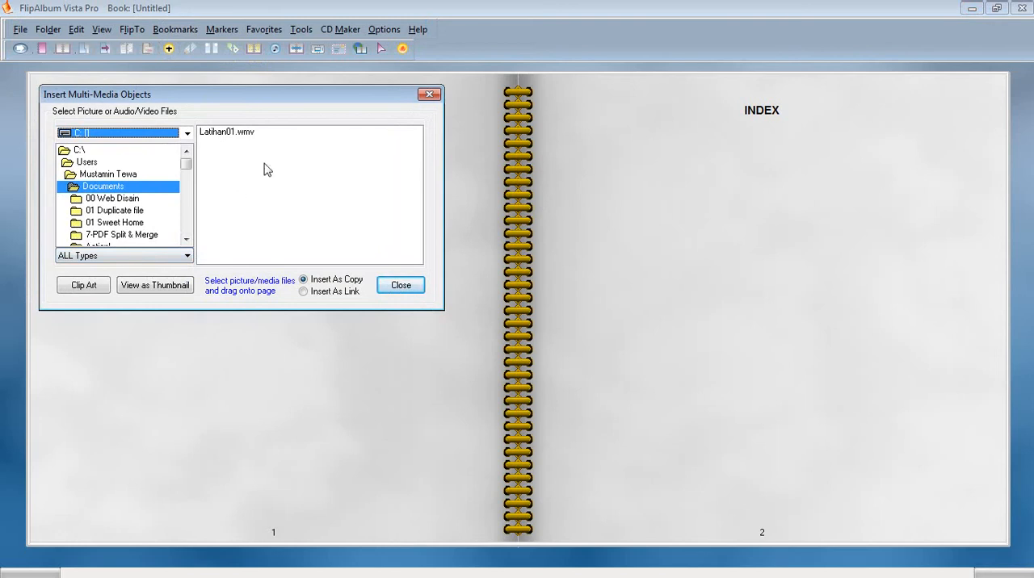
left_click(186, 256)
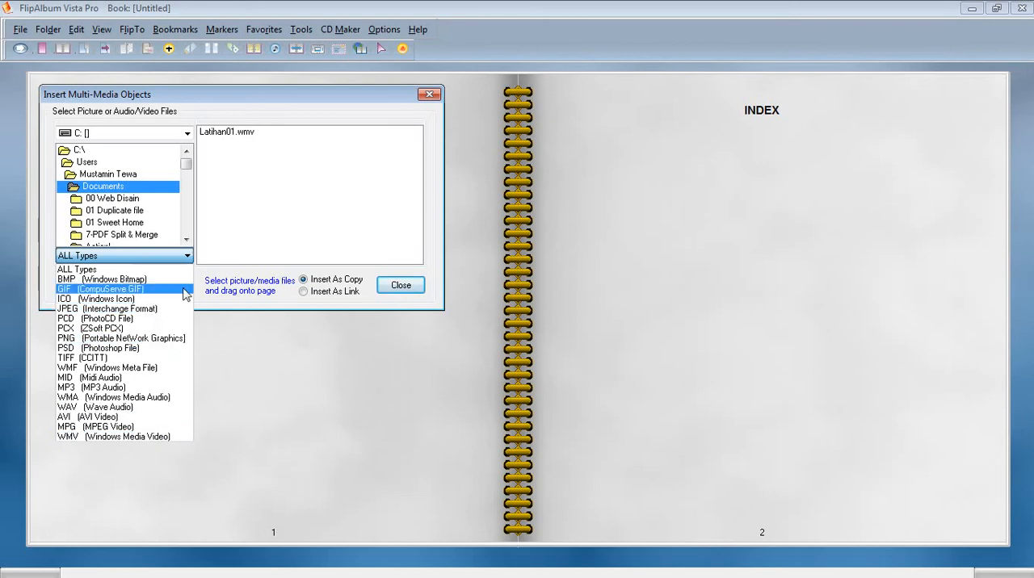
left_click(244, 364)
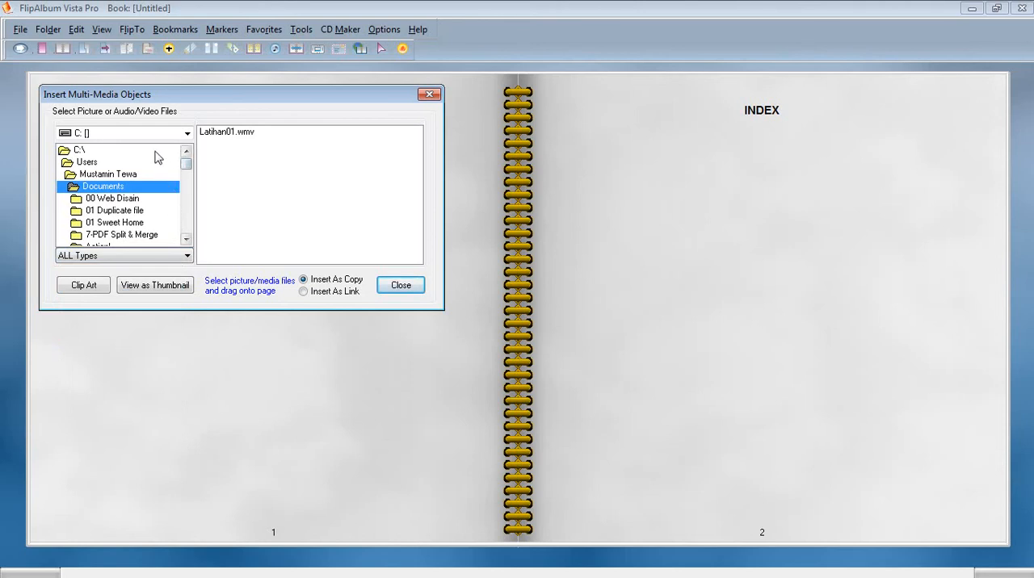
Browse the top-level folders of the C: drive for media files.
double_click(114, 153)
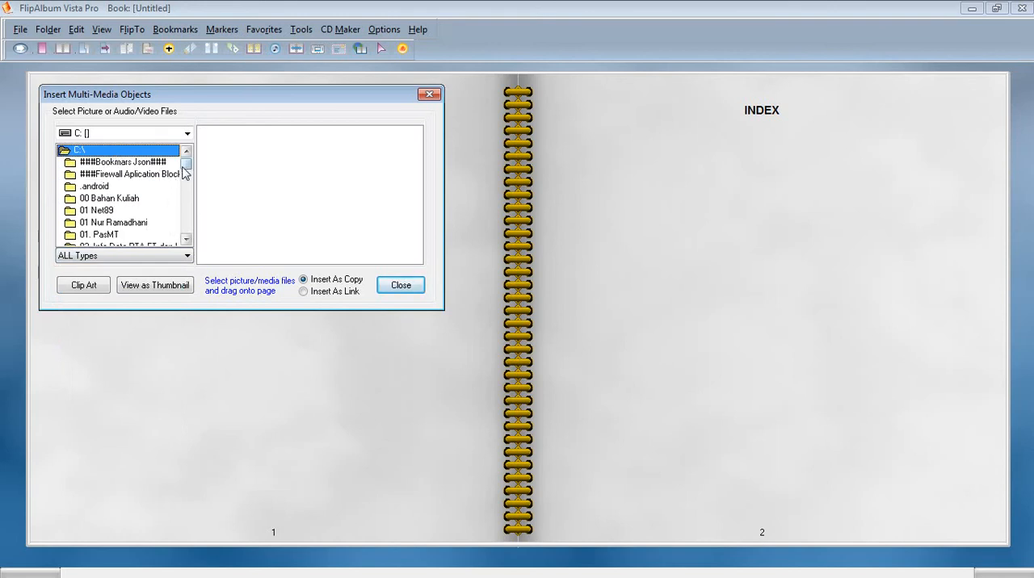
left_click_drag(184, 167, 183, 171)
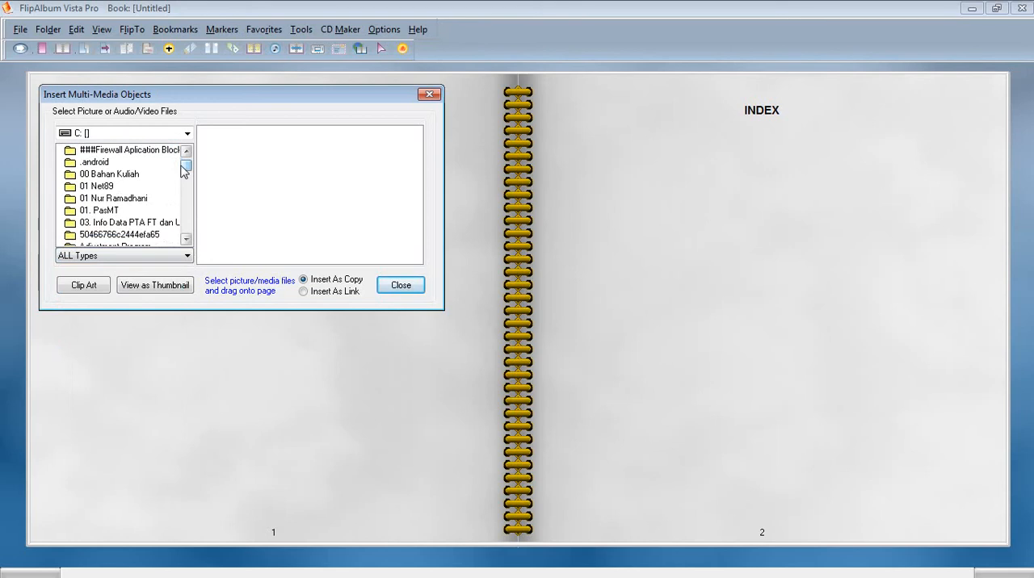
left_click_drag(188, 169, 188, 164)
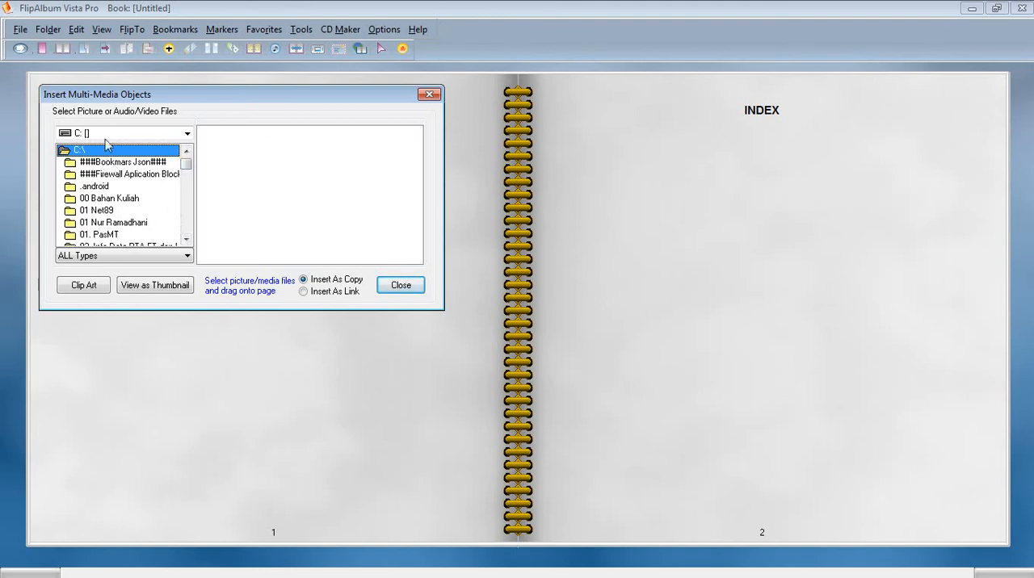
Insert the picture Alhamdulillah00.jpg from the ###Berkebun folder on the D: drive onto page 1 of the book.
left_click(185, 134)
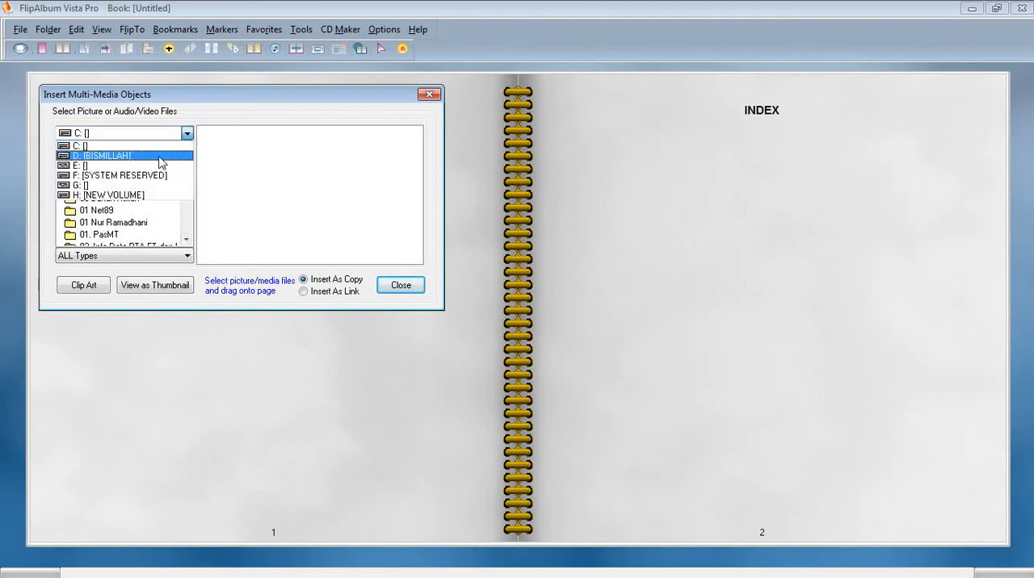
left_click(157, 156)
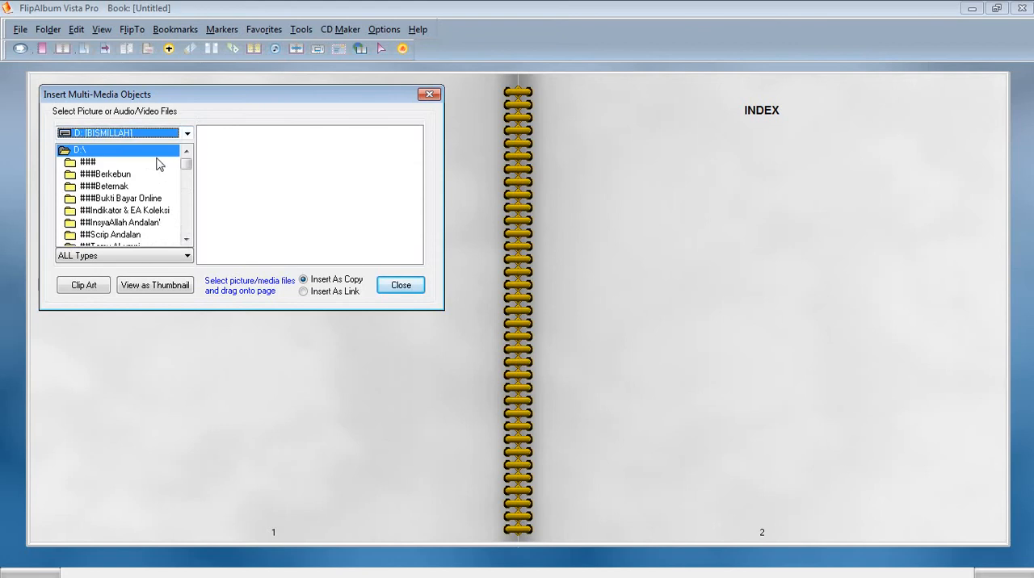
double_click(115, 176)
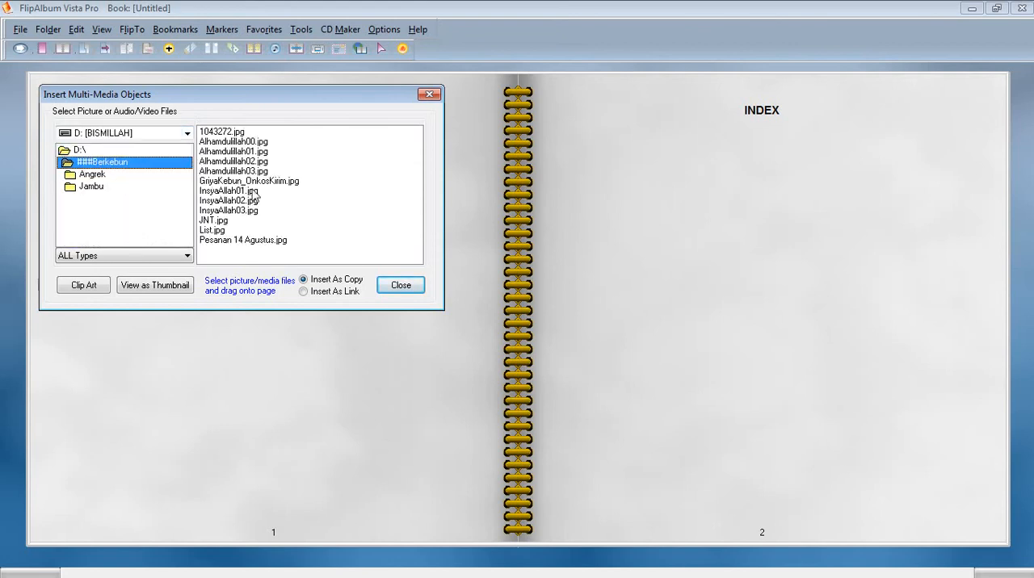
left_click(252, 142)
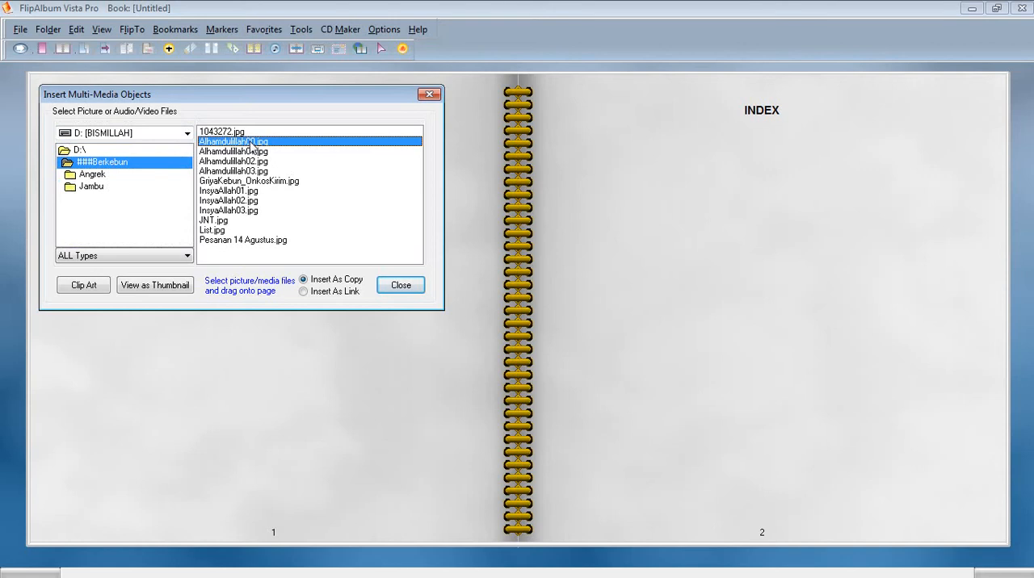
left_click_drag(252, 144, 224, 433)
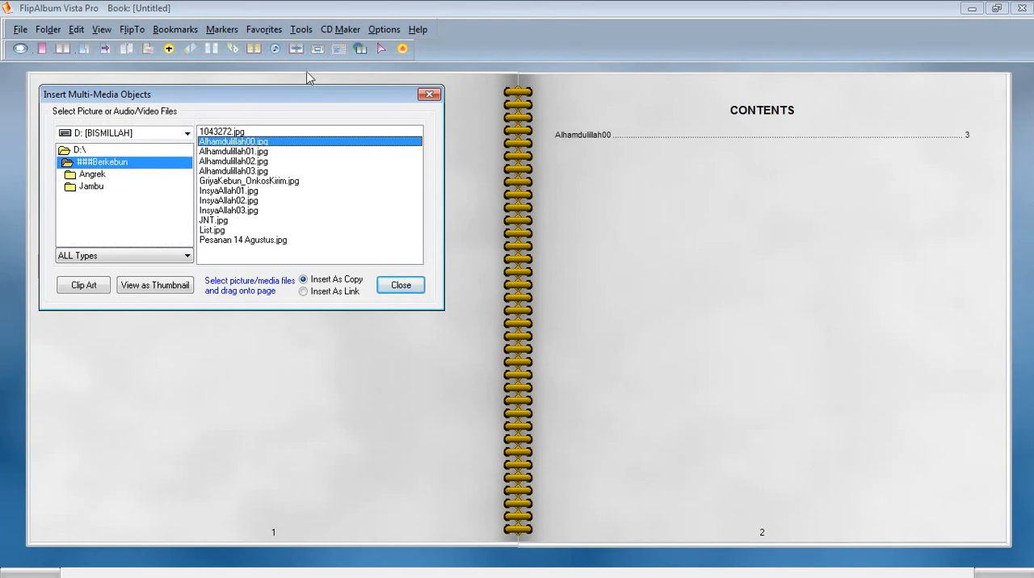
Uncover the page thumbnails and insert the pictures Alhamdulillah01.jpg, Alhamdulillah02.jpg and Alhamdulillah03.jpg one after another.
left_click_drag(303, 100, 298, 184)
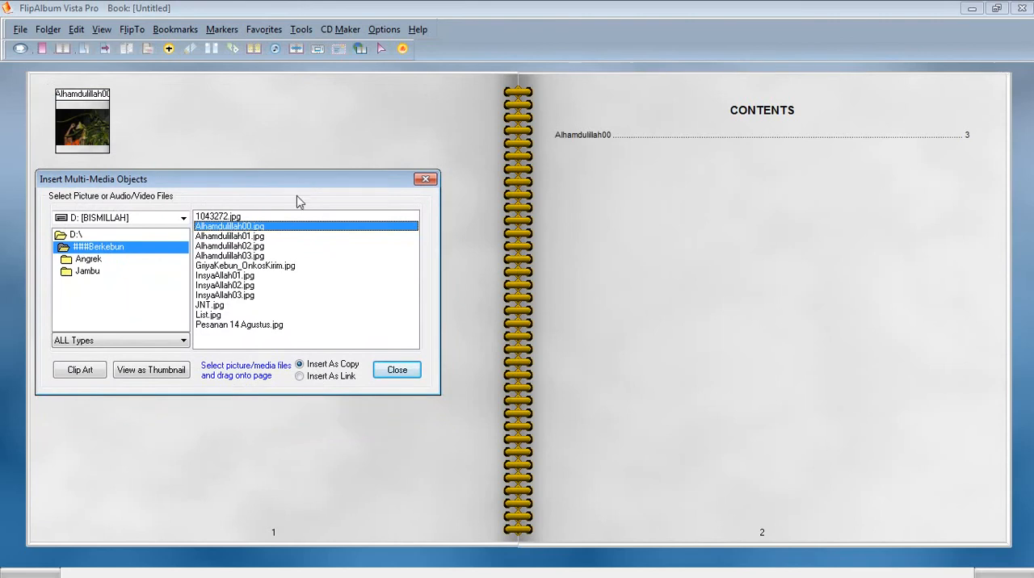
left_click(235, 237)
left_click_drag(216, 144, 203, 134)
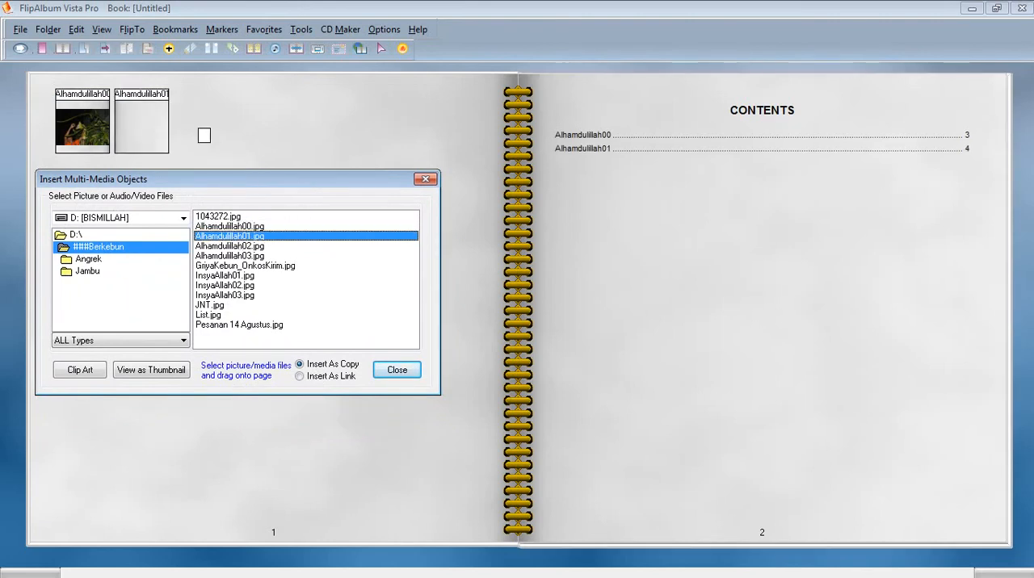
left_click(242, 246)
left_click_drag(226, 128, 226, 125)
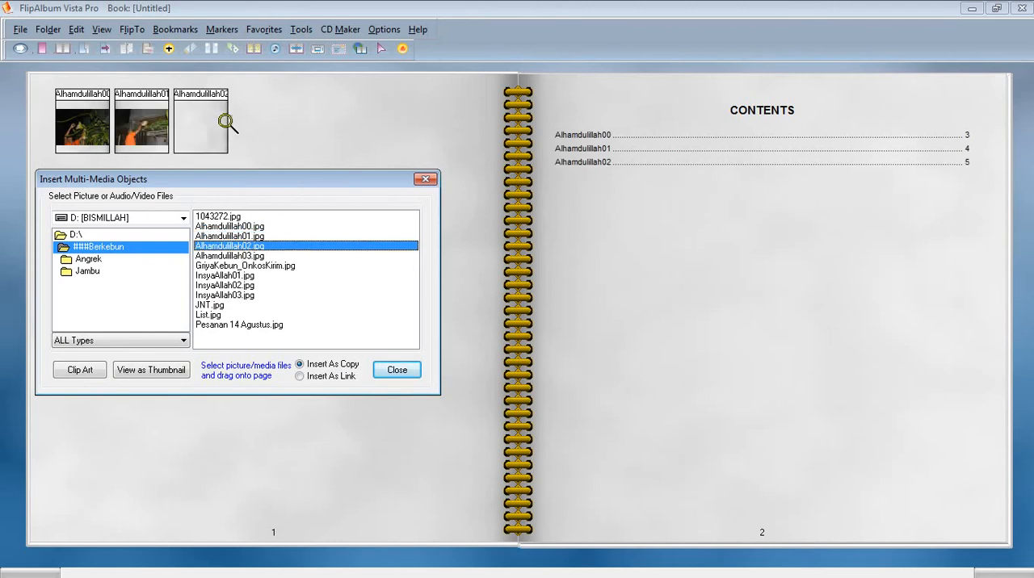
left_click(253, 256)
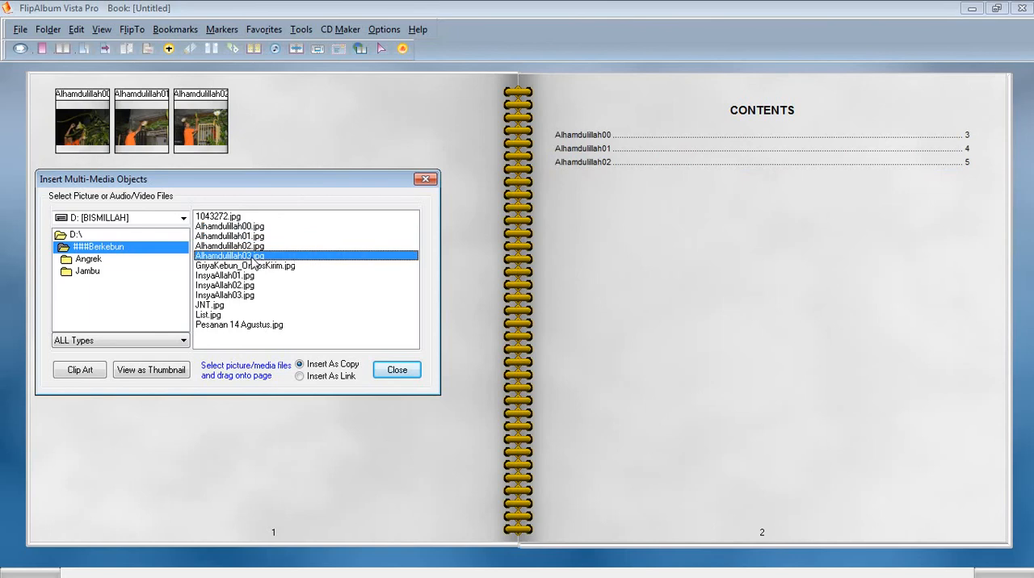
left_click_drag(286, 166, 289, 143)
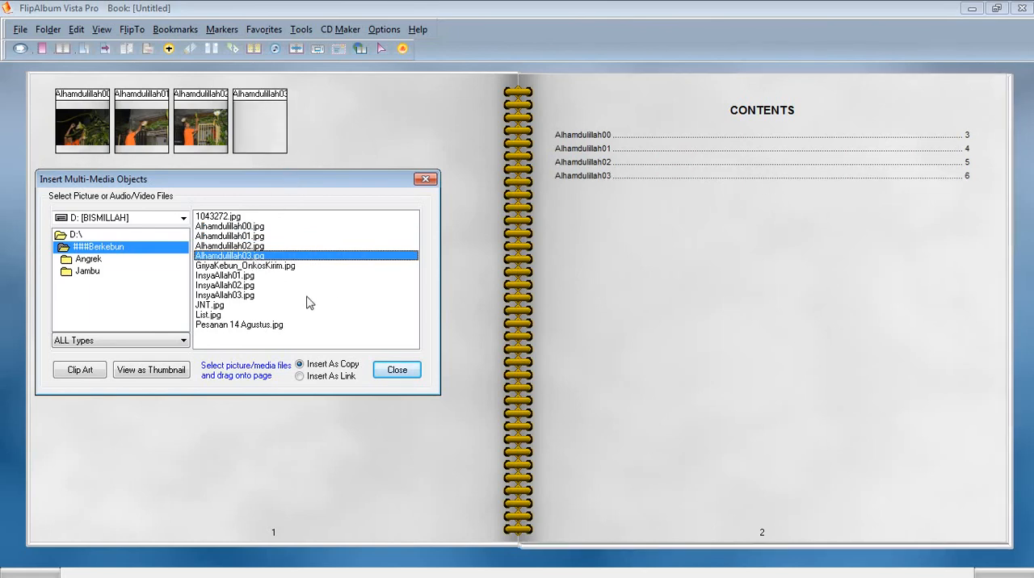
Insert the picture InsyaAllah01.jpg, followed by InsyaAllah02.jpg and InsyaAllah03.jpg together, into the book.
left_click_drag(234, 277, 326, 139)
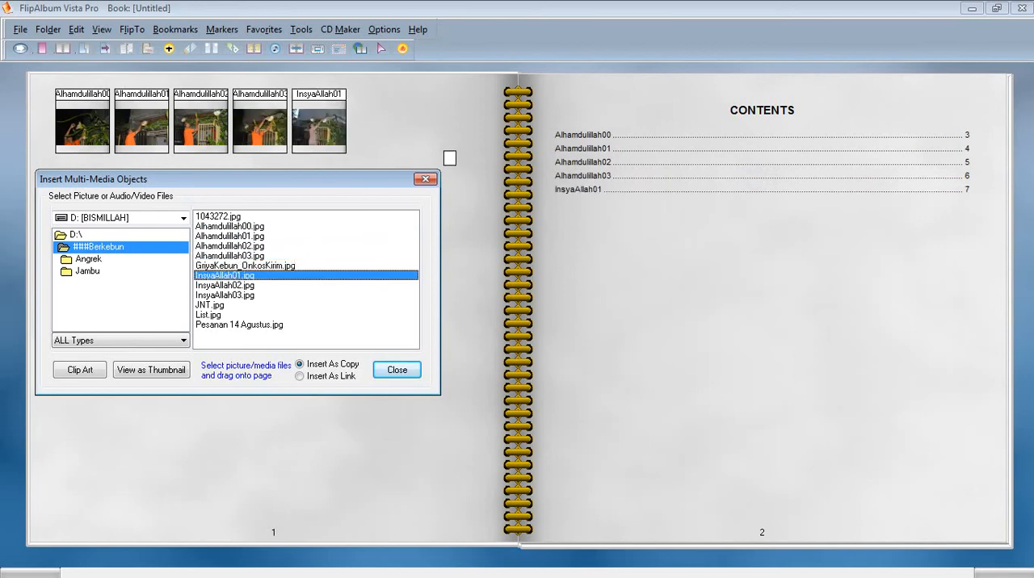
left_click(240, 295, "shift")
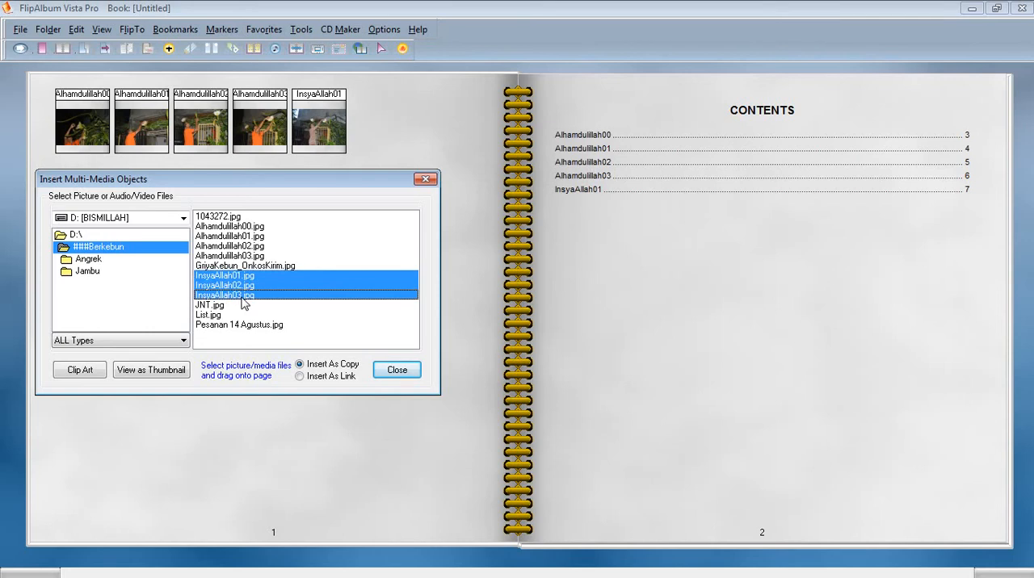
left_click(253, 287)
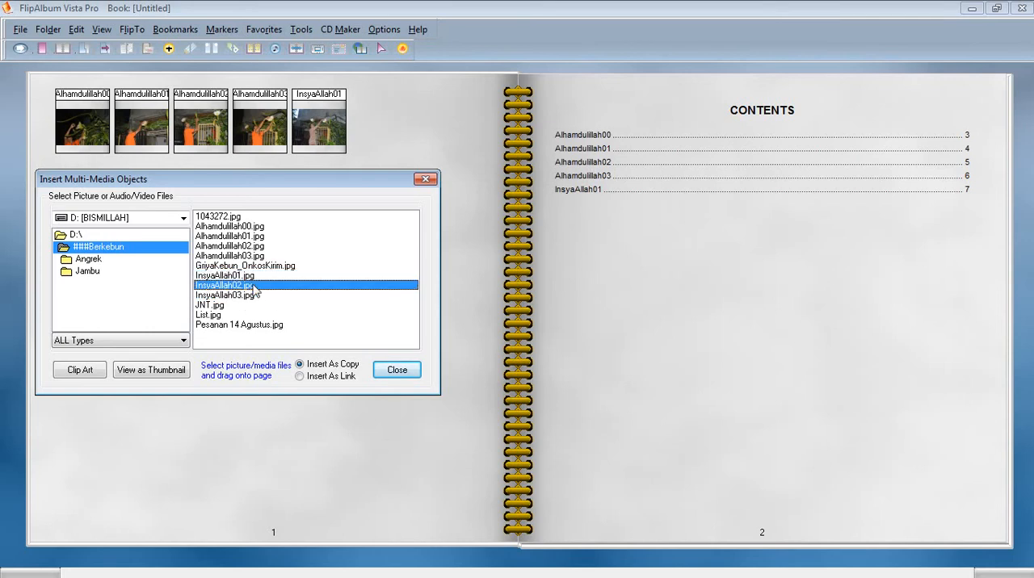
left_click(251, 296, "shift")
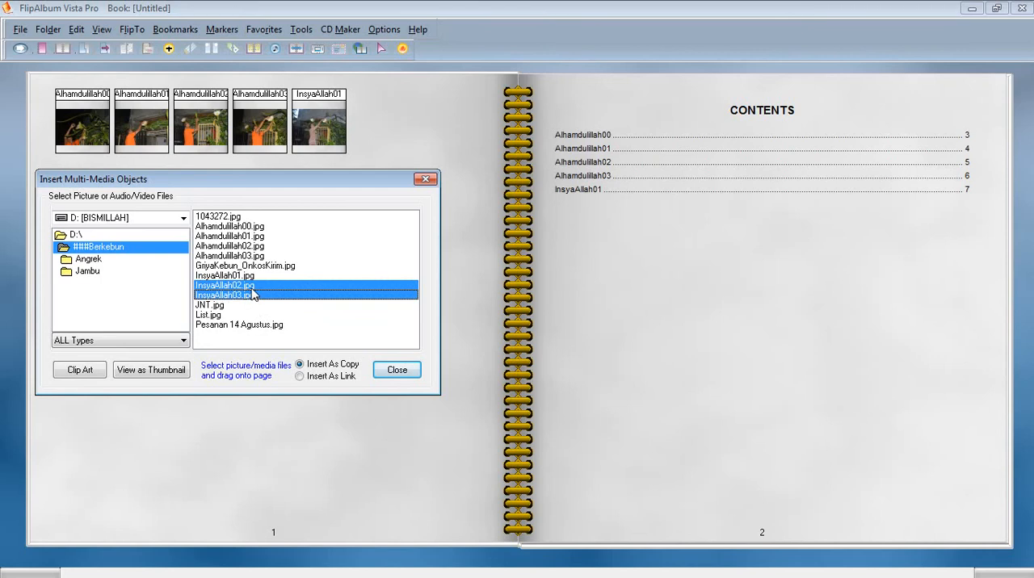
left_click_drag(413, 133, 404, 123)
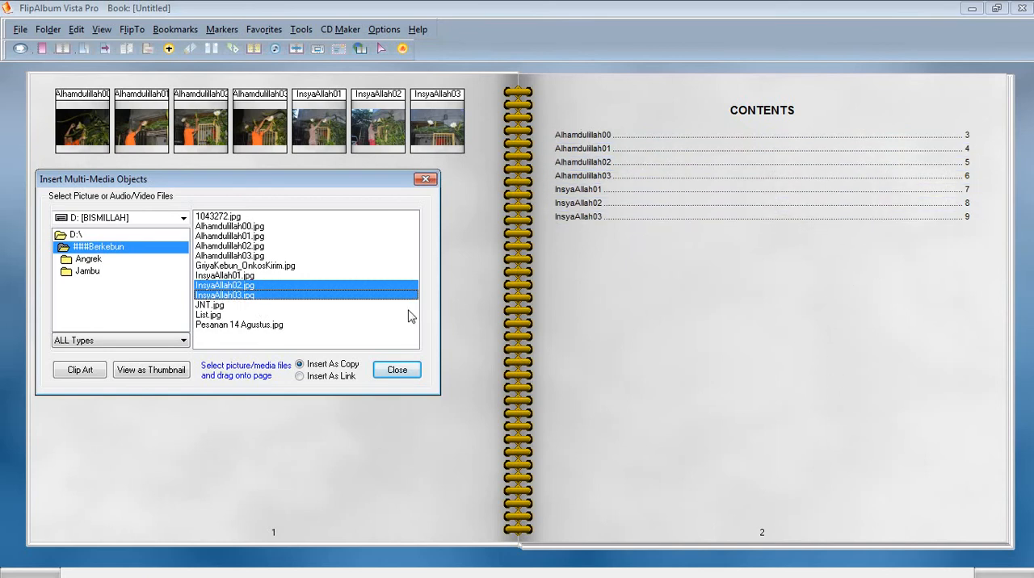
Check the Jambu subfolder of ###Berkebun and the ###Beternak folder on the D: drive for pictures.
double_click(97, 246)
double_click(91, 273)
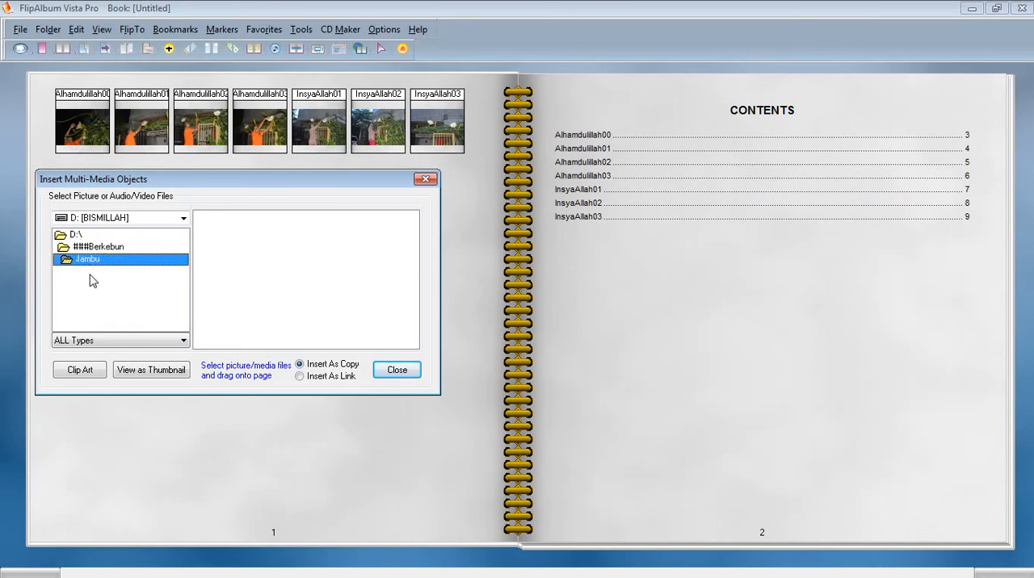
left_click(97, 246)
double_click(92, 235)
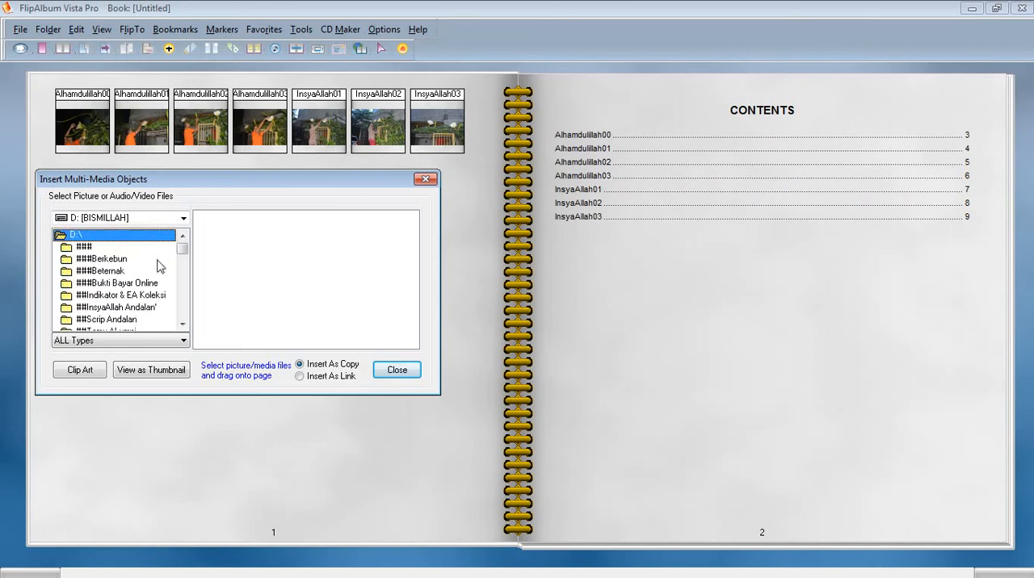
double_click(104, 271)
double_click(76, 235)
Open the family photo folder listed just below MP3 Nasyid Islami on the D: drive and select DSC_0060.JPG.
left_click_drag(184, 250, 183, 257)
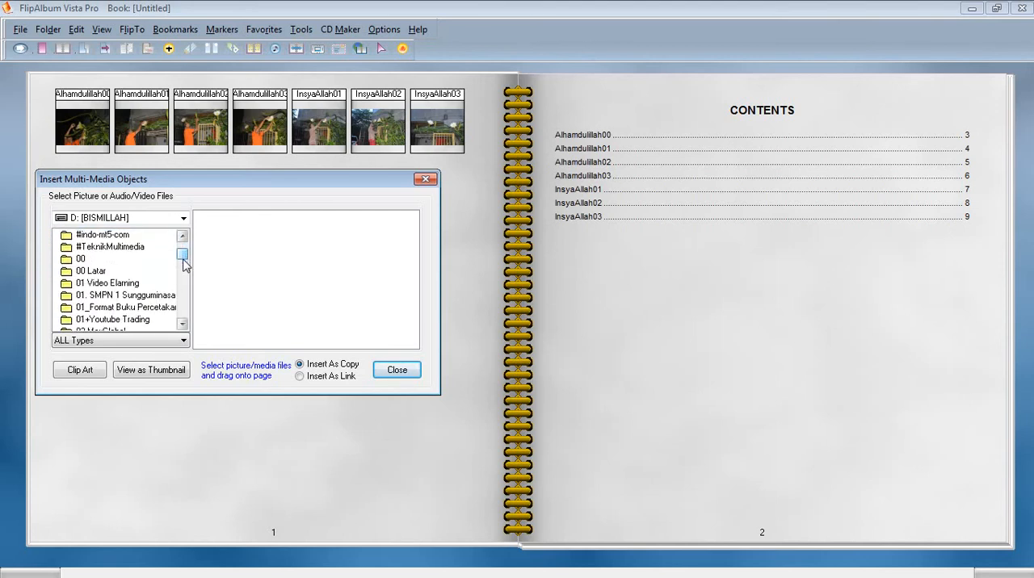
left_click(183, 323)
left_click(184, 324)
left_click(183, 324)
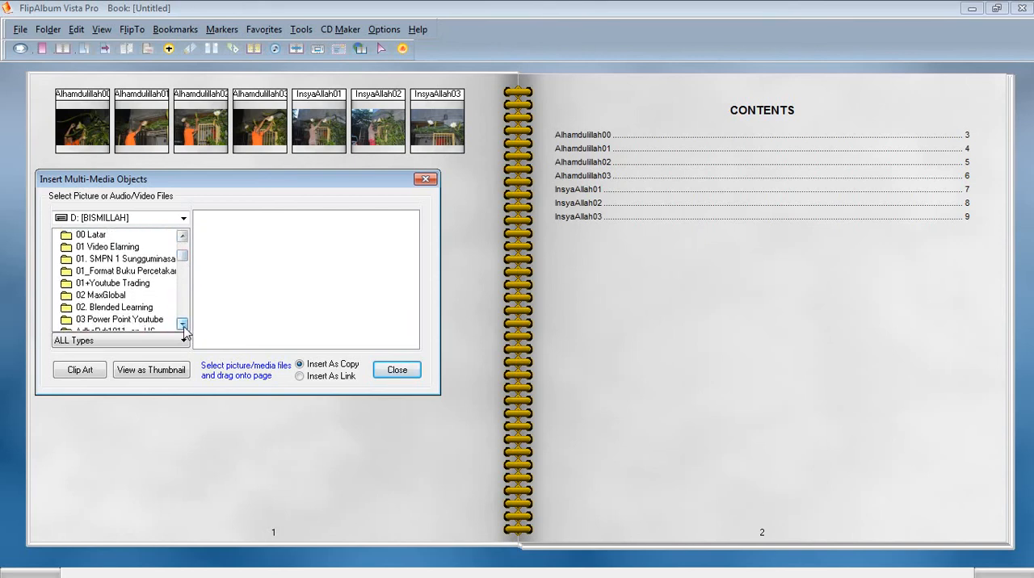
left_click(183, 324)
left_click(184, 324)
left_click(183, 324)
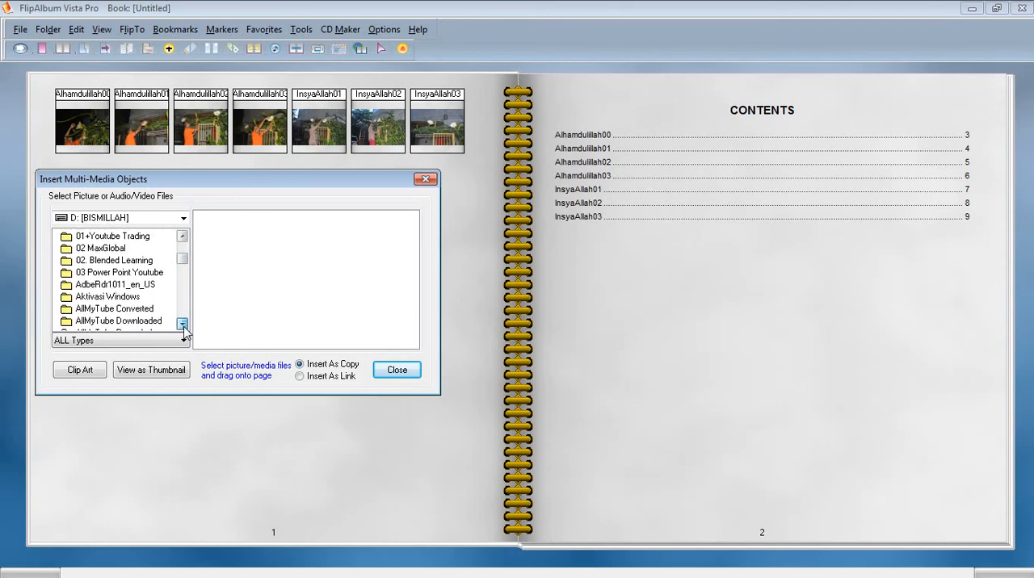
left_click(184, 324)
left_click(183, 324)
left_click(184, 324)
left_click(184, 324)
left_click(184, 324)
left_click(183, 324)
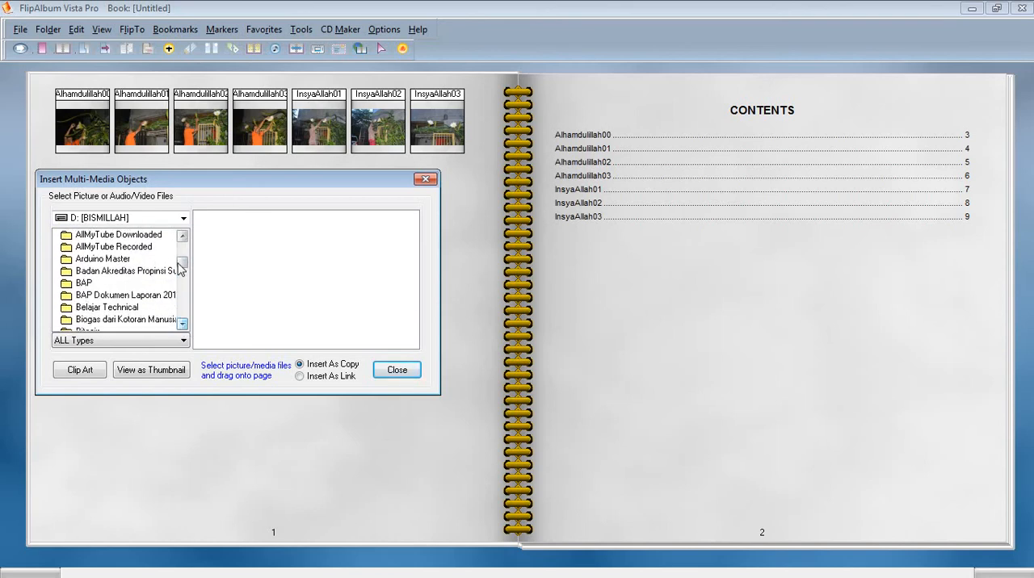
left_click_drag(184, 271, 184, 296)
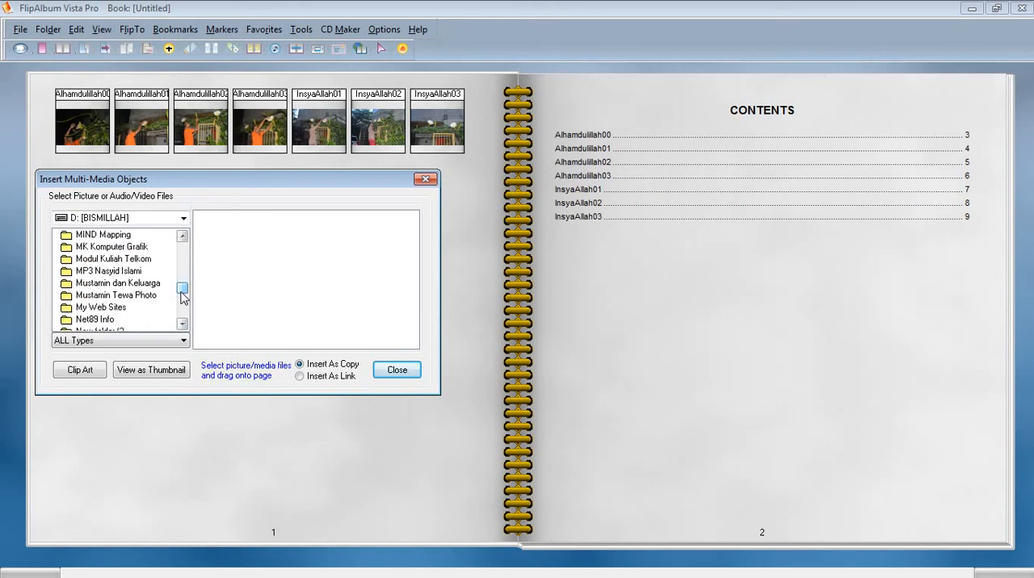
double_click(96, 286)
left_click(242, 221)
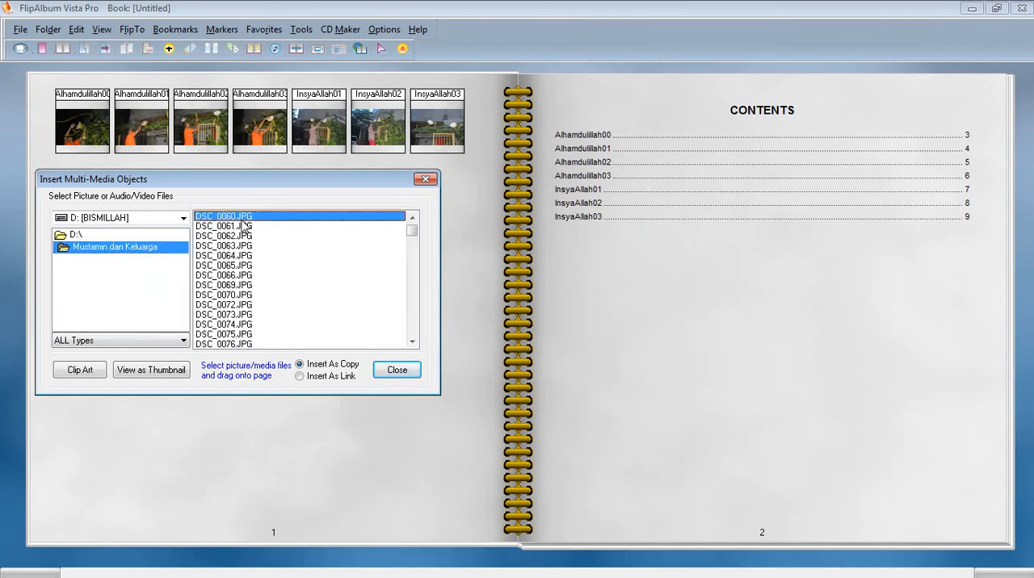
Move the insert dialog clear of the space below the thumbnails and insert the picture DSC_0060.JPG onto page 1.
mouse_move(413, 230)
left_mouse_down()
mouse_move(409, 337)
mouse_move(406, 220)
left_mouse_up()
left_click_drag(324, 183, 328, 283)
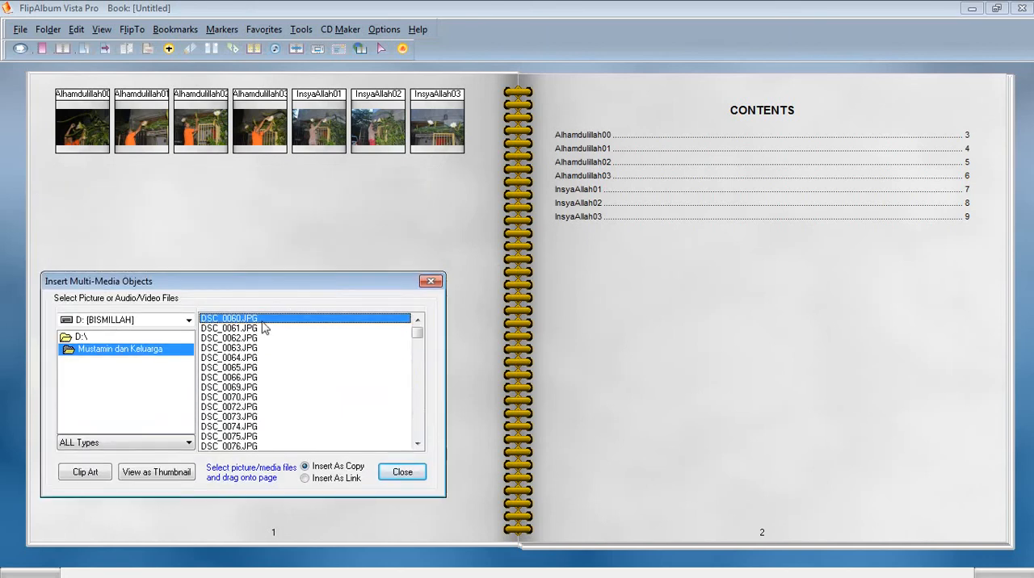
left_click_drag(229, 319, 105, 189)
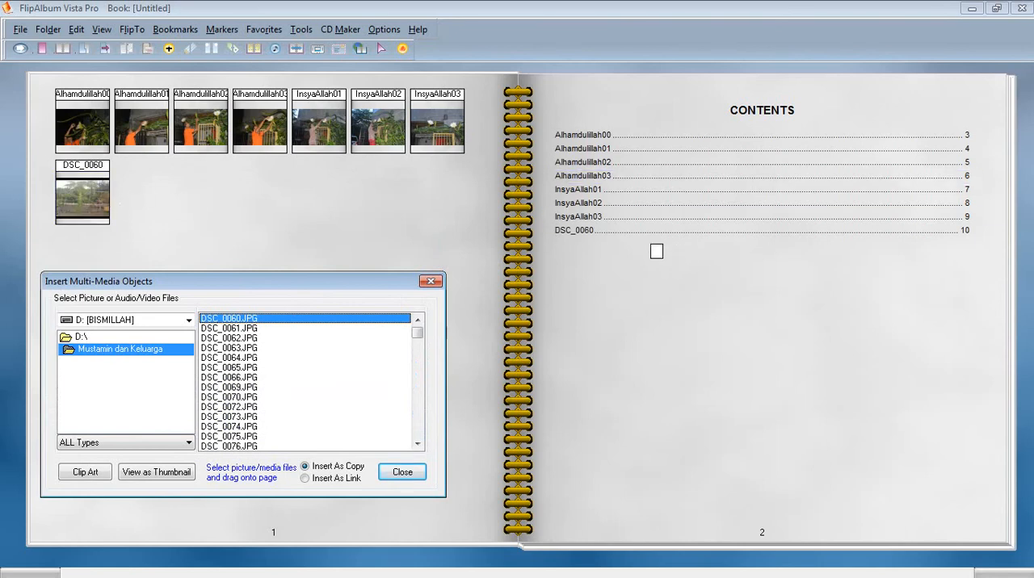
Insert all remaining pictures of the folder together, from DSC_0061.JPG to the last file, and close the insert dialog.
left_click(248, 332)
left_click_drag(417, 331, 418, 443)
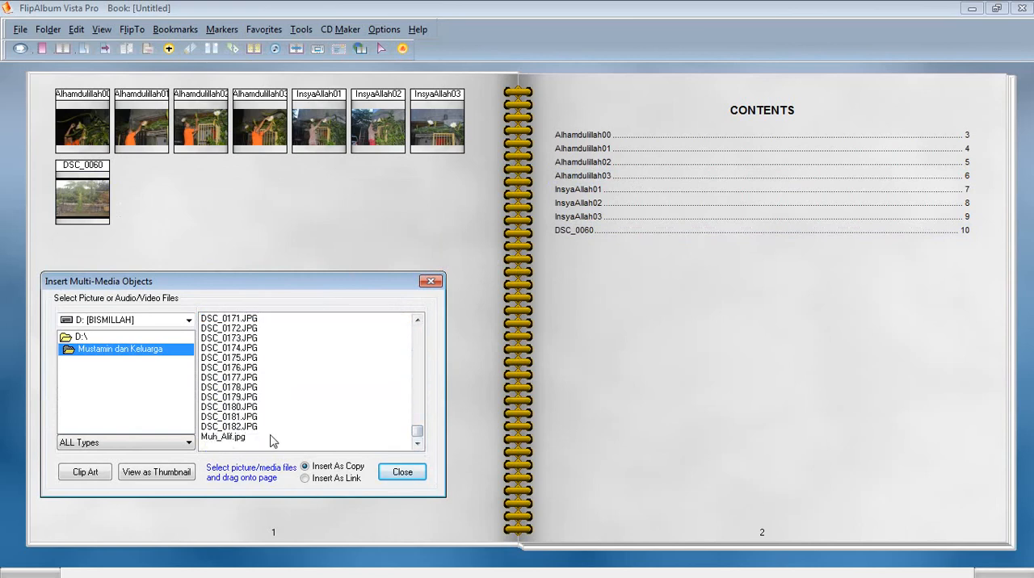
left_click(237, 437, "shift")
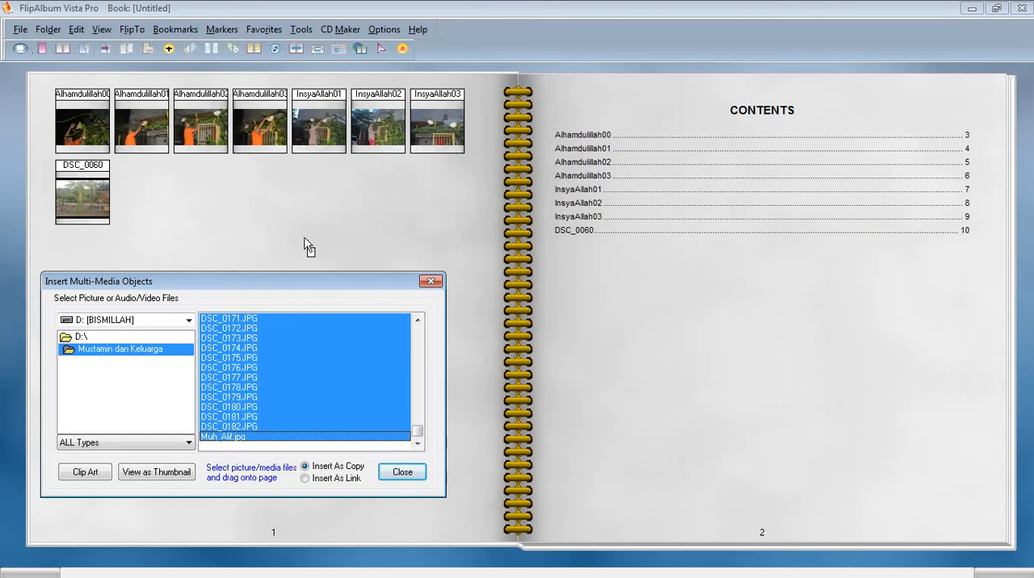
left_click_drag(303, 238, 230, 210)
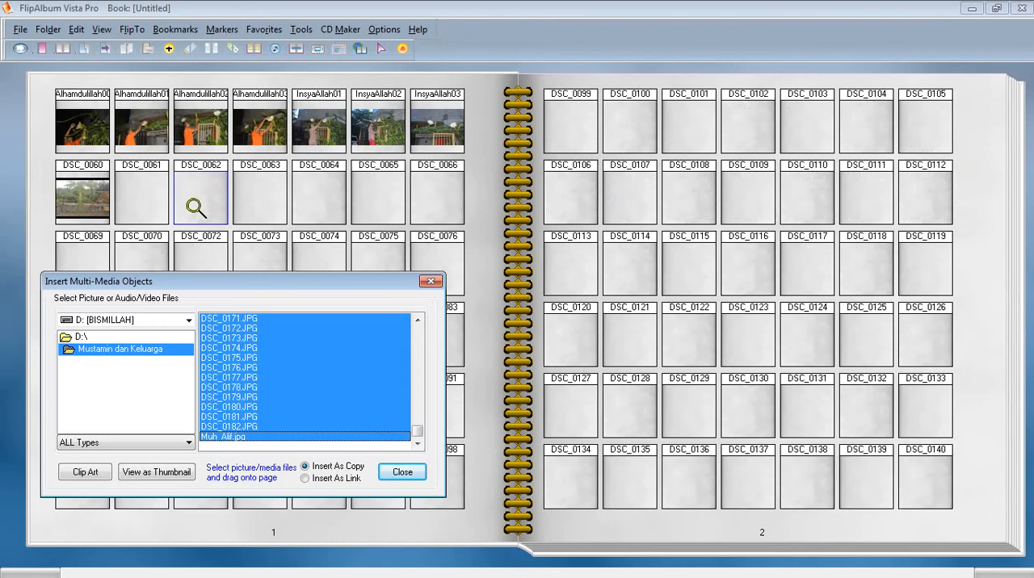
left_click(430, 282)
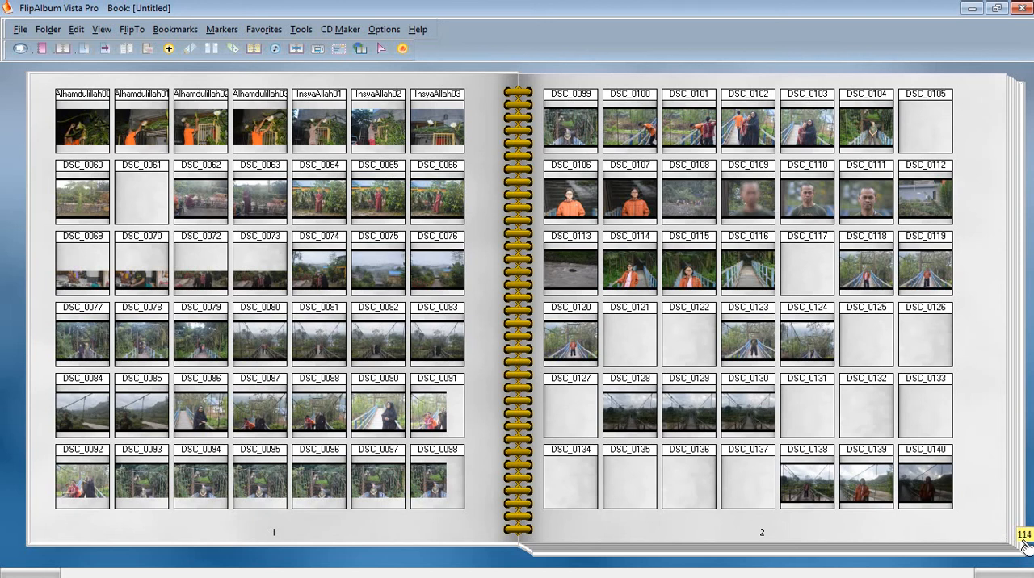
Jump to page 114 of the book and flip forward through the photos to pages 133 and 134.
left_click(1025, 546)
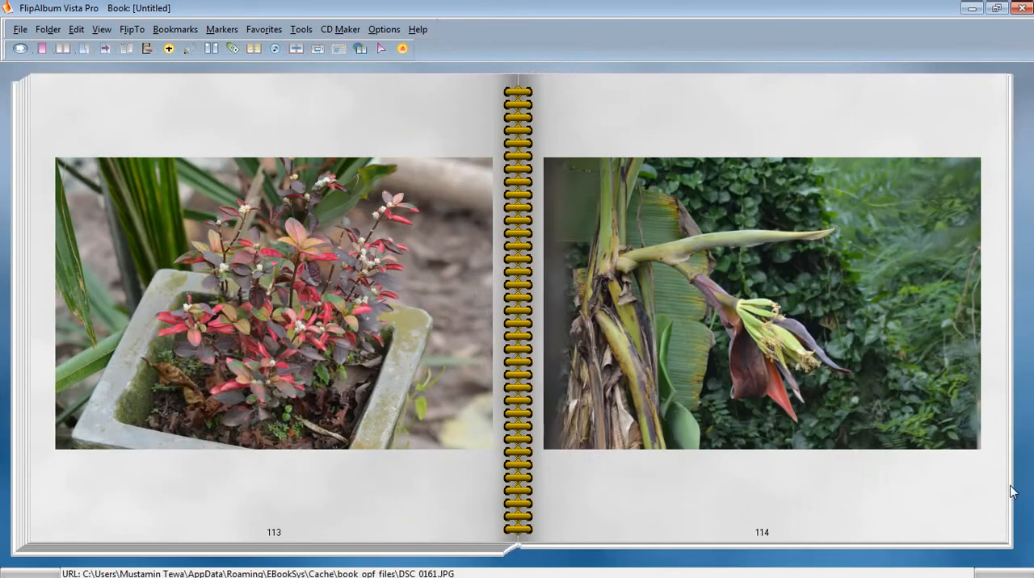
left_click(984, 491)
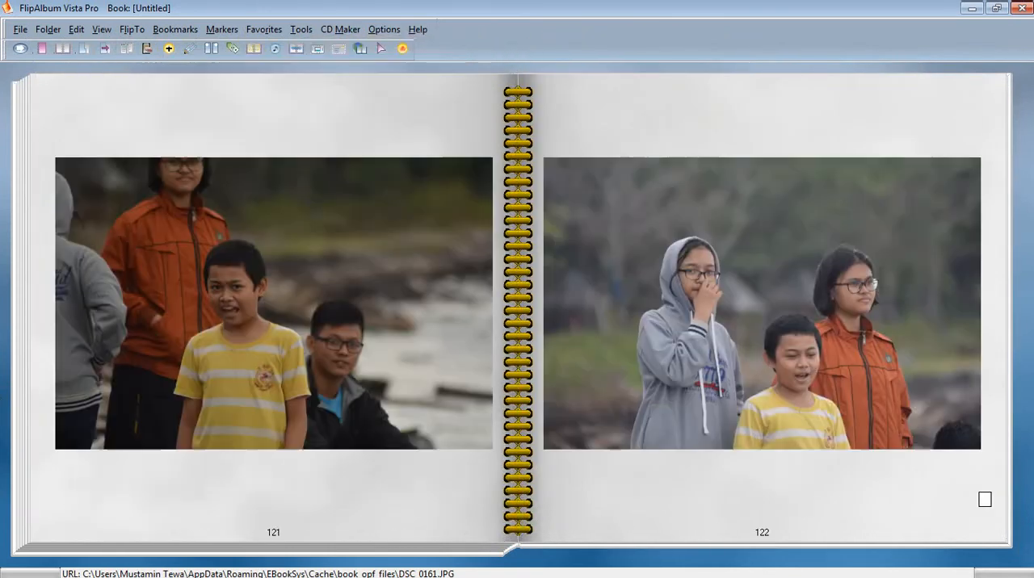
left_click(983, 500)
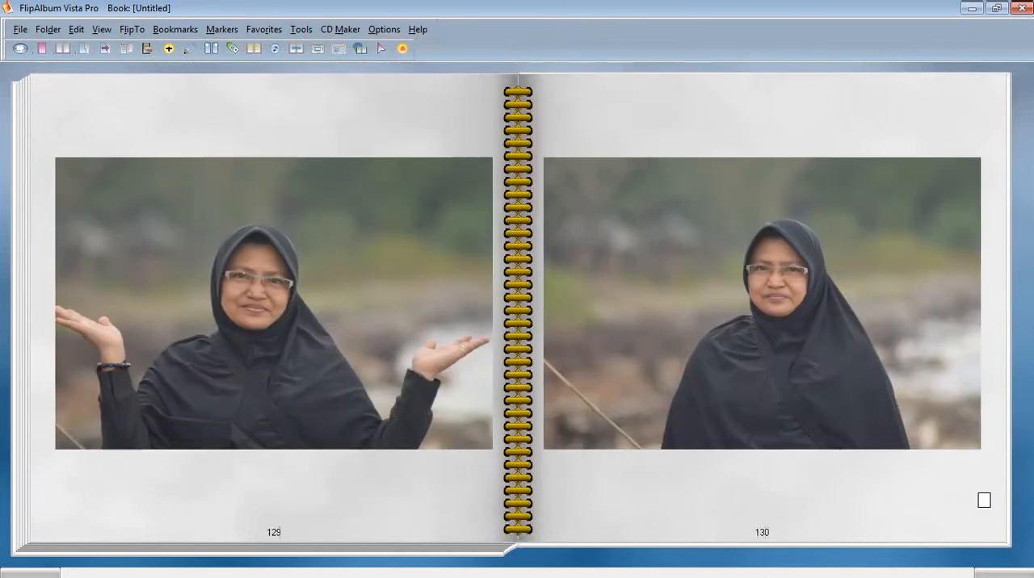
left_click(983, 500)
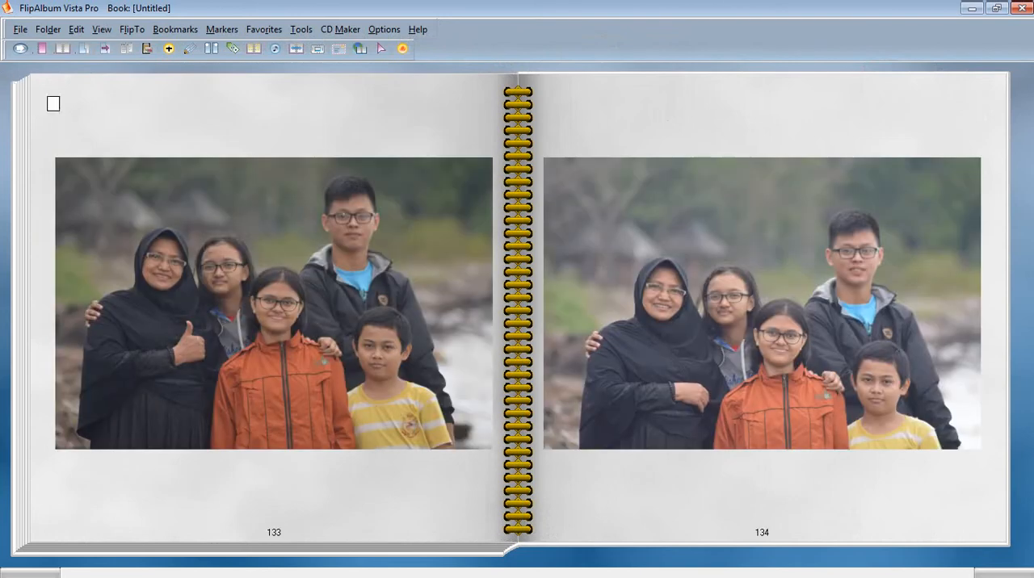
Flip back through the album's photo pages from page 133 to the front cover.
right_click(1, 121)
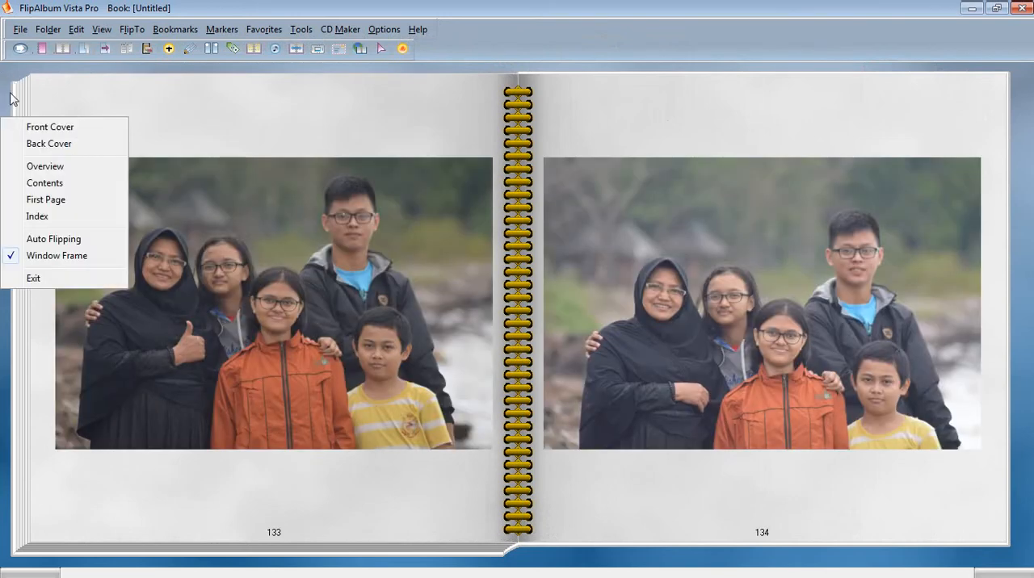
left_click(10, 95)
left_click(248, 194)
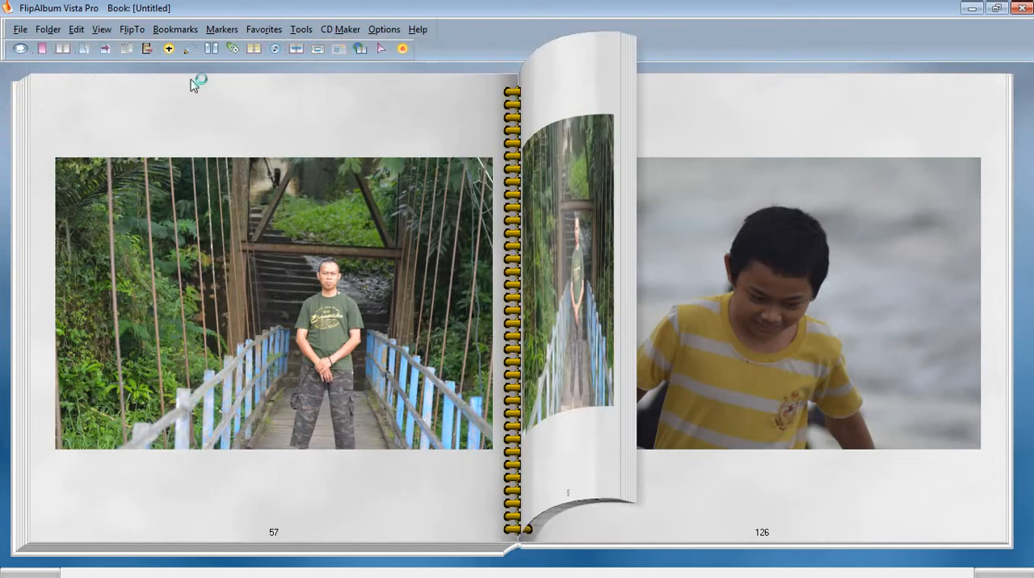
left_click(17, 130)
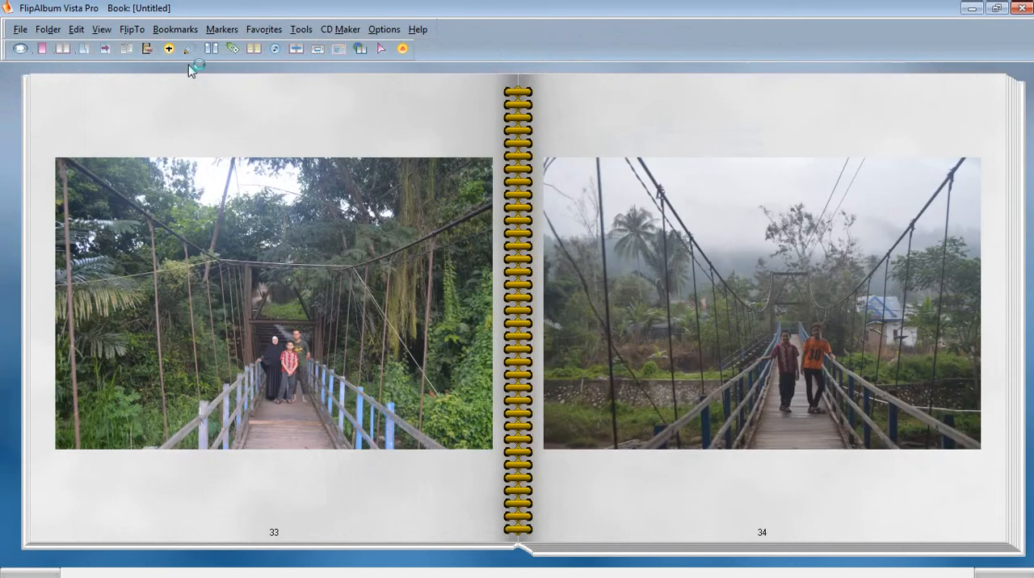
left_click(100, 113)
left_click(62, 118)
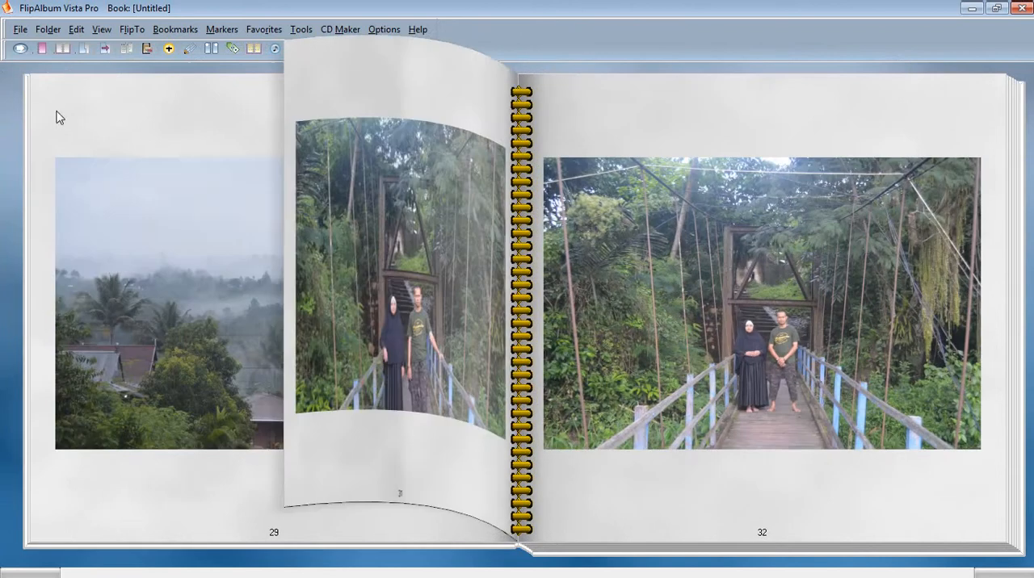
left_click(57, 115)
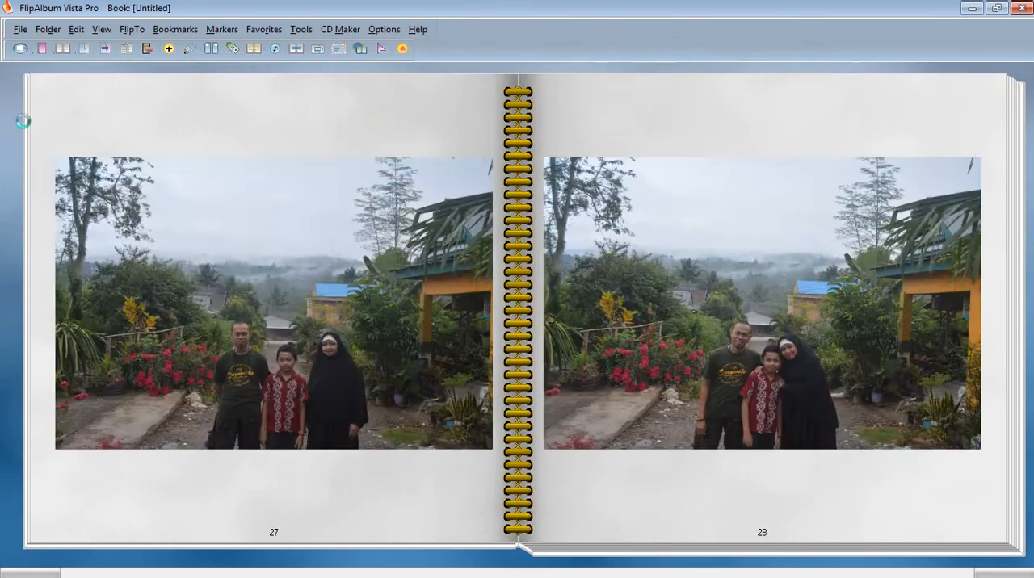
left_click(25, 121)
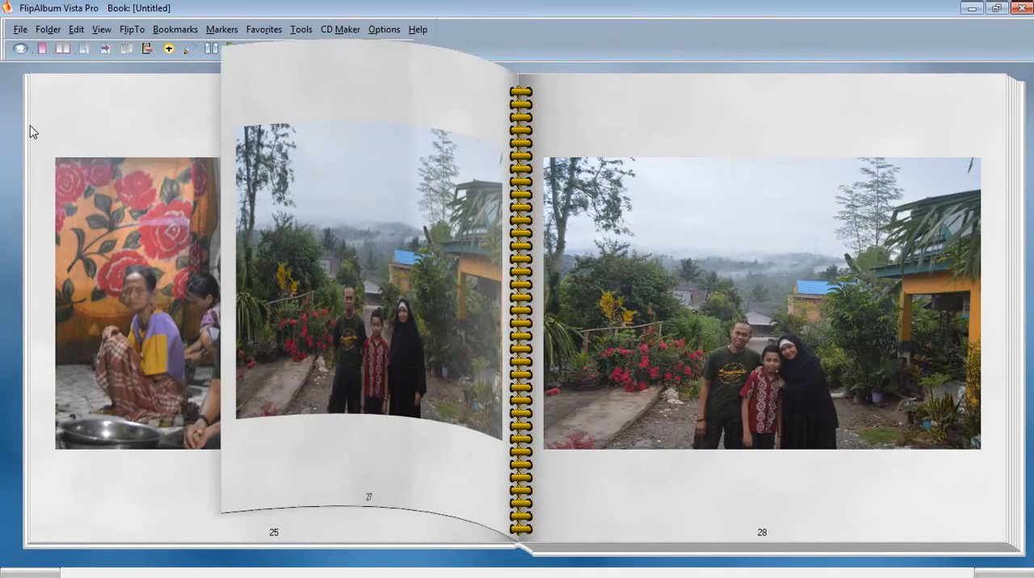
left_click(38, 117)
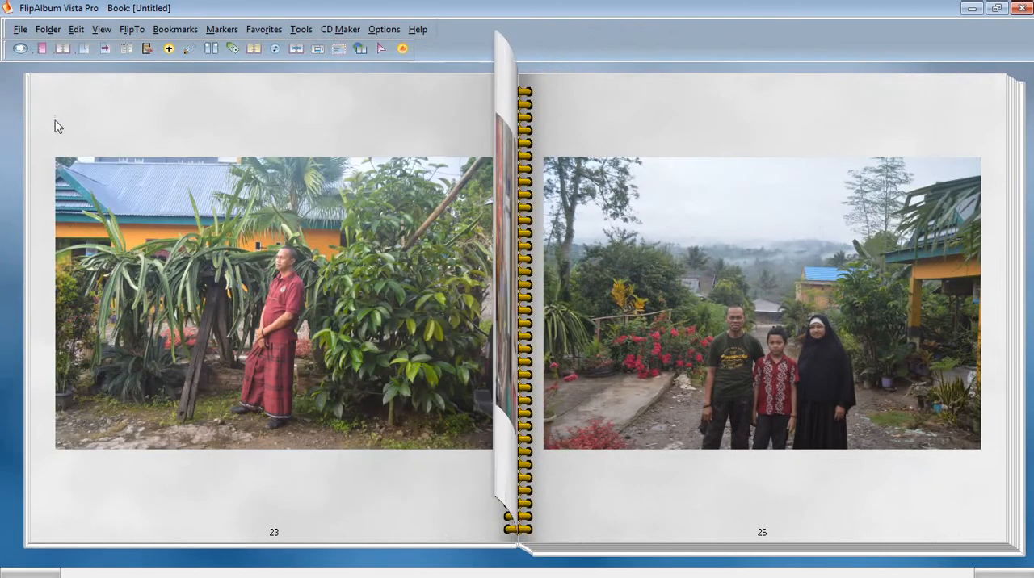
left_click(38, 122)
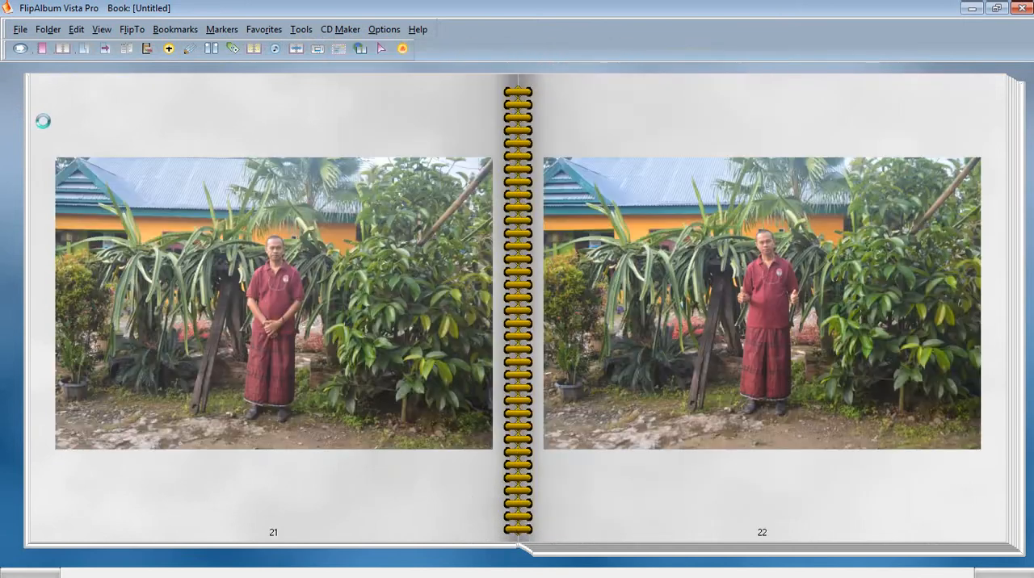
left_click(42, 121)
left_click(28, 122)
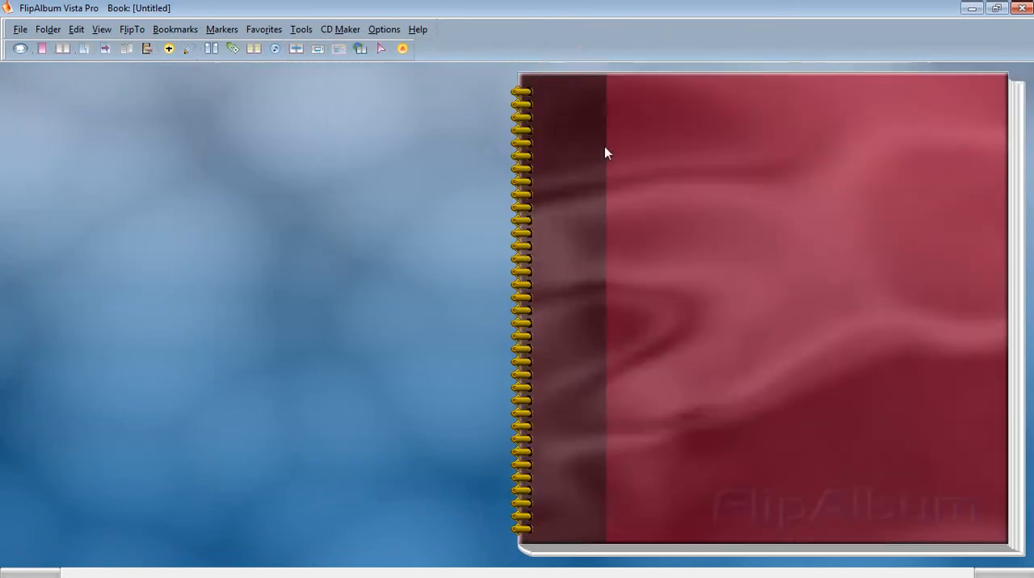
Open the book to the overview thumbnails on page 3, review the page options of DSC_0144 and go to its page.
left_click(935, 137)
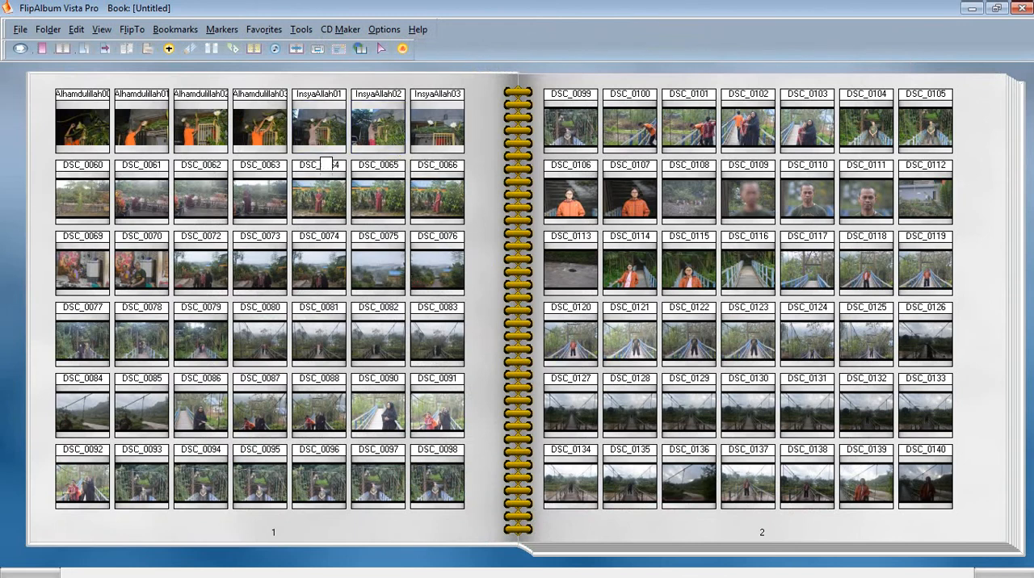
left_click(995, 182)
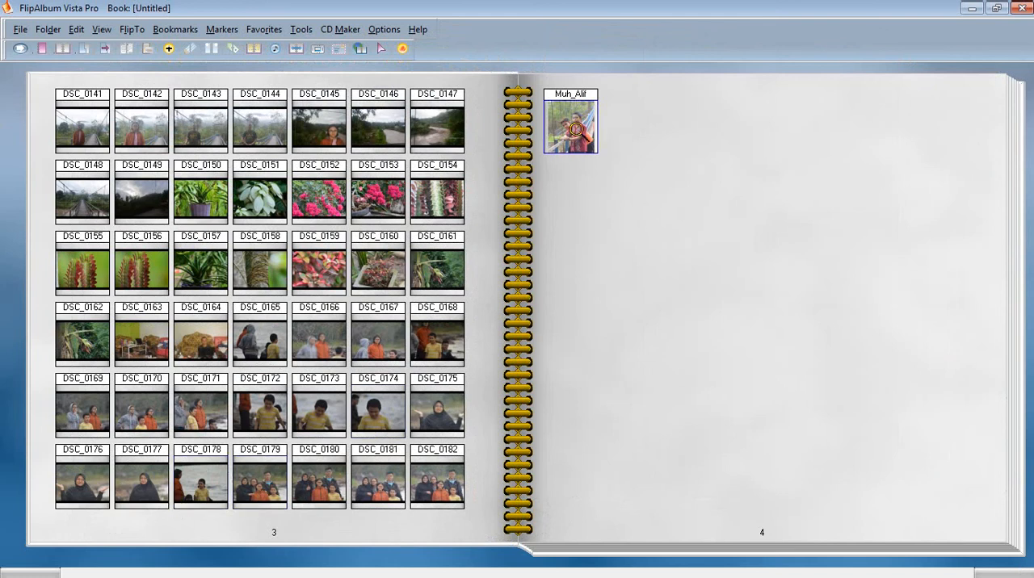
right_click(261, 120)
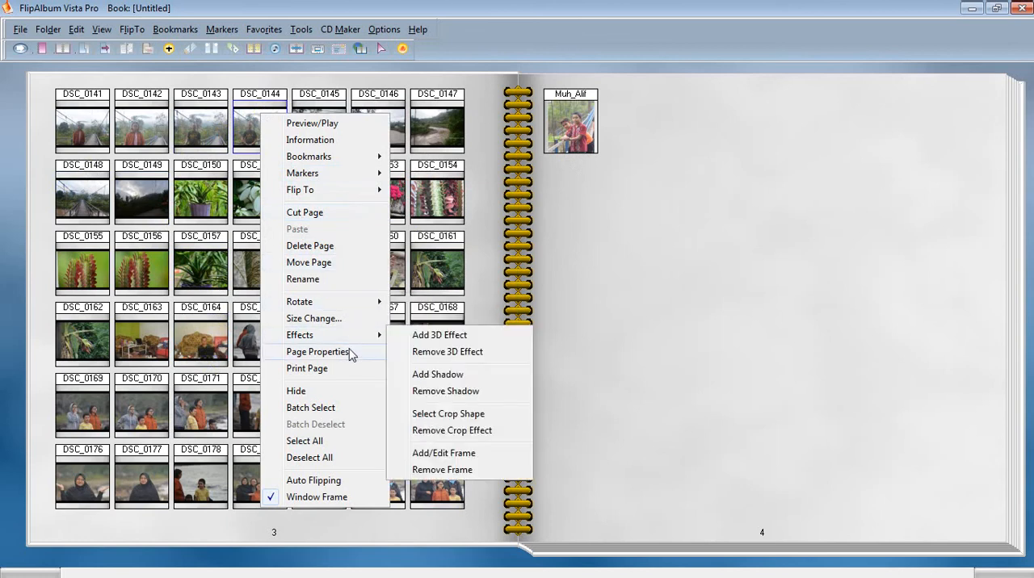
left_click(259, 95)
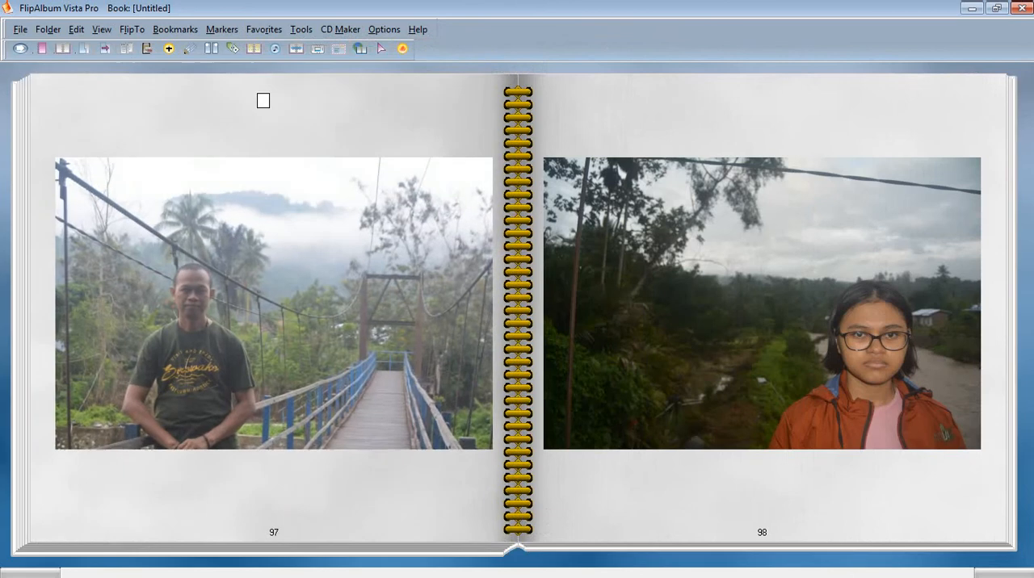
left_click(267, 166)
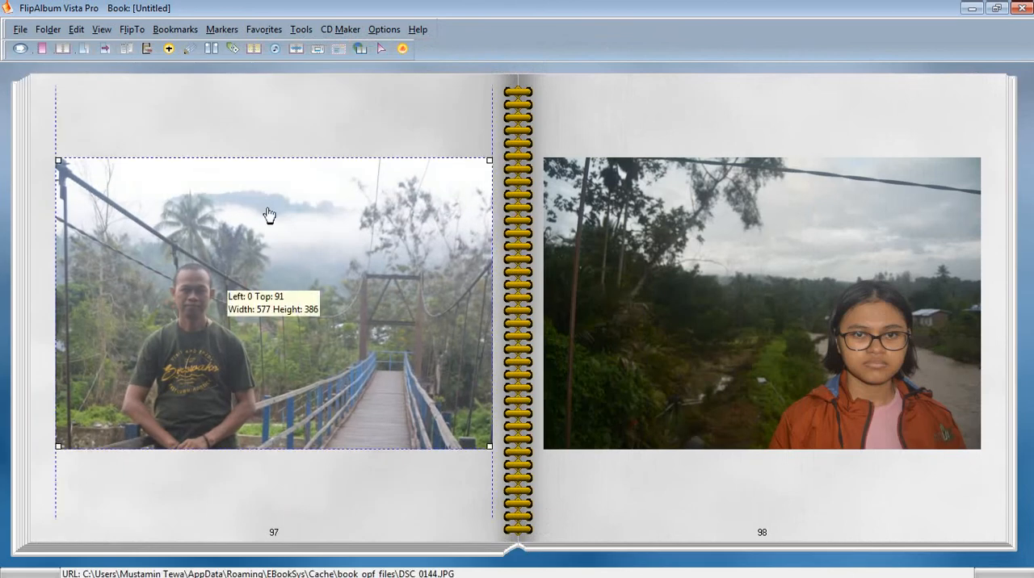
Flip back from page 97 through the photos and the contents list to the overview thumbnails on page 3.
left_click(6, 90)
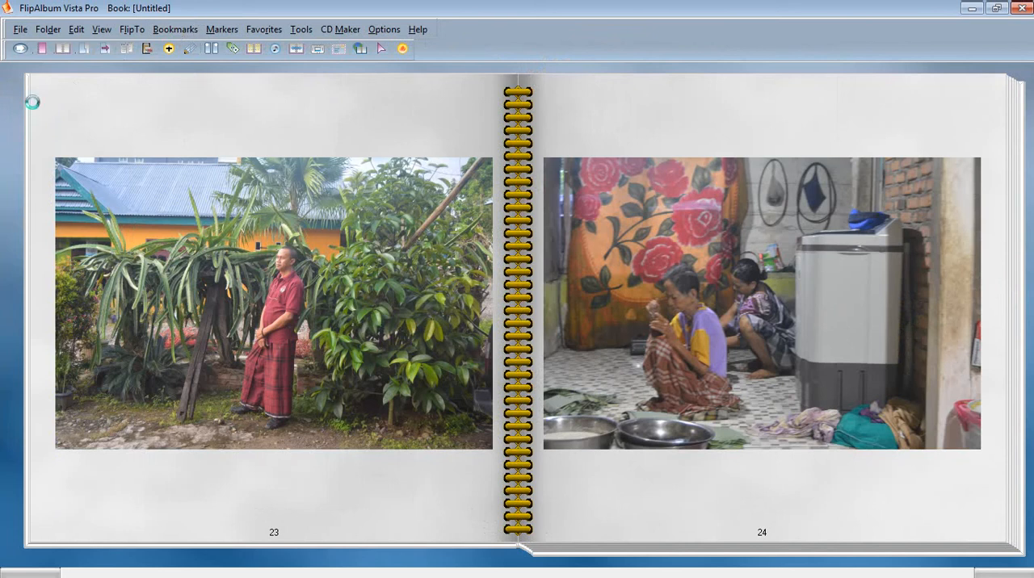
left_click(32, 102)
left_click(33, 102)
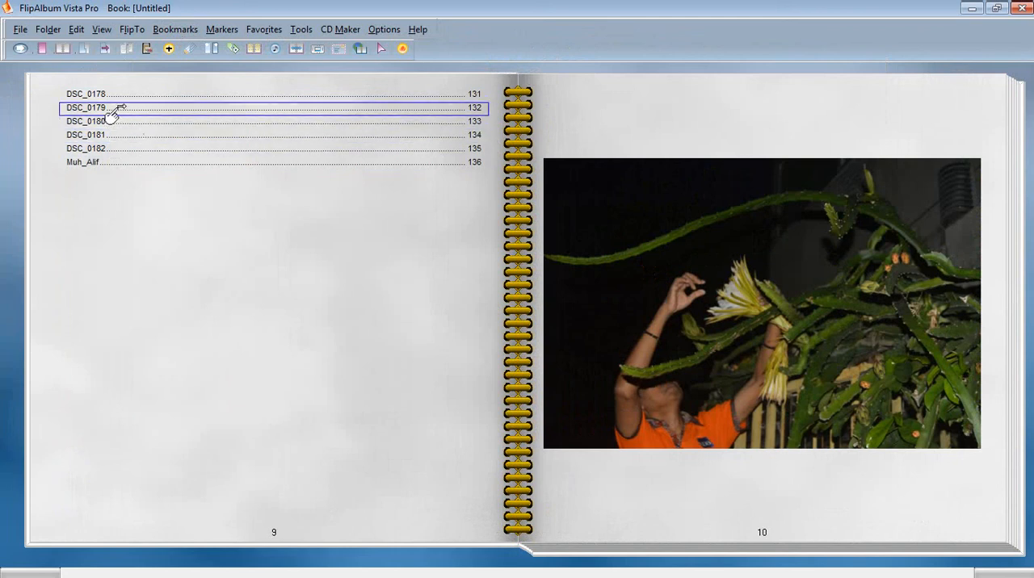
left_click(148, 283)
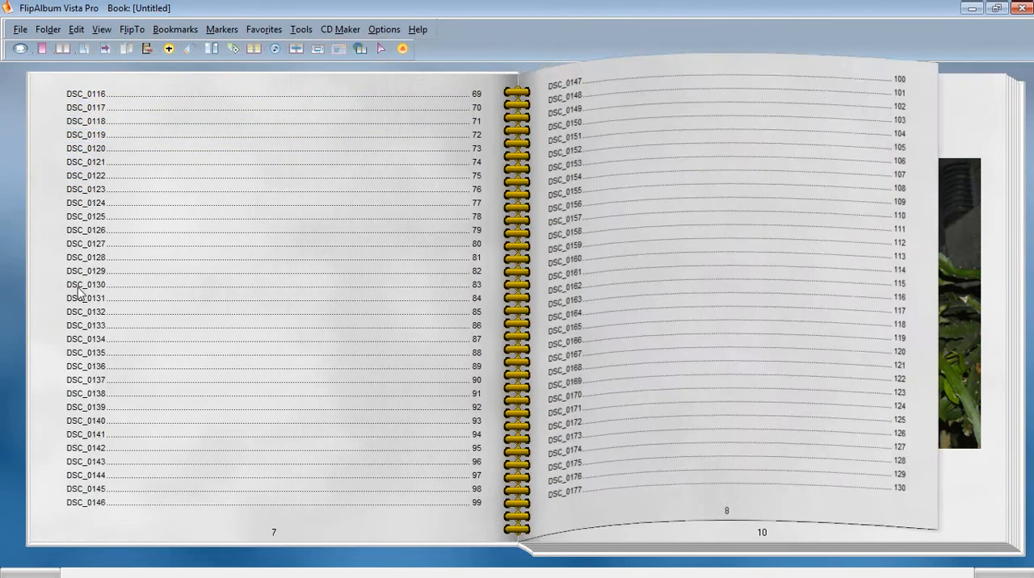
left_click(51, 296)
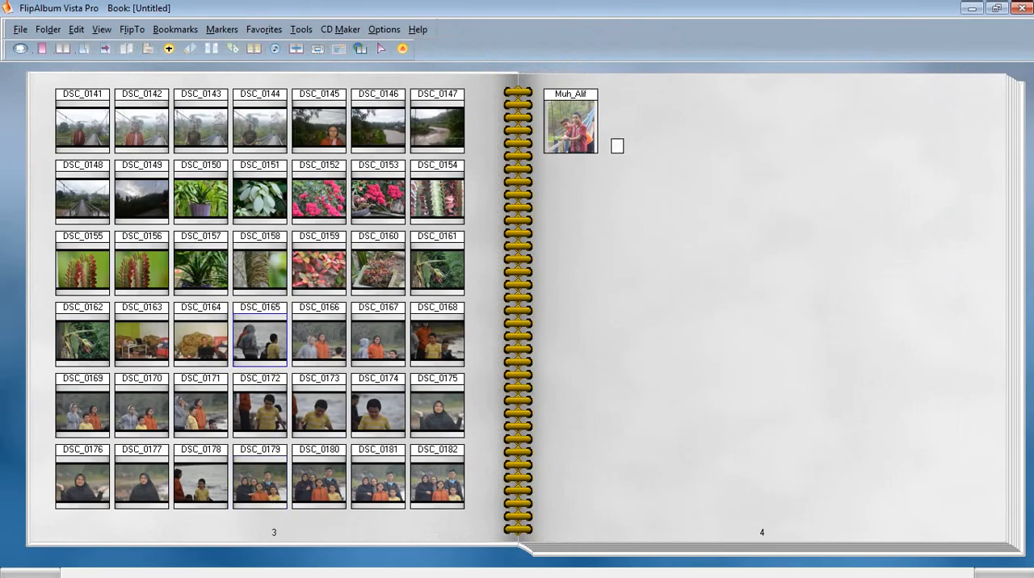
Cut the page of the only thumbnail on overview page 4 and delete it from the book.
right_click(575, 129)
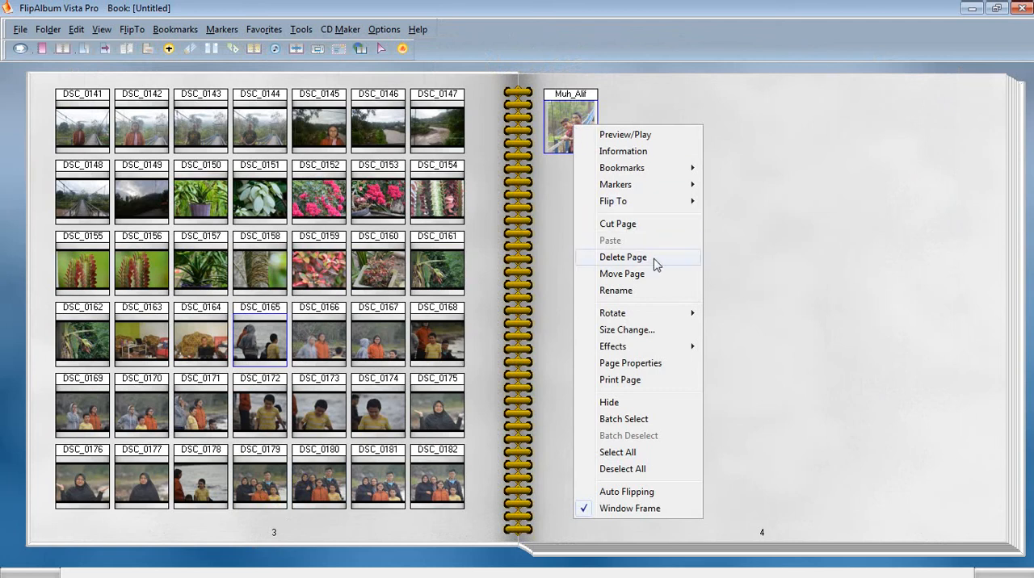
mouse_move(663, 314)
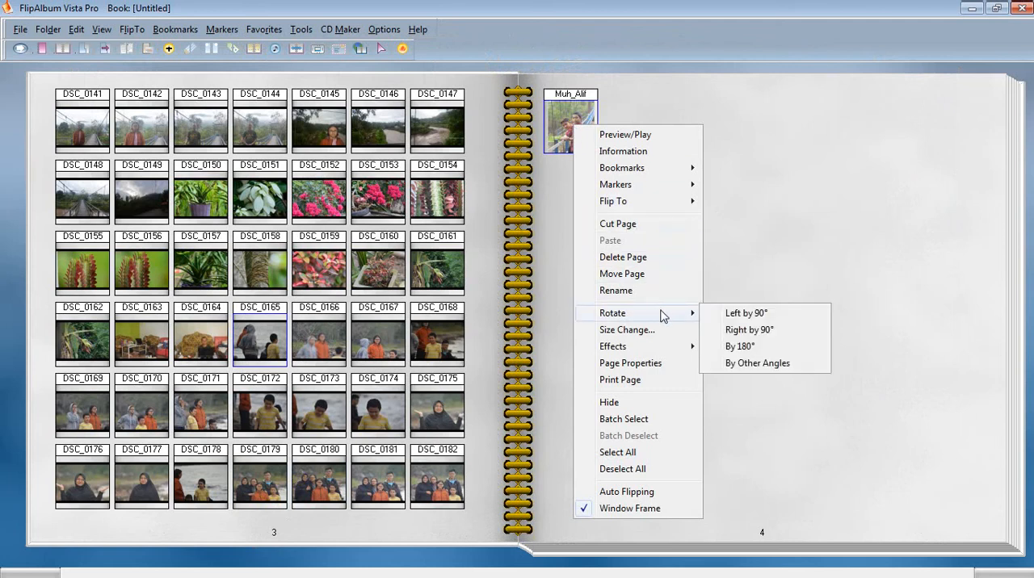
left_click(646, 233)
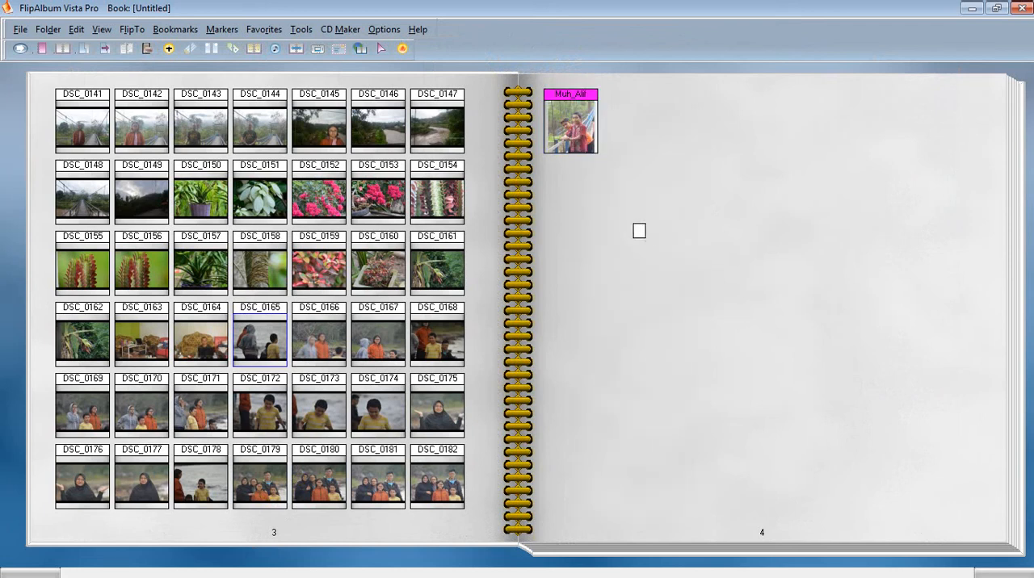
right_click(573, 96)
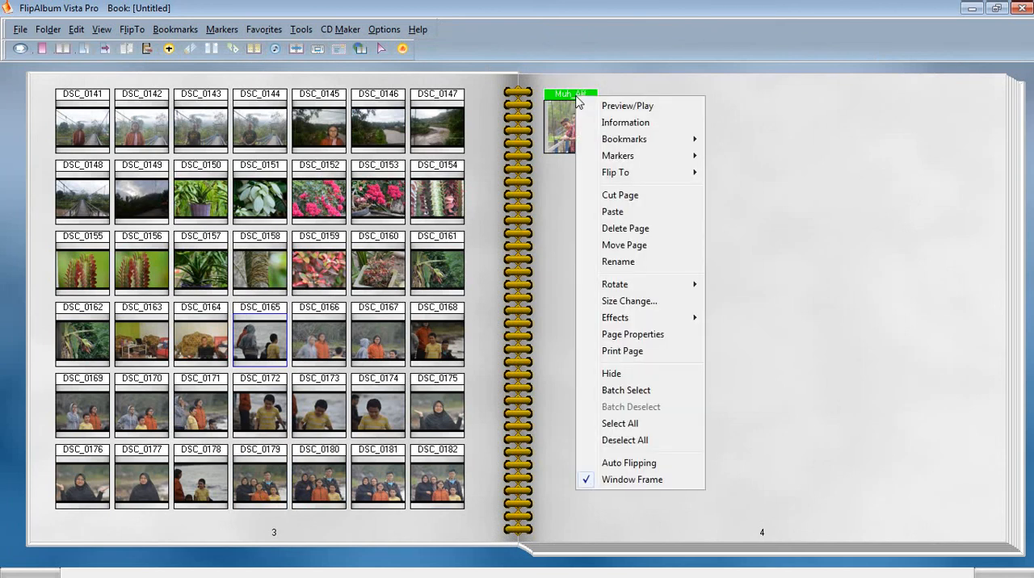
left_click(645, 229)
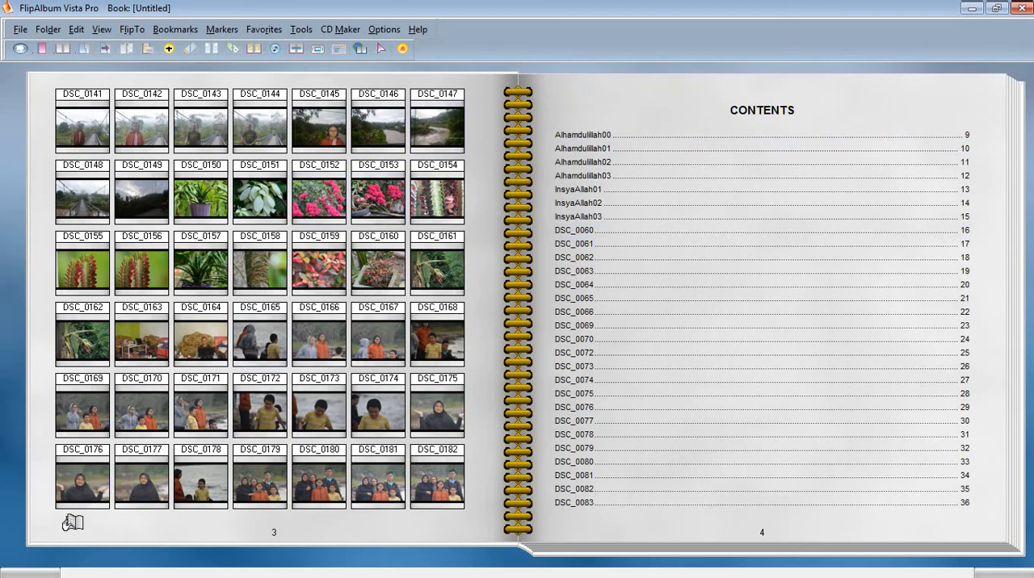
Go to Alhamdulillah00 on page 9 from the contents list and flip back to pages 3 and 4.
left_click_drag(73, 523, 0, 389)
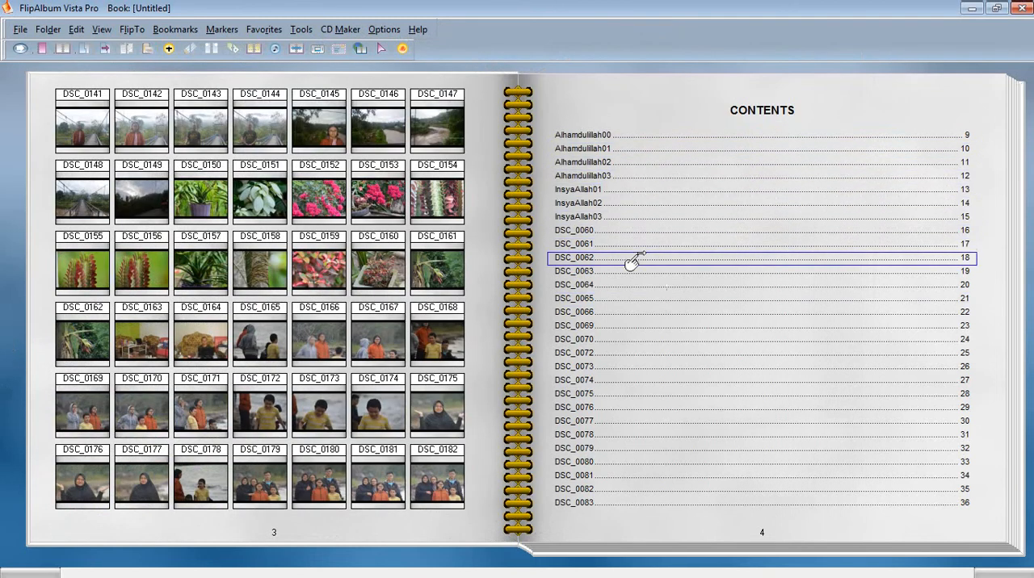
left_click(580, 136)
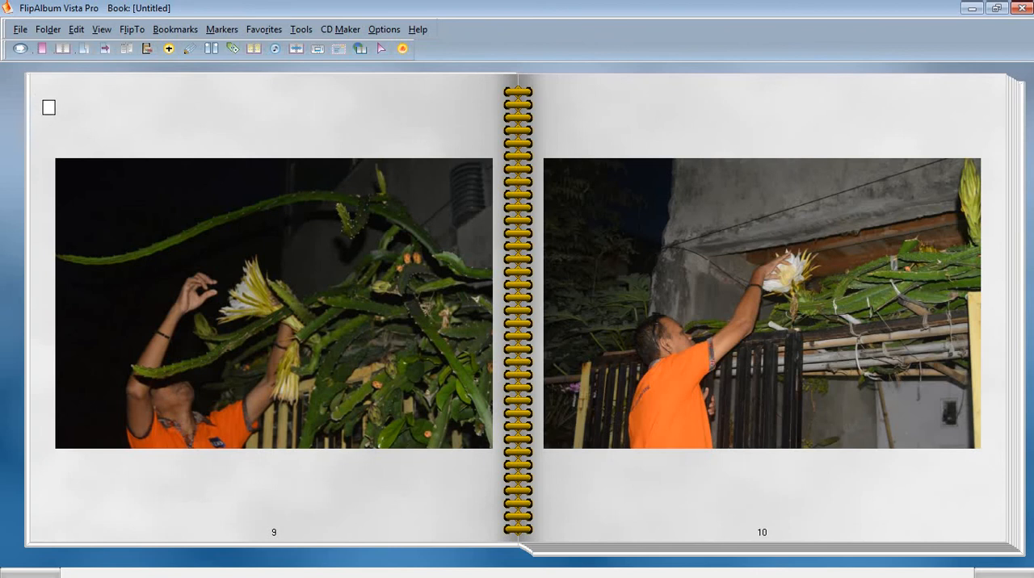
left_click(46, 103)
left_click(46, 103)
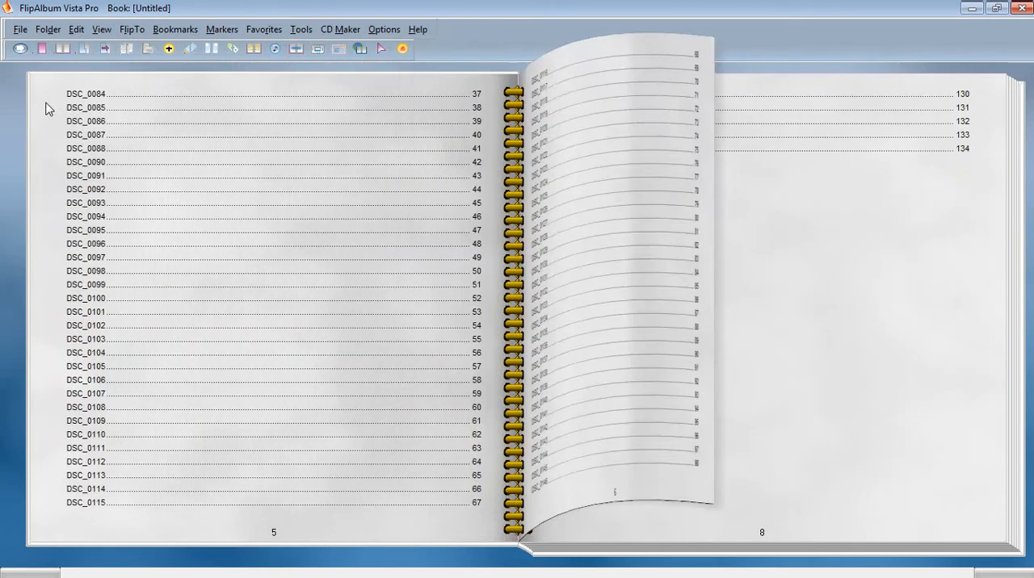
left_click(46, 103)
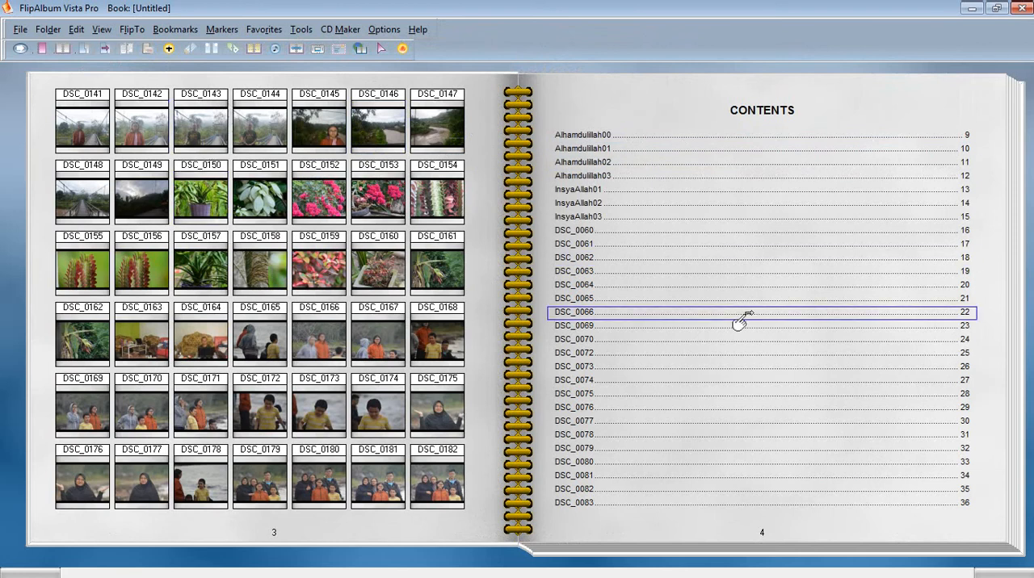
Jump to page 117 of the book and flip forward through the photos to the back cover.
left_click(1022, 527)
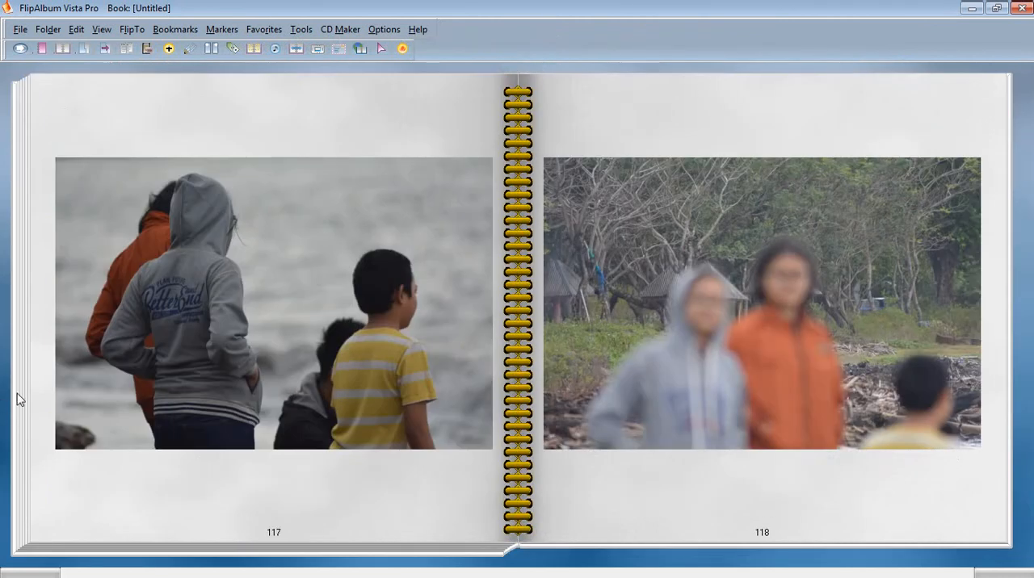
left_click(1013, 501)
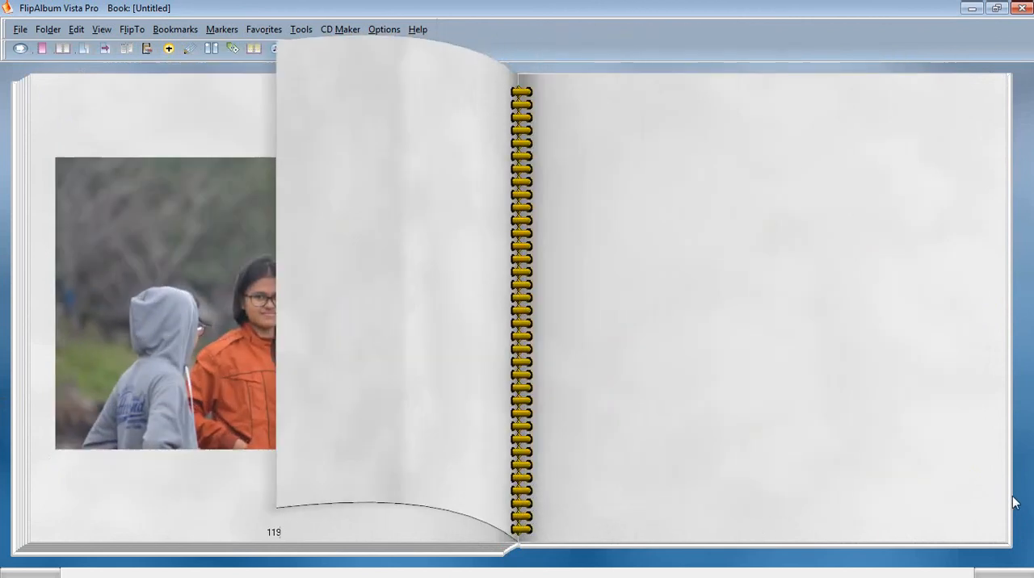
left_click(1013, 504)
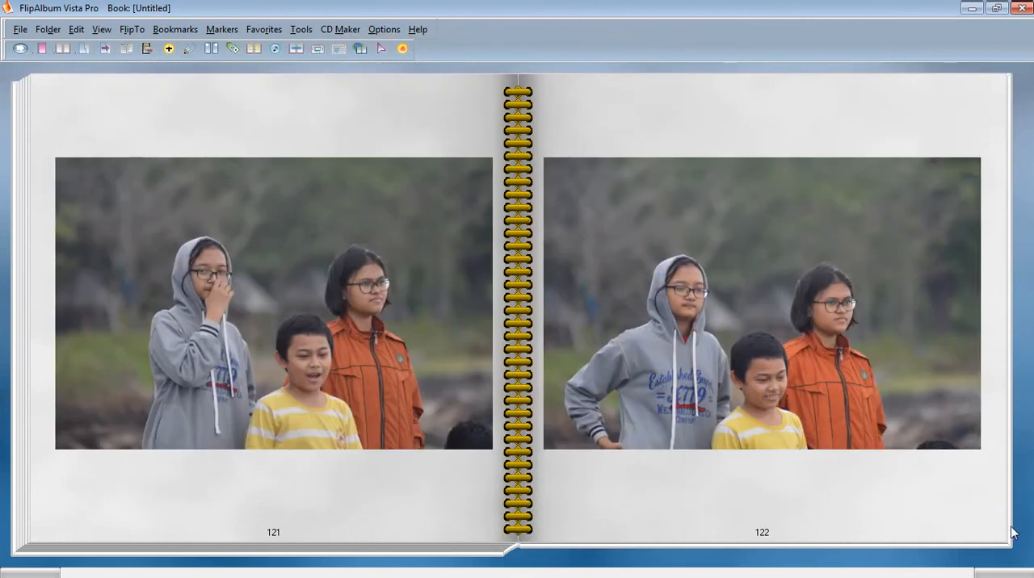
left_click(1012, 533)
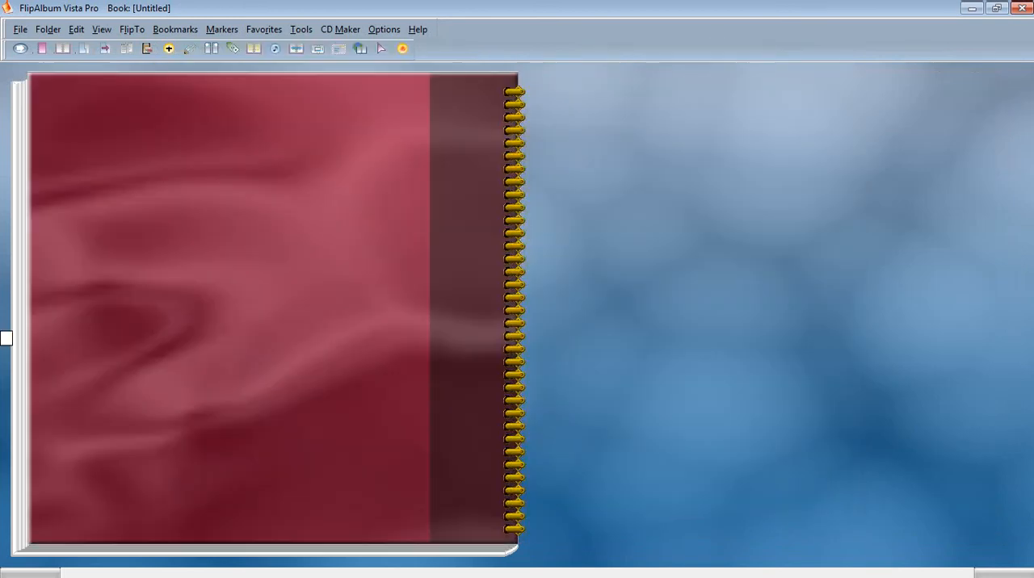
Flip back from the back cover to the index on pages 135 and 136 and go to the page of DSC_0153.
left_click(203, 325)
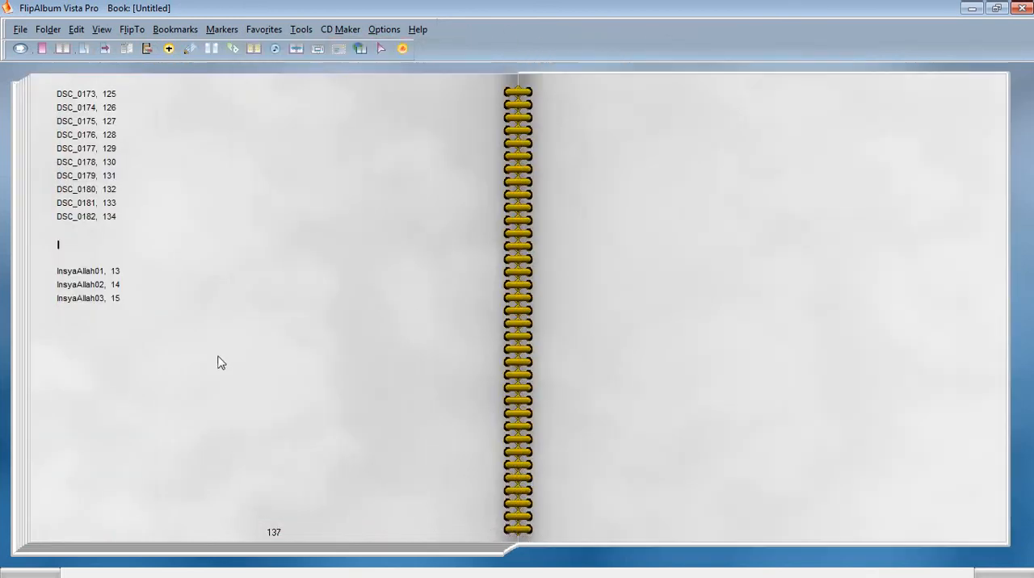
left_click(218, 362)
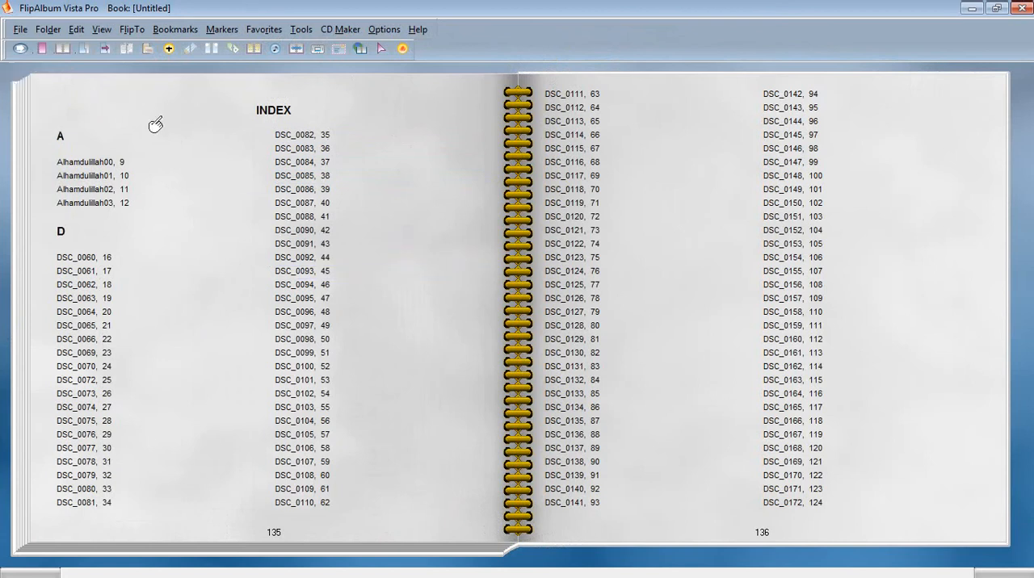
left_click(797, 245)
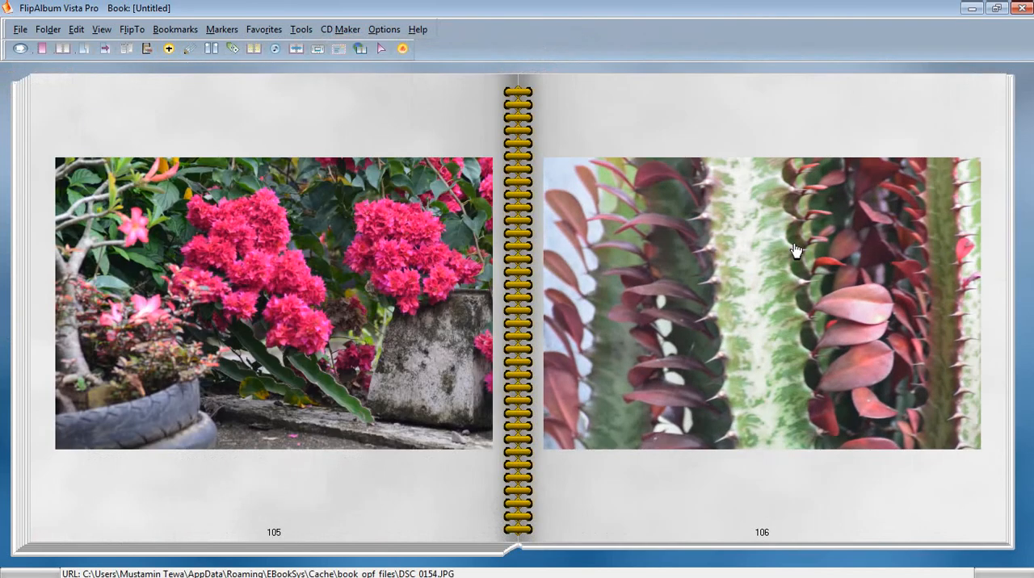
Move the pink flower picture on page 105 up to the page's upper edge and shrink it to about 40% of its width.
left_click_drag(374, 245, 367, 188)
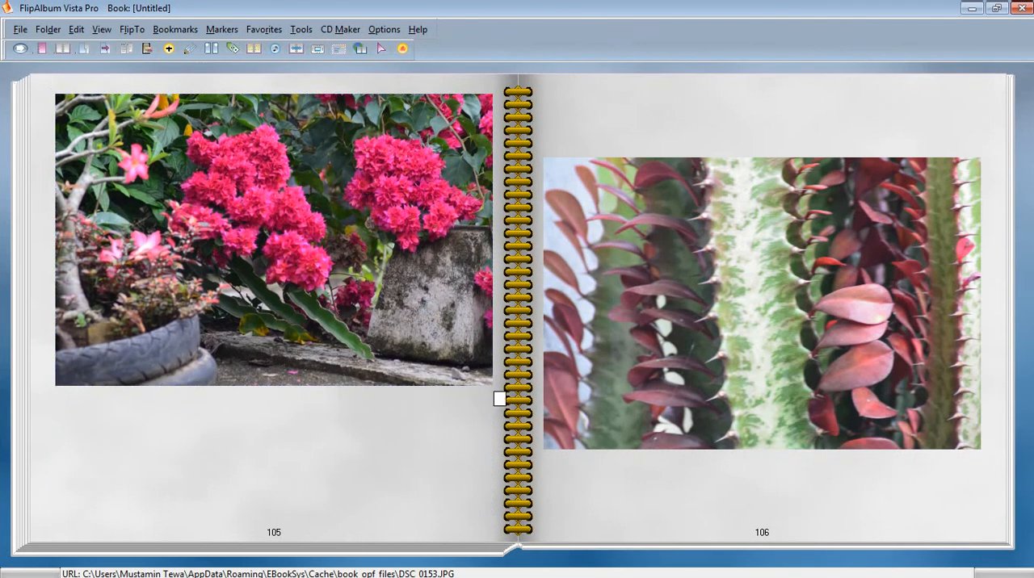
left_click(479, 382)
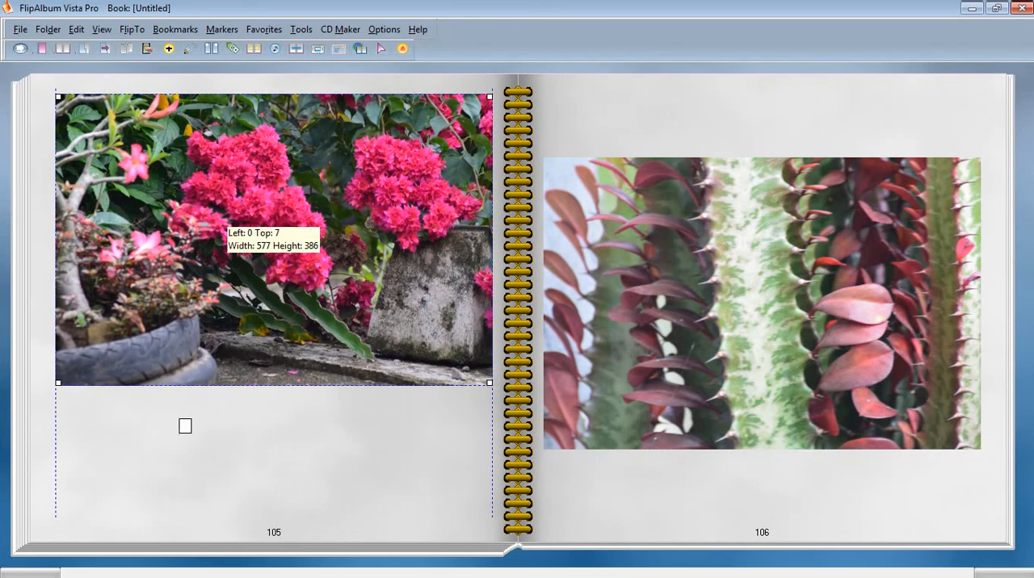
left_click_drag(491, 386, 230, 278)
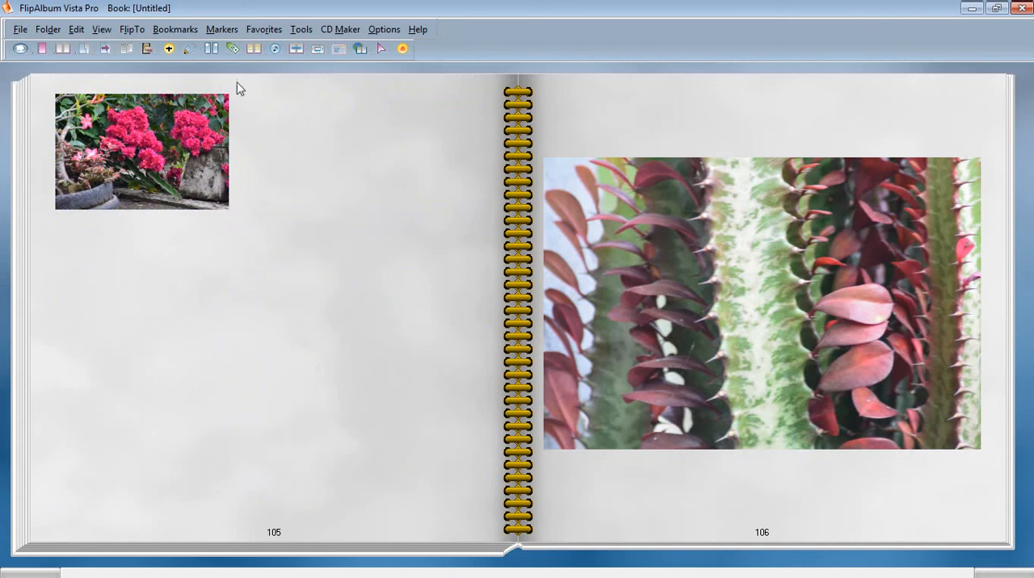
Shrink the cactus picture on page 106 to about 241 wide by 161 high and copy it.
left_click(727, 286)
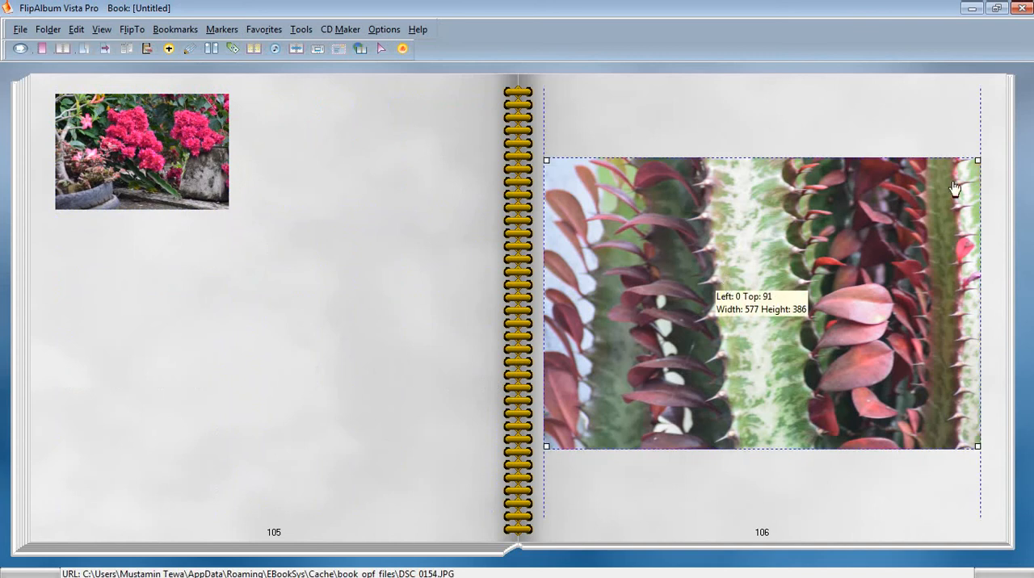
left_click_drag(978, 160, 726, 328)
right_click(665, 364)
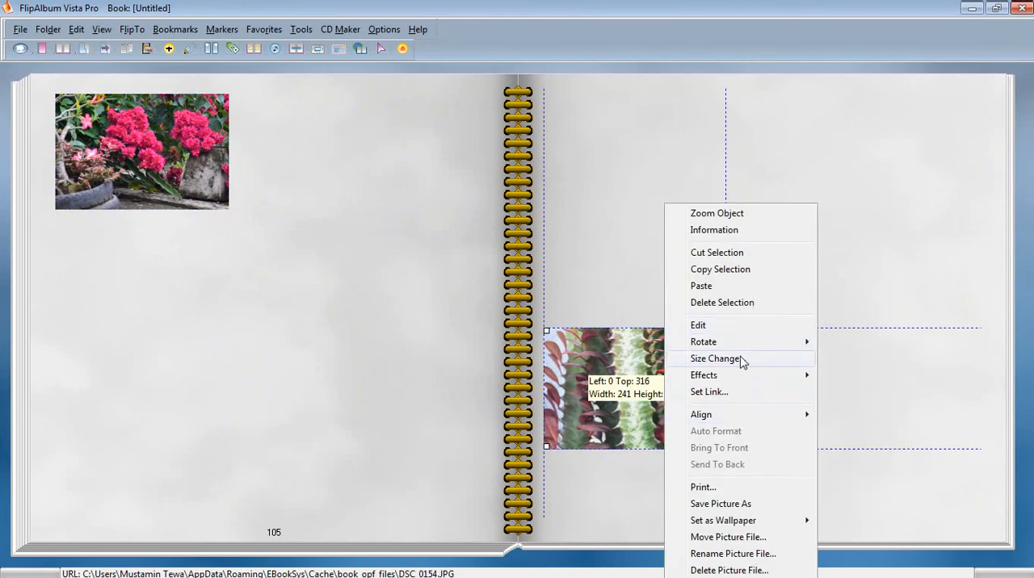
left_click(748, 274)
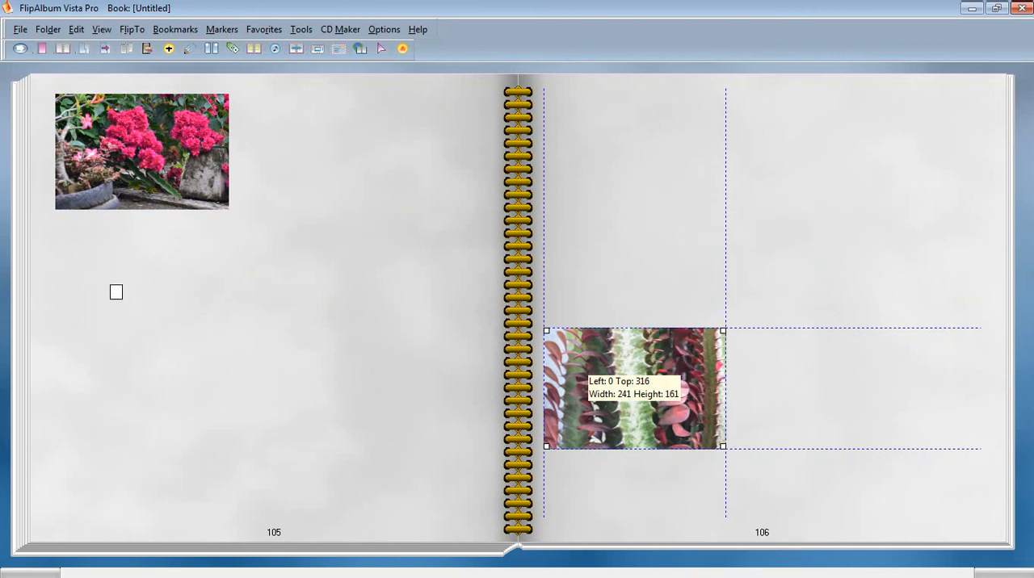
Paste the copied cactus picture onto page 105 and place it beside the flower picture with a small gap.
right_click(116, 291)
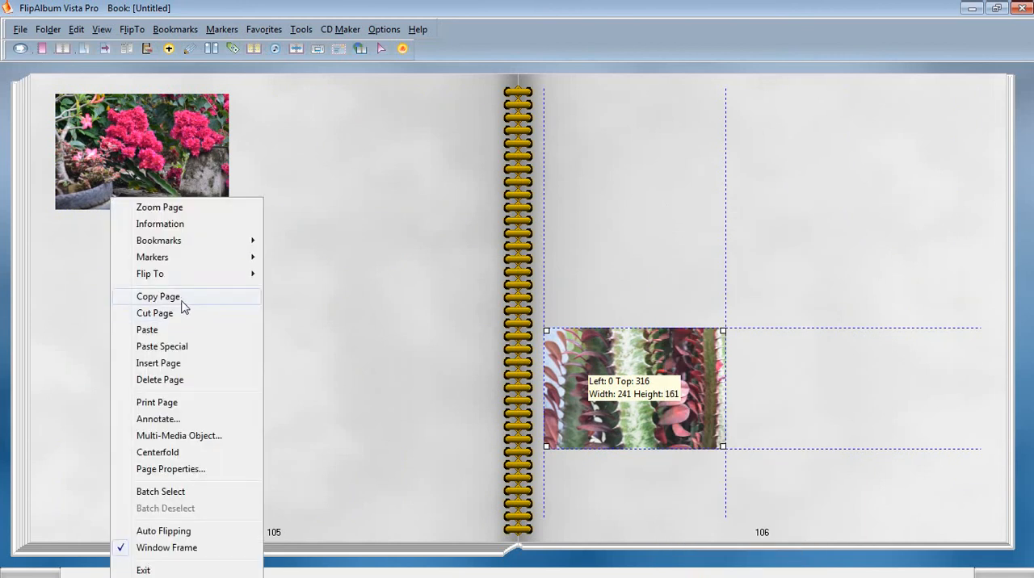
left_click(172, 331)
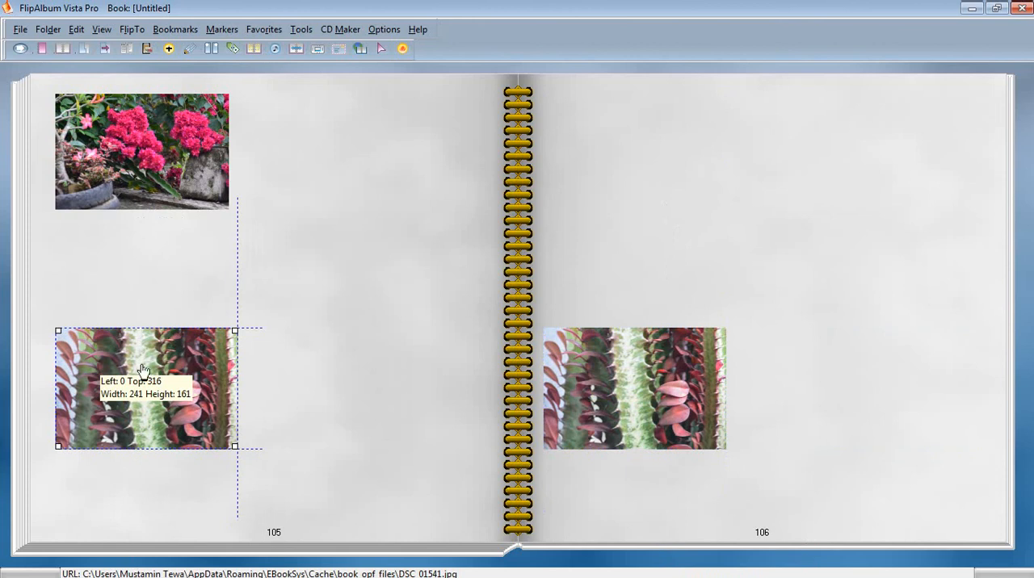
left_click_drag(142, 370, 336, 139)
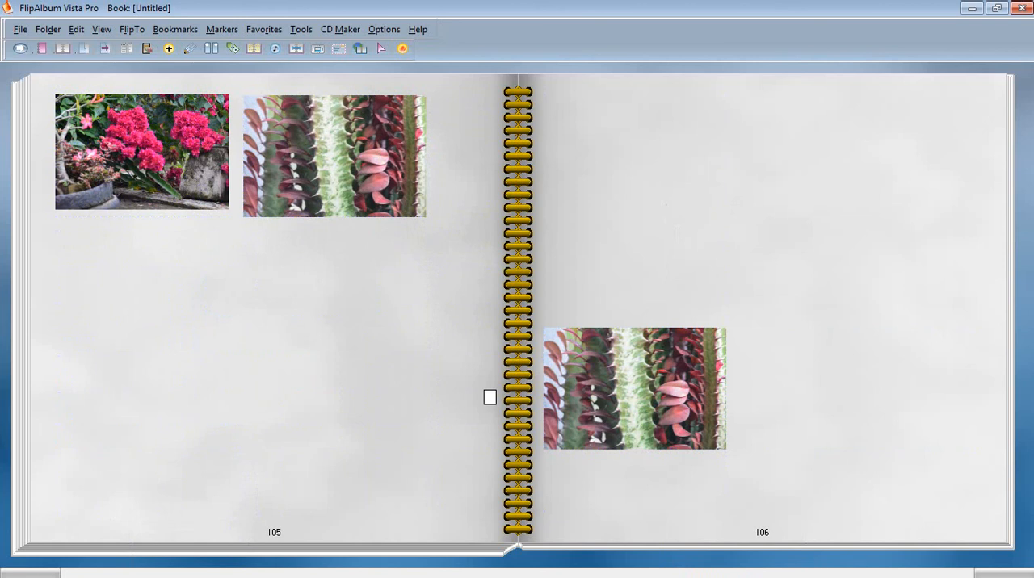
left_click_drag(427, 159, 452, 159)
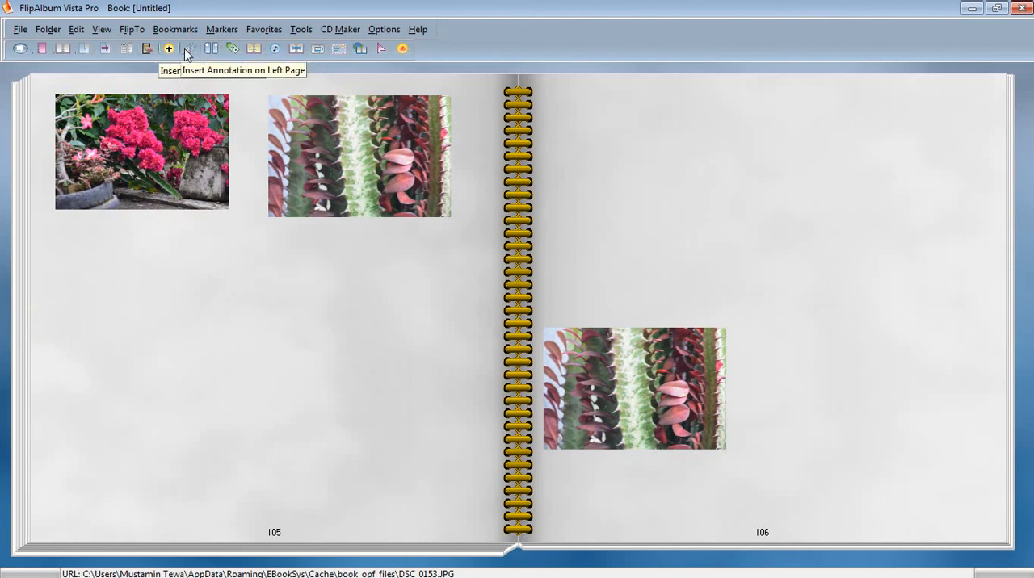
Flip back to pages 103 and 104 and add a bookmark with the text "Kembang Kertas" to page 104.
left_click(167, 31)
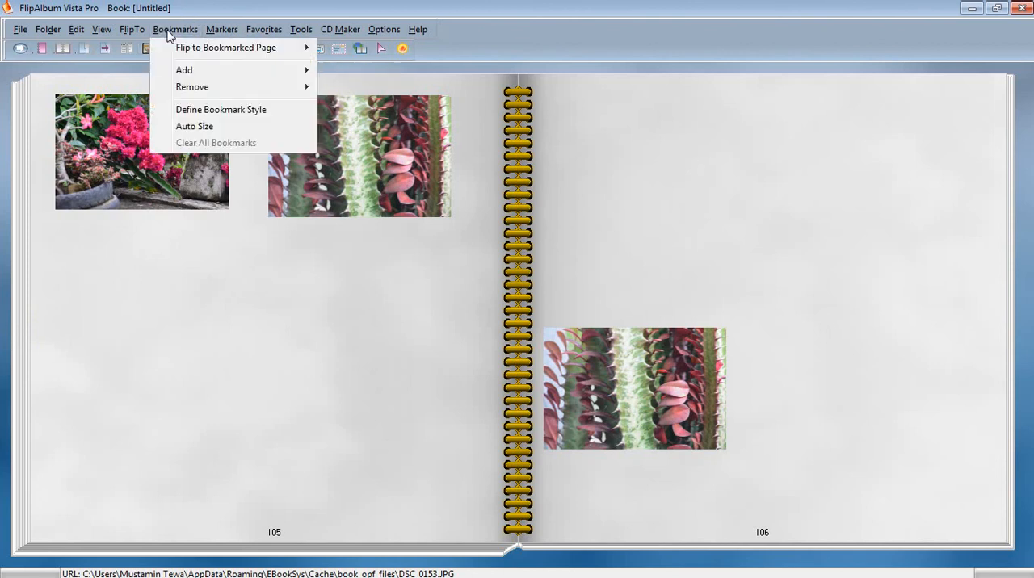
mouse_move(197, 71)
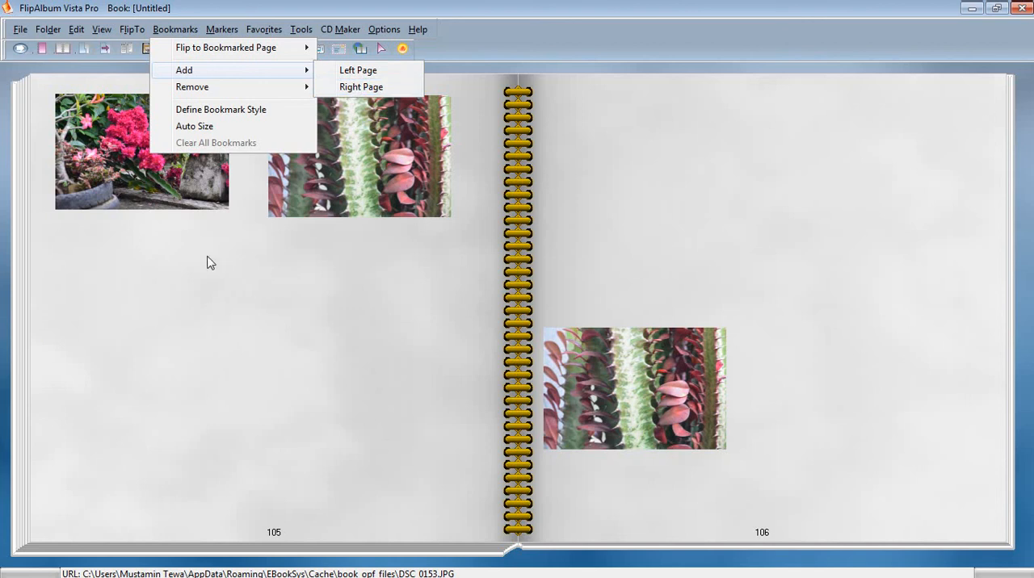
left_click(177, 285)
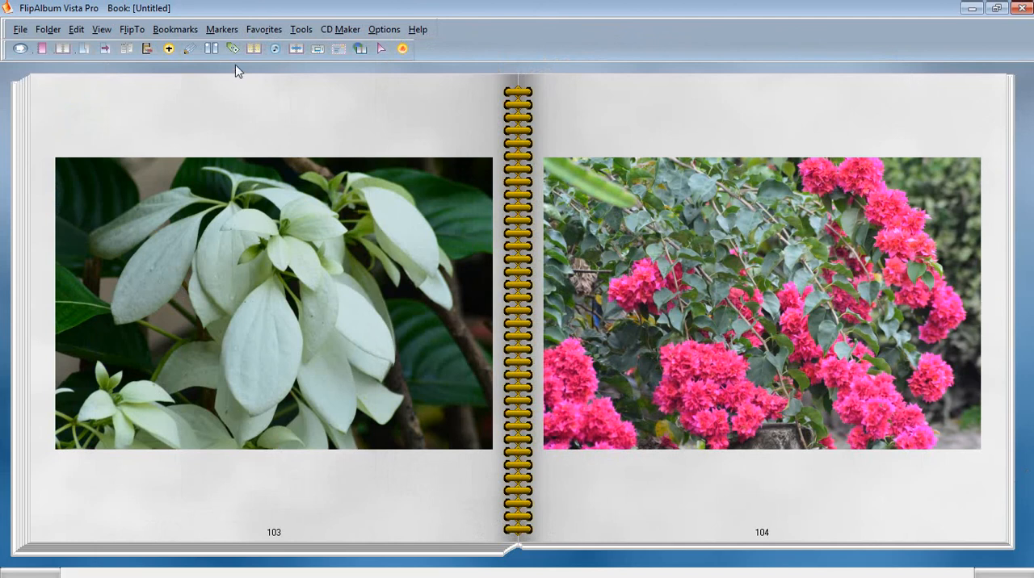
left_click(184, 30)
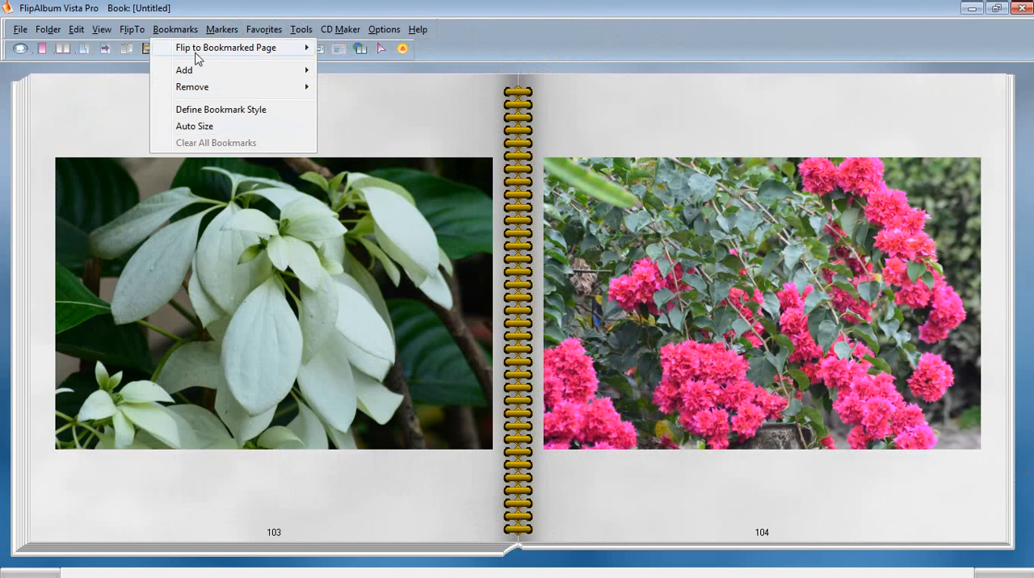
mouse_move(277, 73)
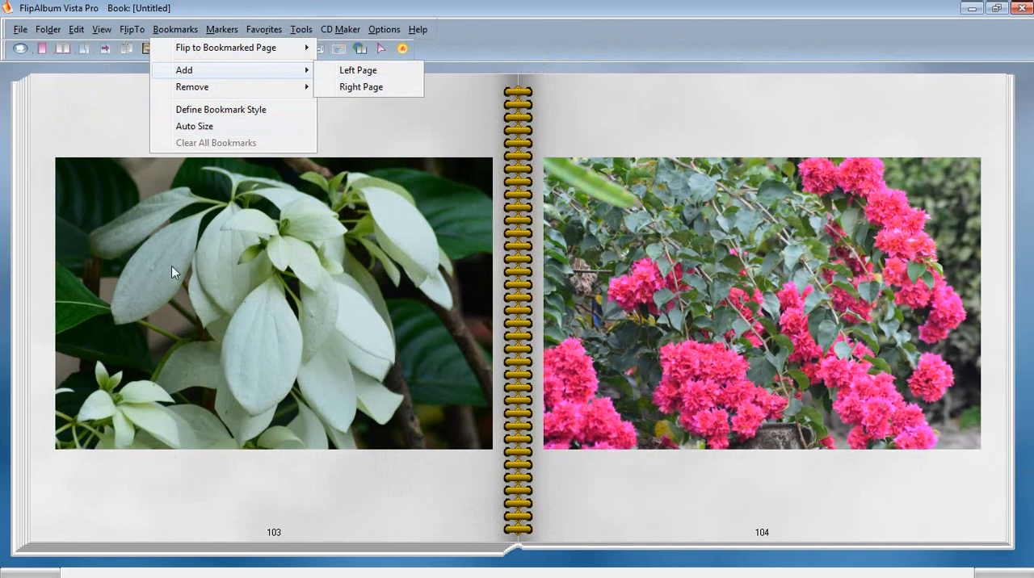
left_click(367, 88)
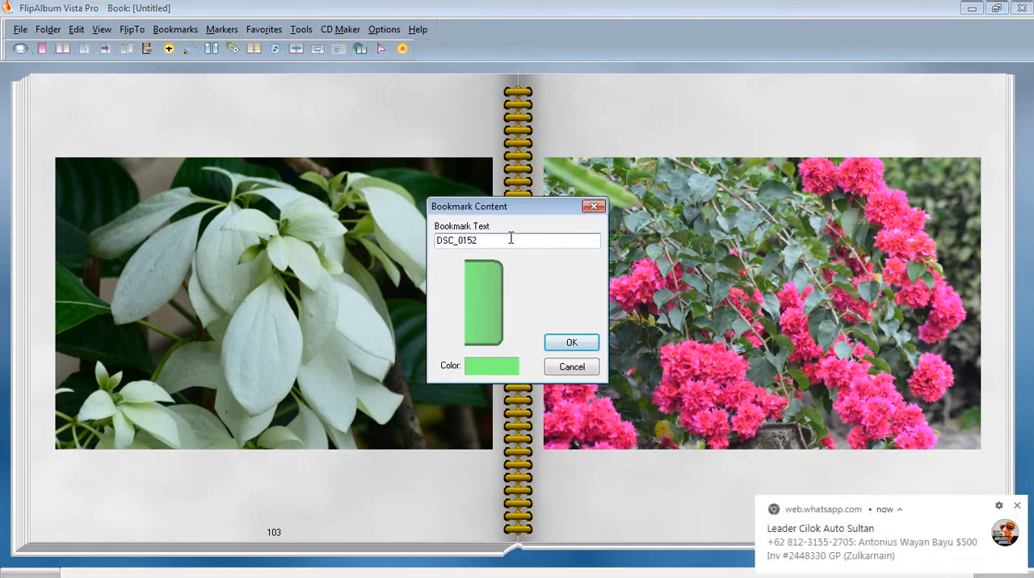
type("Kembang Kertas")
left_click(571, 342)
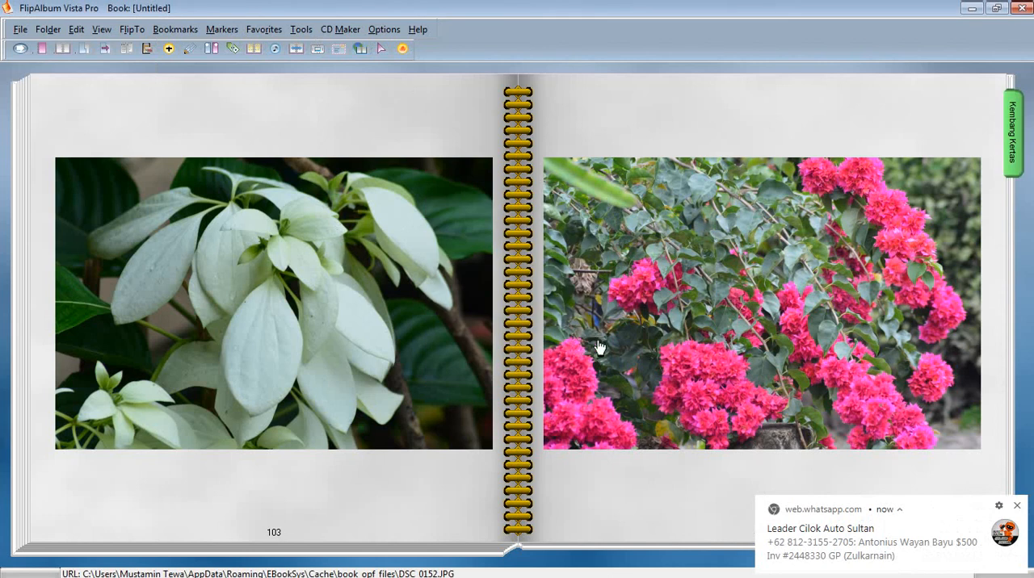
Dismiss the message notification and flip forward from page 104 to pages 107 and 108.
left_click(1018, 507)
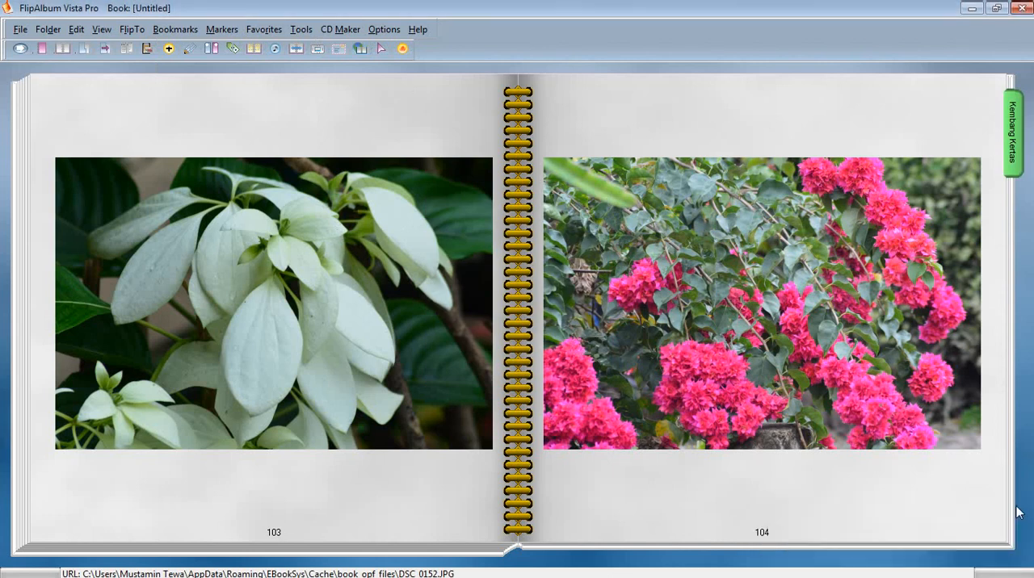
left_click(974, 454)
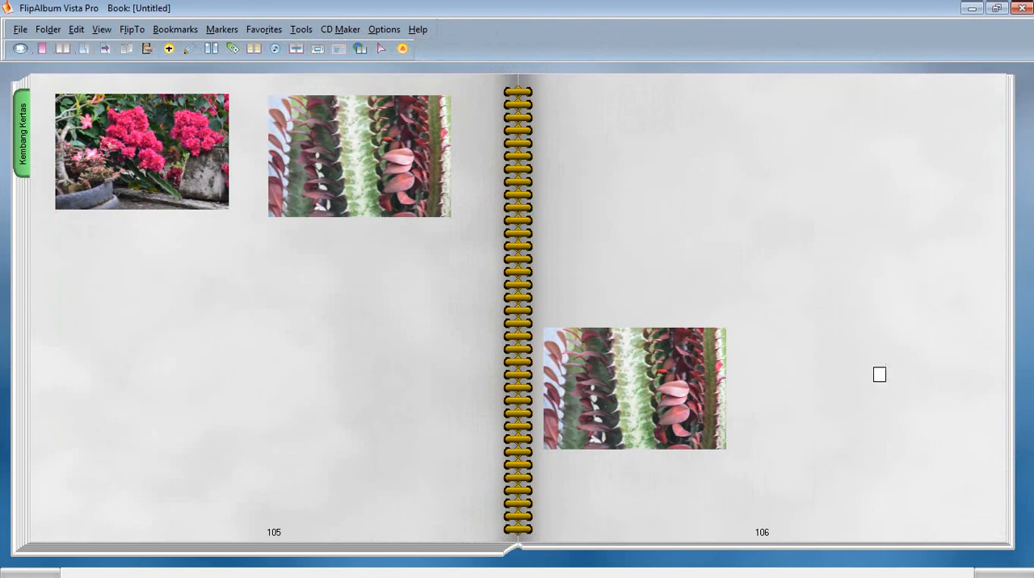
left_click(967, 436)
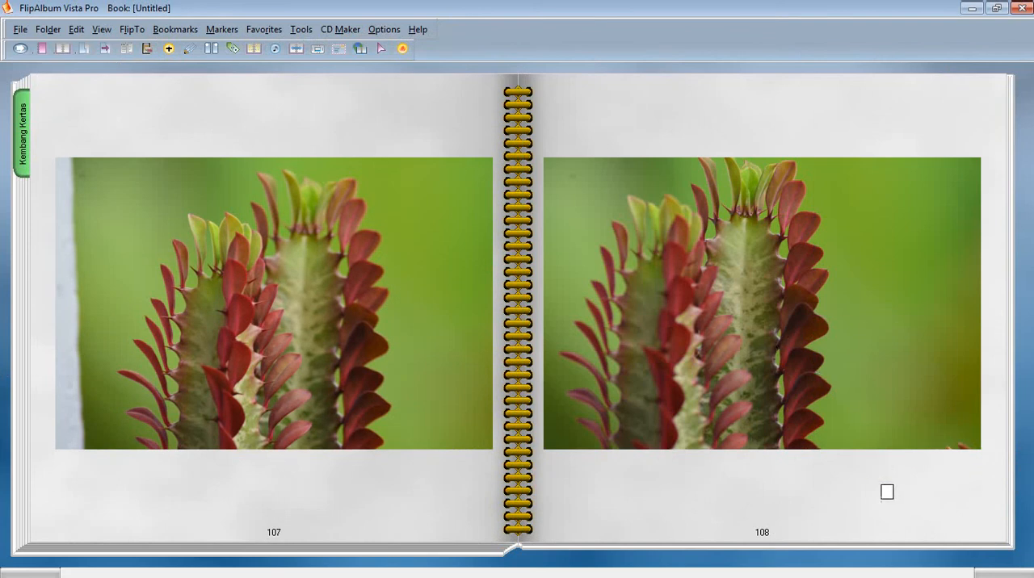
Flip forward to pages 109 and 110 and add a bookmark with the text "Akar Melilit" to page 110.
left_click(959, 503)
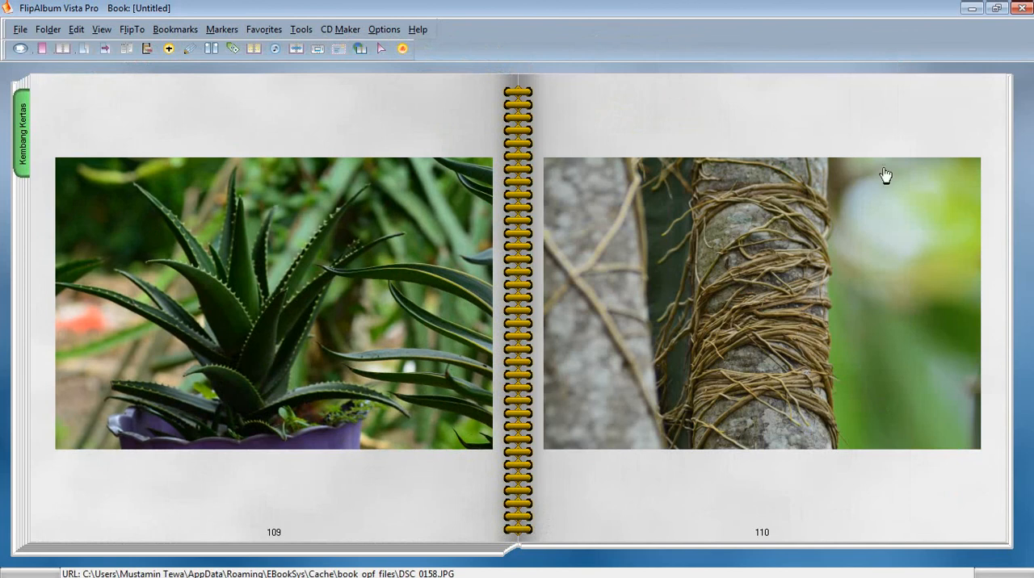
left_click(197, 30)
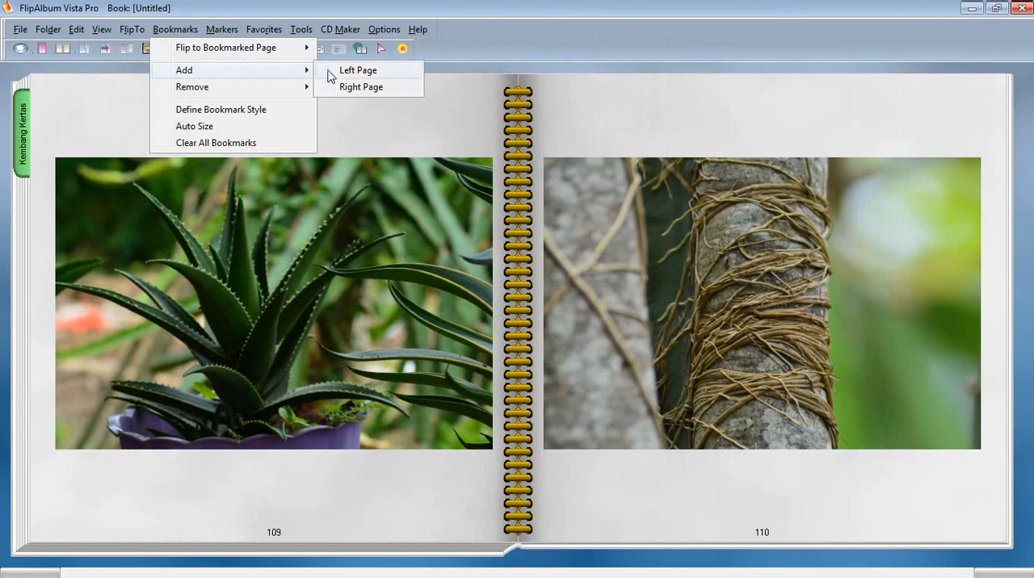
left_click(359, 87)
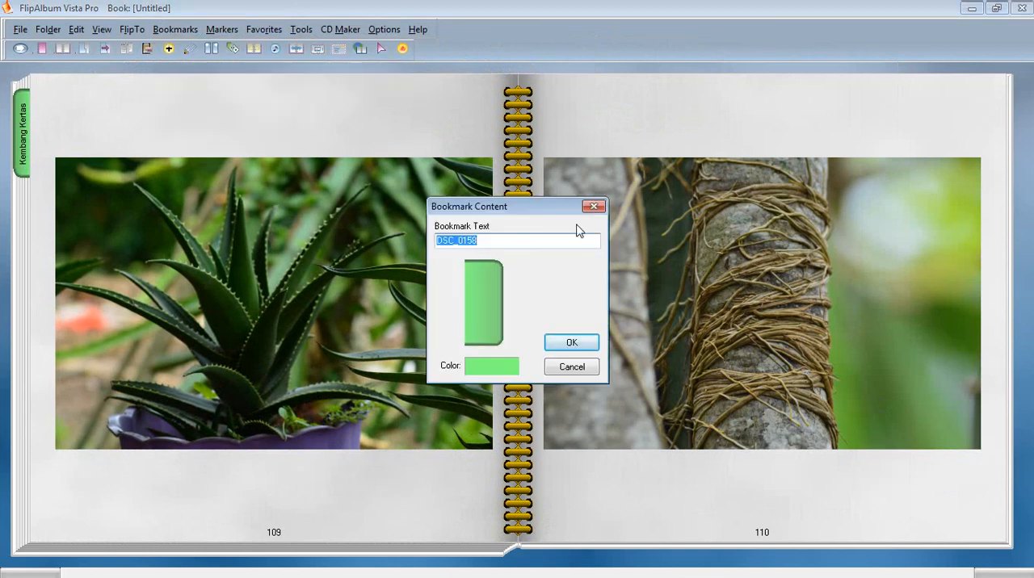
type("Akar Melilit")
left_click(571, 344)
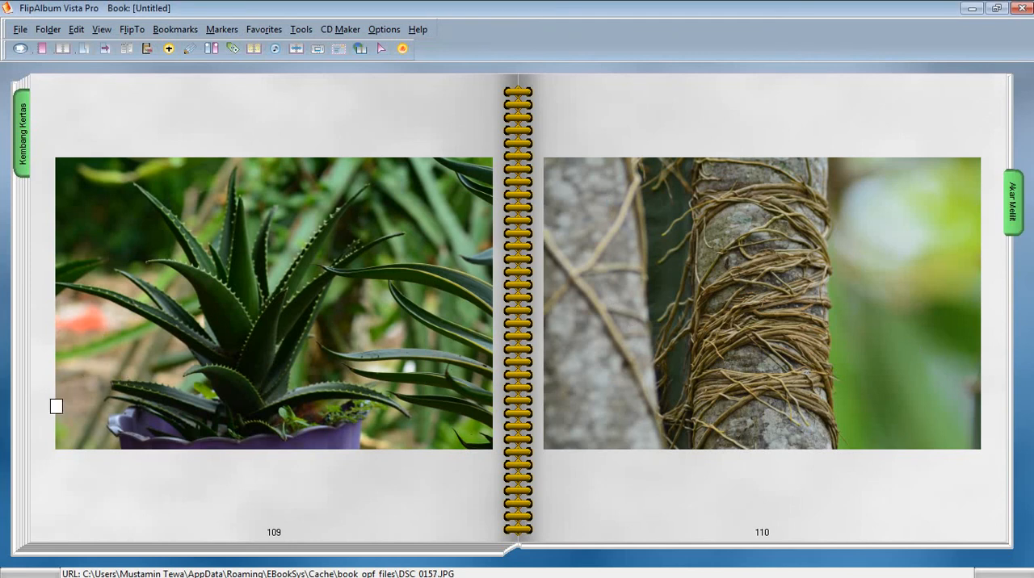
Flip back to pages 33 and 34 and add a bookmark with the text "Jembatan Gantung" to page 33.
left_click(8, 491)
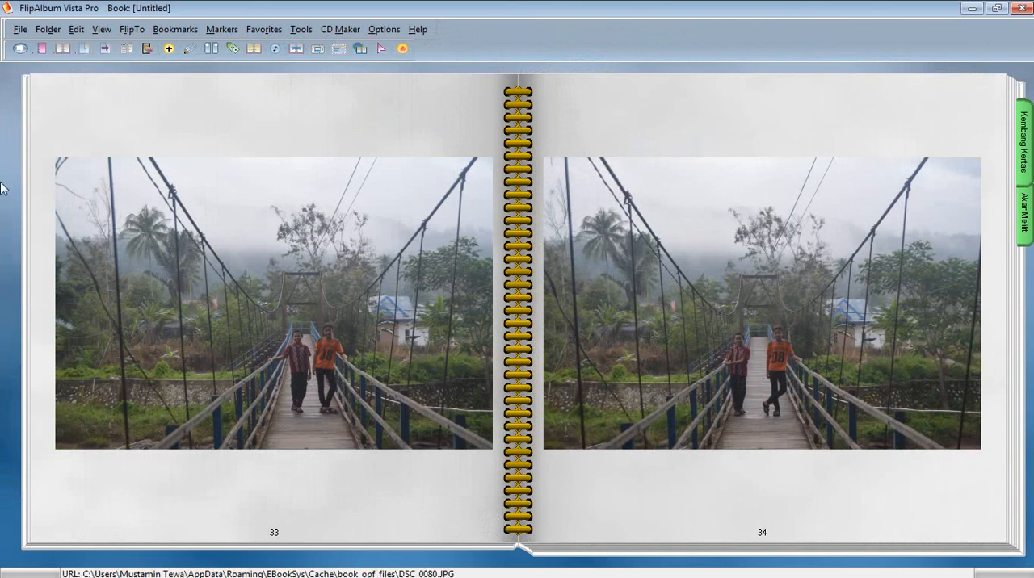
left_click(202, 34)
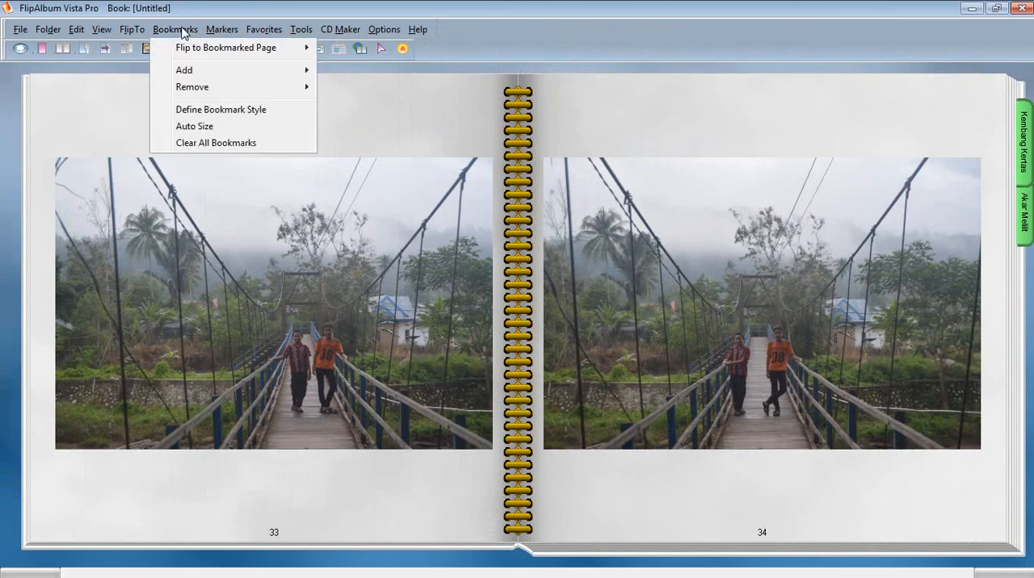
mouse_move(192, 71)
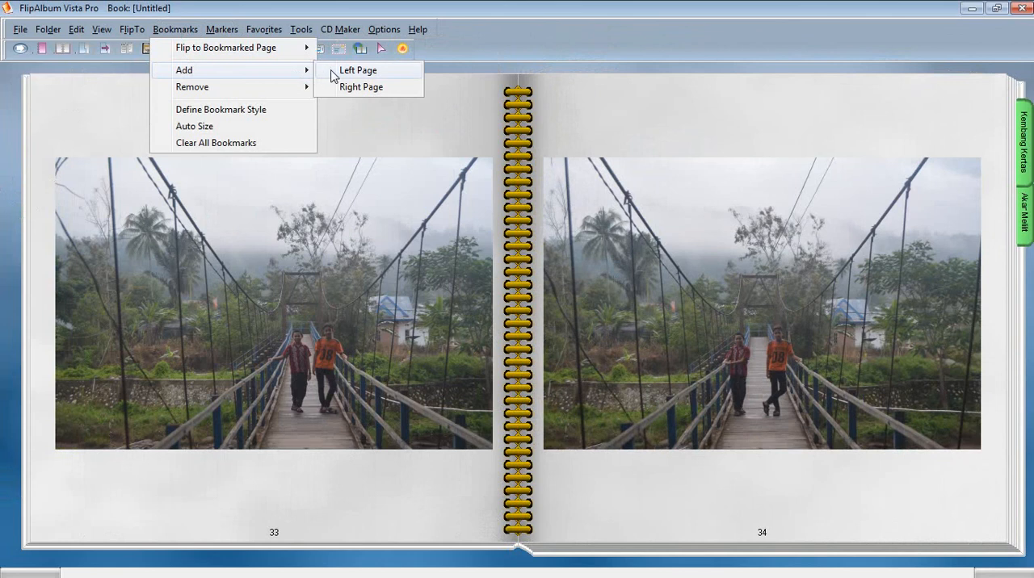
left_click(356, 71)
type("Jembatan Gantung")
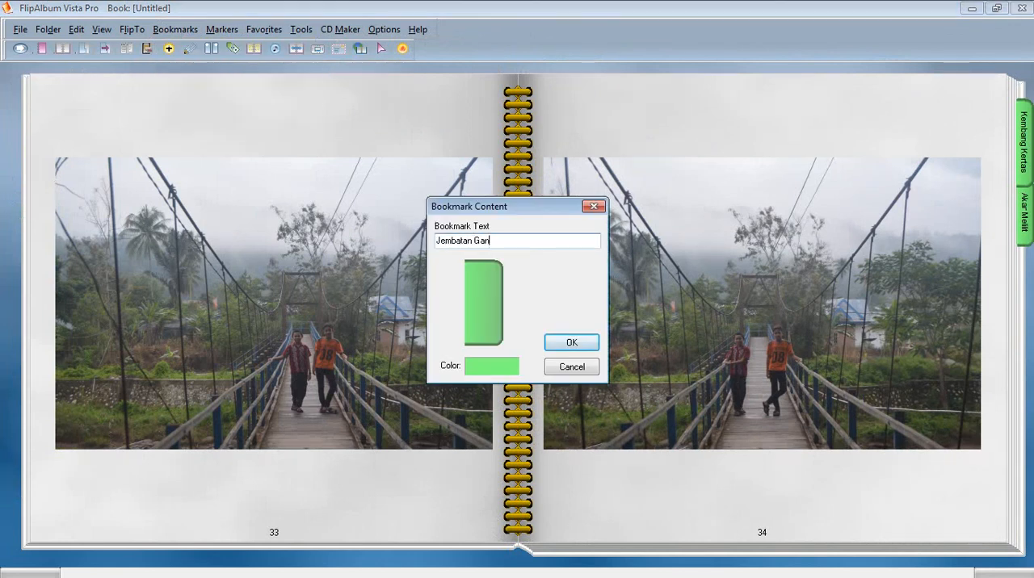
left_click(554, 345)
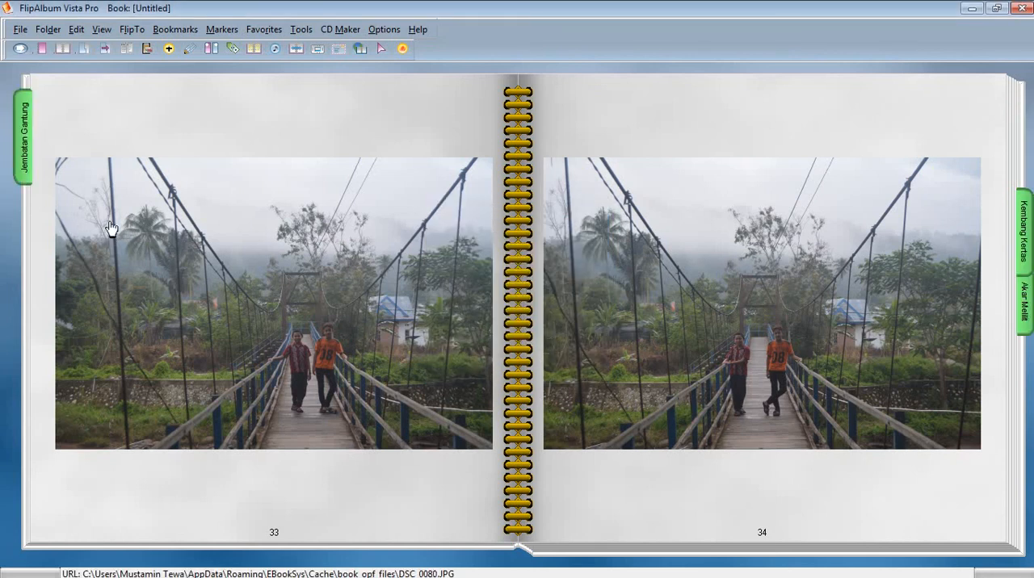
Turn off the window frame around the album and flip back to the front cover.
right_click(10, 227)
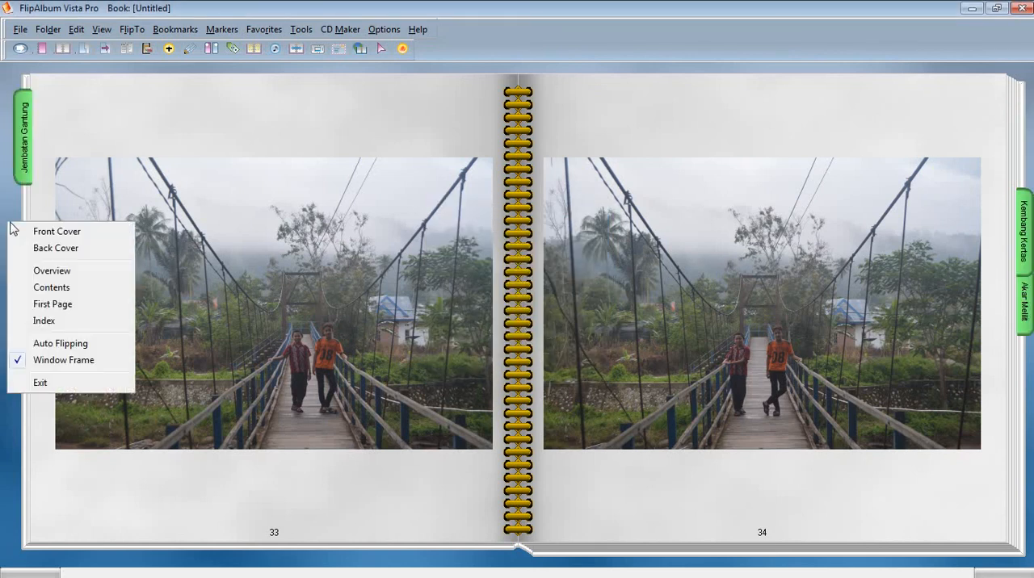
left_click(57, 363)
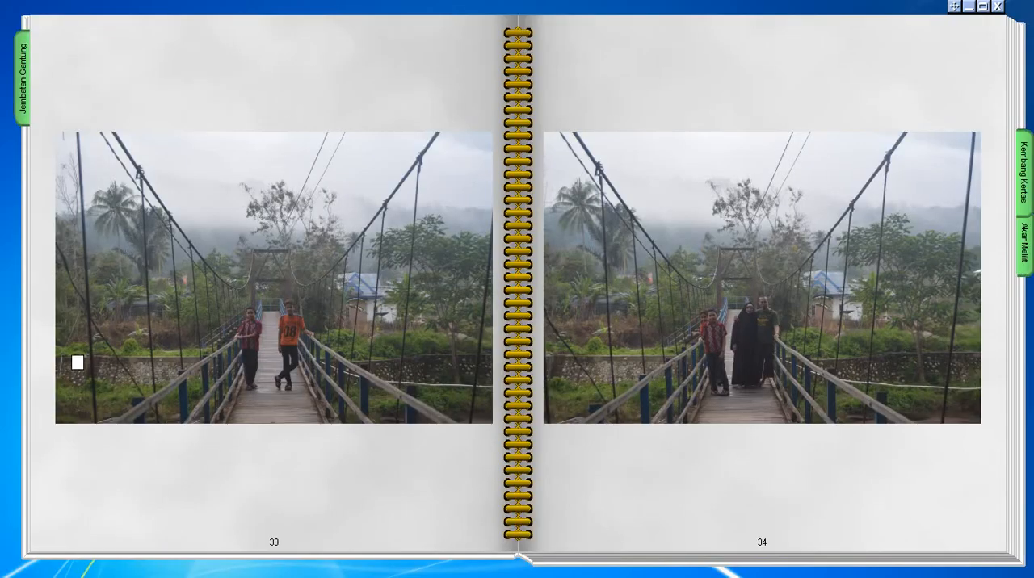
left_click(16, 327)
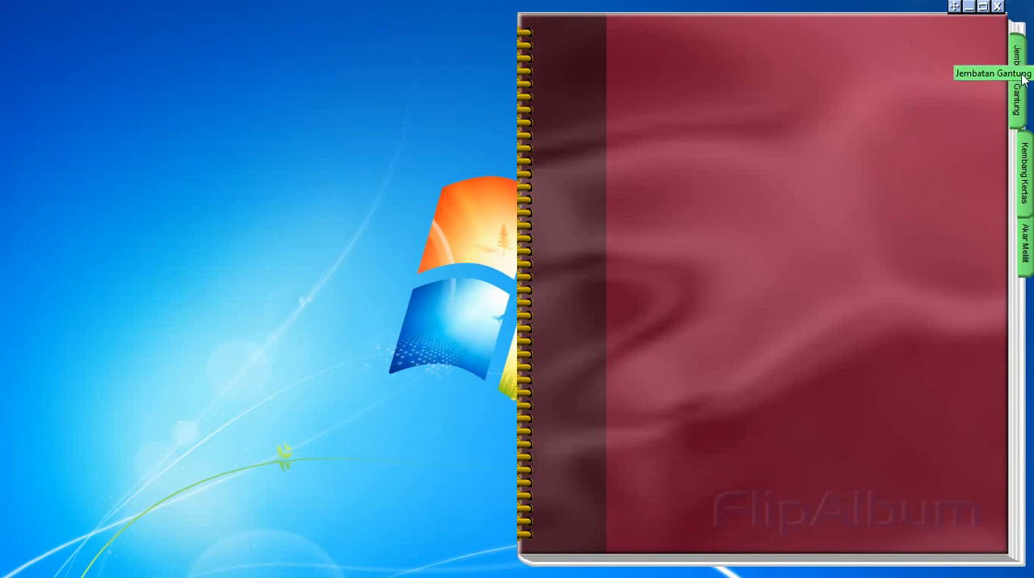
Go to the "Jembatan Gantung" and "Akar Melilit" bookmarks, then flip forward to pages 111 and 112.
left_click(1017, 115)
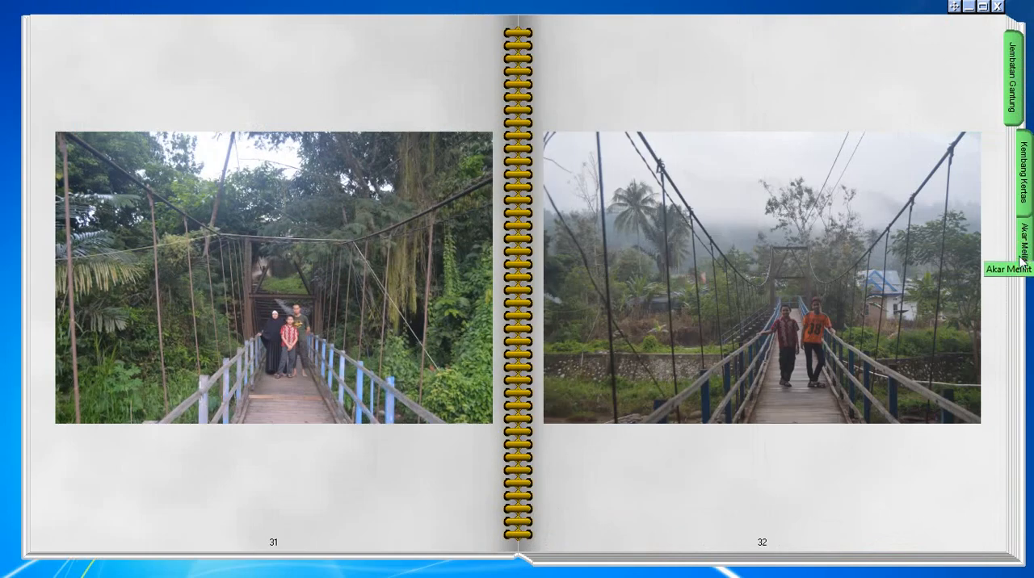
left_click(1024, 256)
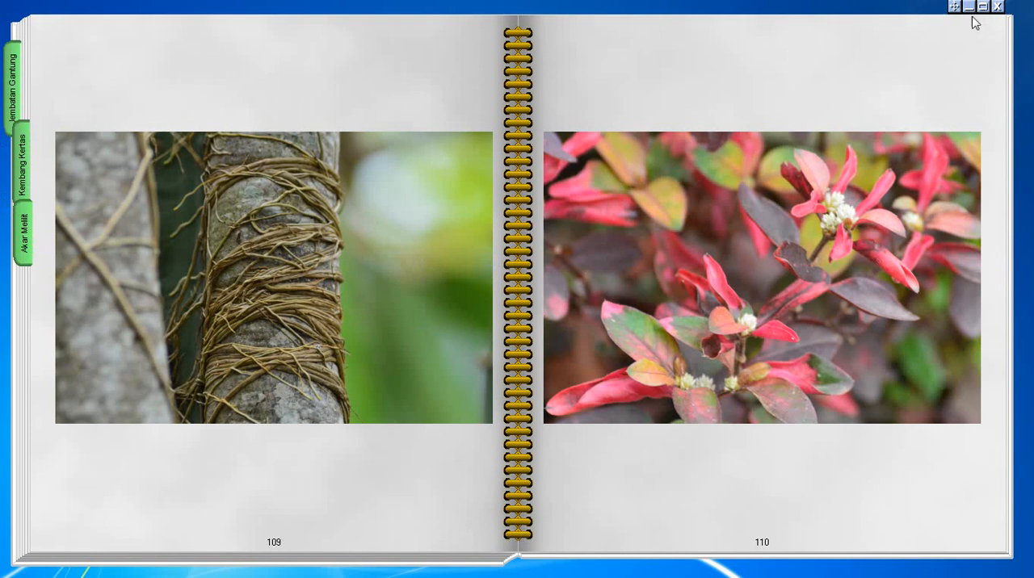
left_click(750, 57)
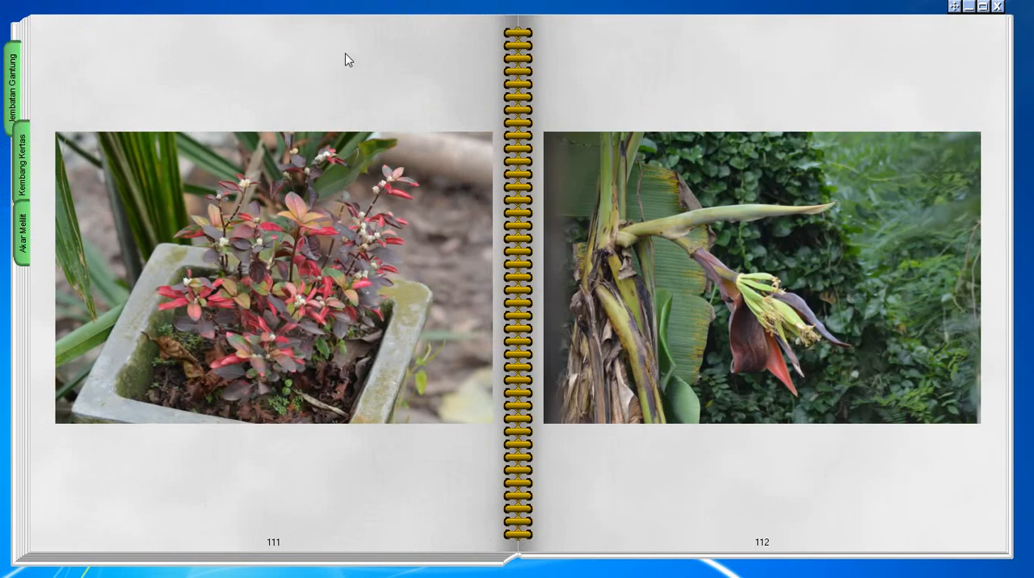
Close the flip album program and refresh the Windows desktop.
left_click(999, 8)
left_click(513, 315)
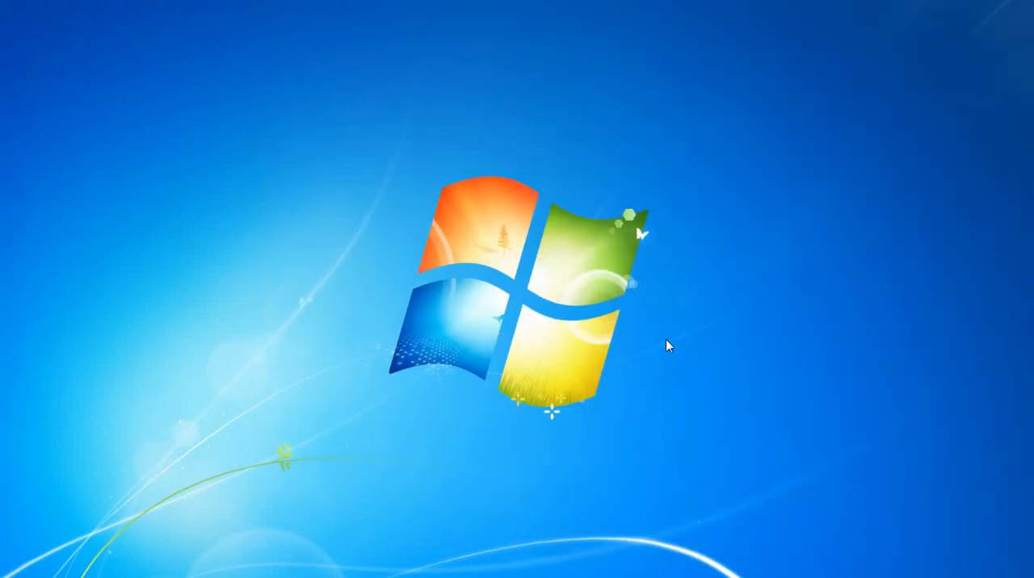
right_click(613, 247)
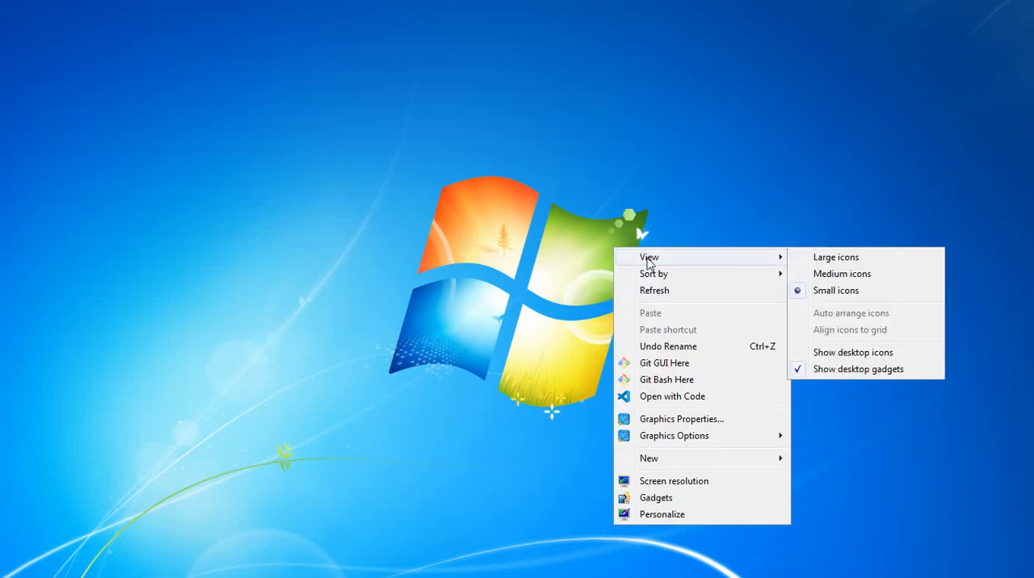
left_click(656, 299)
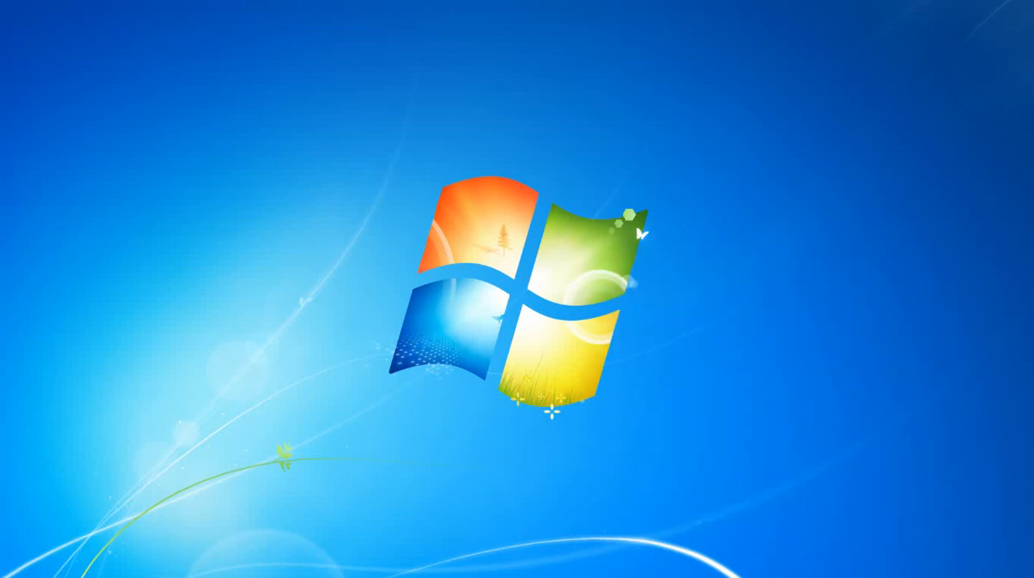